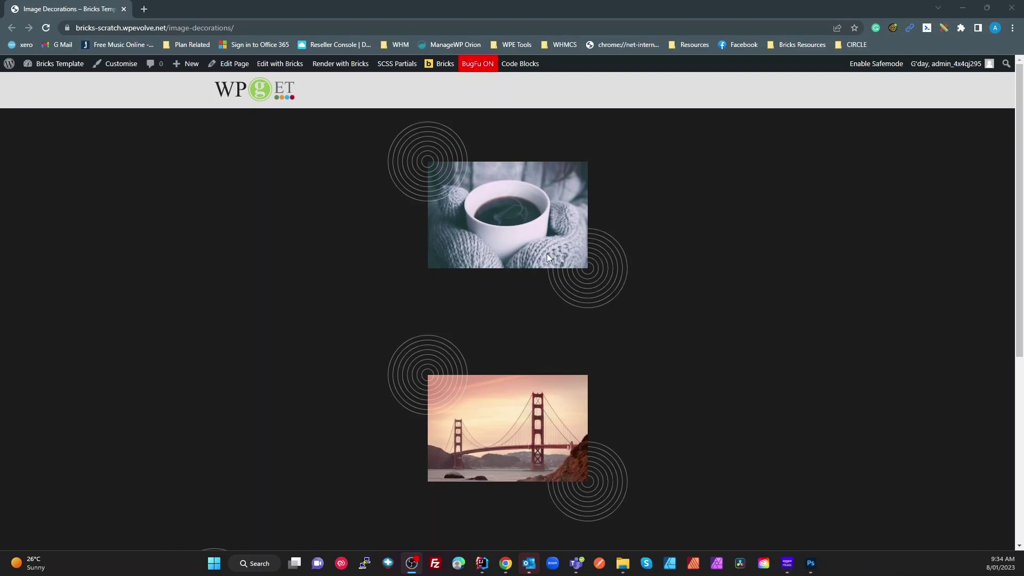
Step: Review the decorated images and text box on the page, and open the page for editing with Bricks
{"action": "scroll", "coordinate": [463, 309], "scroll_direction": "down", "scroll_amount": 2}
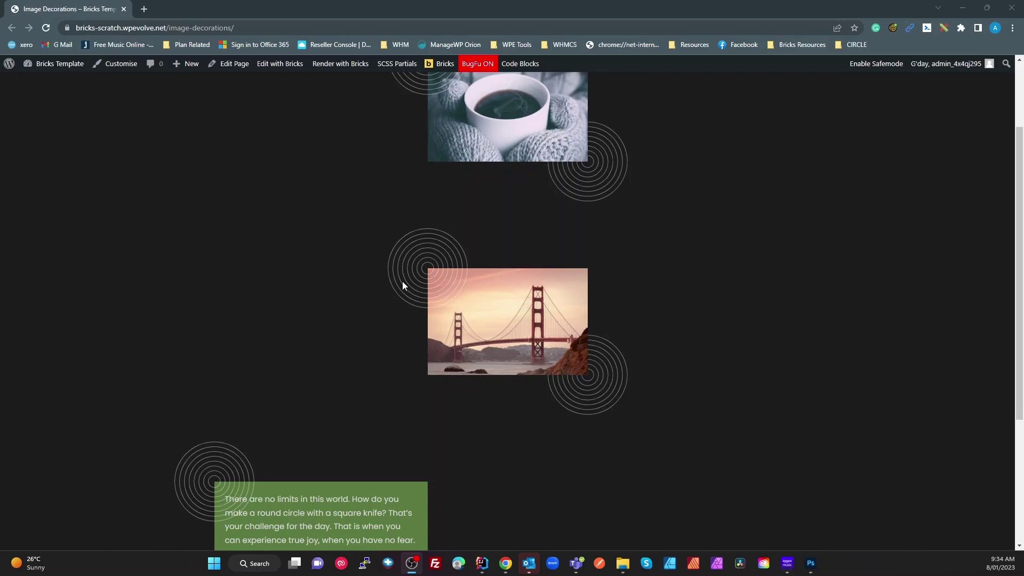
{"action": "scroll", "coordinate": [560, 327], "scroll_direction": "down", "scroll_amount": 4}
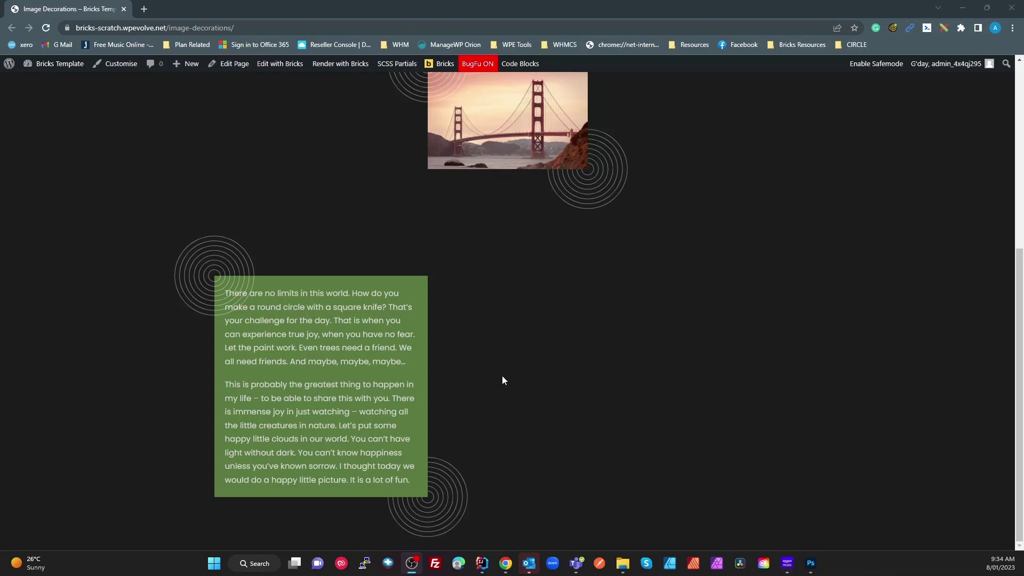
{"action": "scroll", "coordinate": [502, 380], "scroll_direction": "up", "scroll_amount": 5}
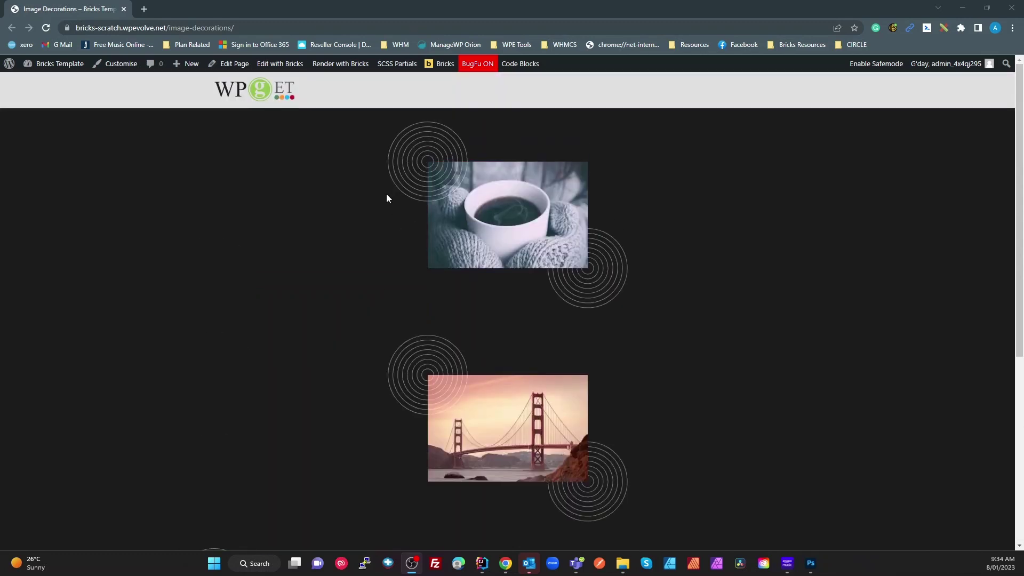
{"action": "mouse_move", "coordinate": [286, 70]}
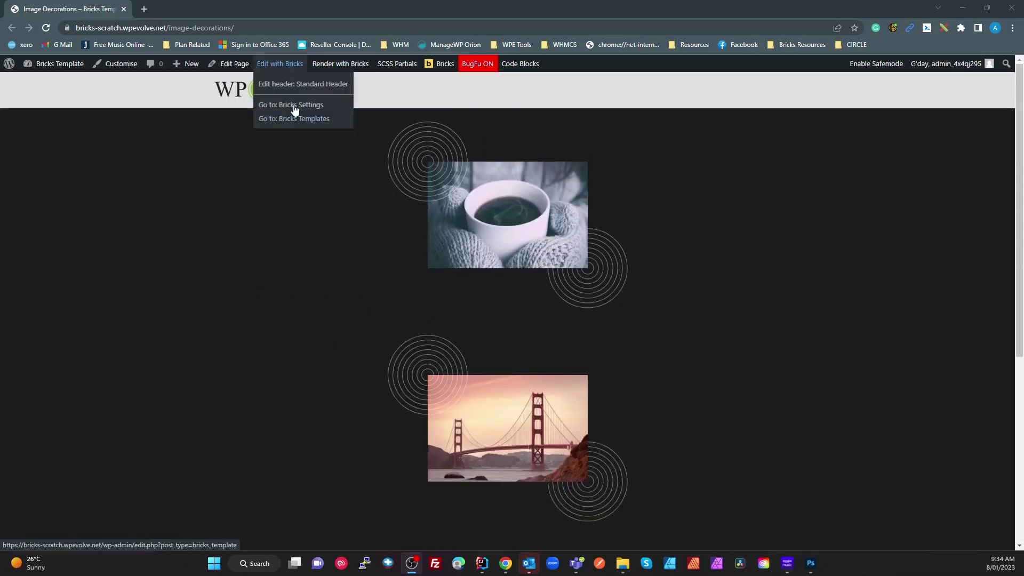
{"action": "left_click", "coordinate": [280, 68]}
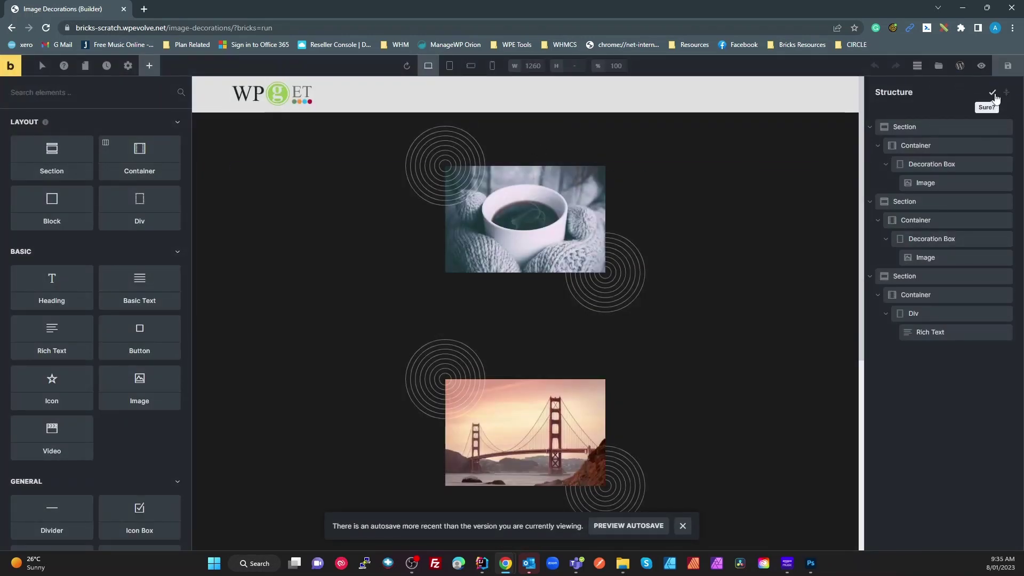
Step: Delete all existing elements from the page structure and add a new section to the empty canvas
{"action": "left_click", "coordinate": [990, 92]}
{"action": "left_click", "coordinate": [991, 94]}
{"action": "left_click", "coordinate": [992, 94]}
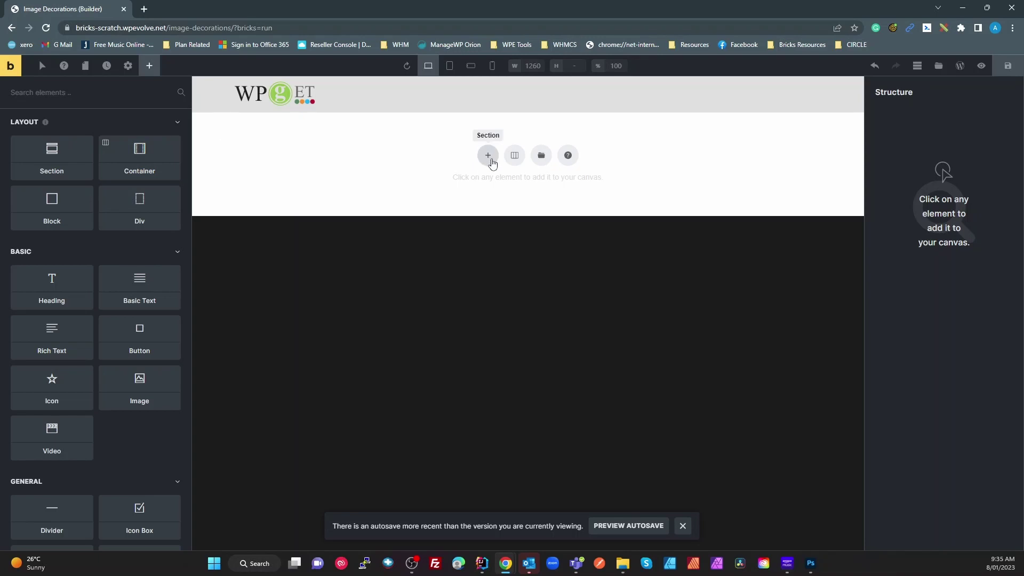
{"action": "left_click", "coordinate": [488, 156]}
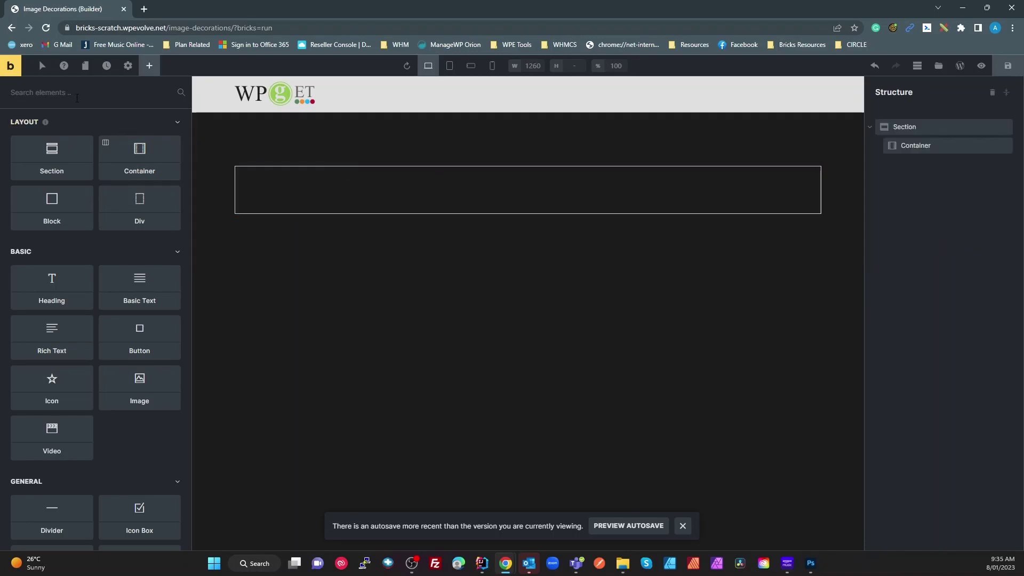
Step: Filter the CSS class list by "dec" and delete the existing decoration-box classes
{"action": "left_click", "coordinate": [277, 179]}
{"action": "left_click", "coordinate": [59, 120]}
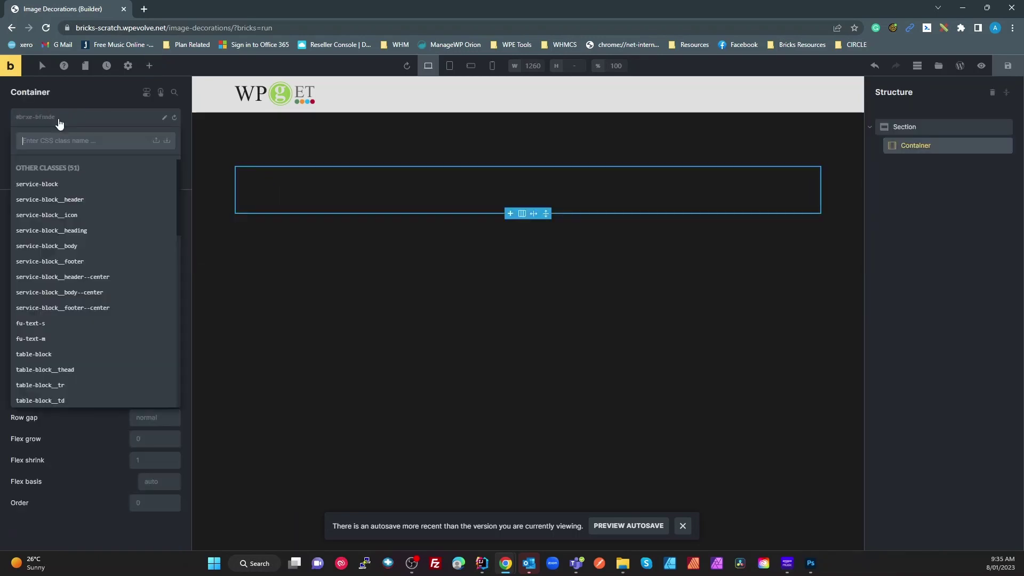
{"action": "type", "text": "de"}
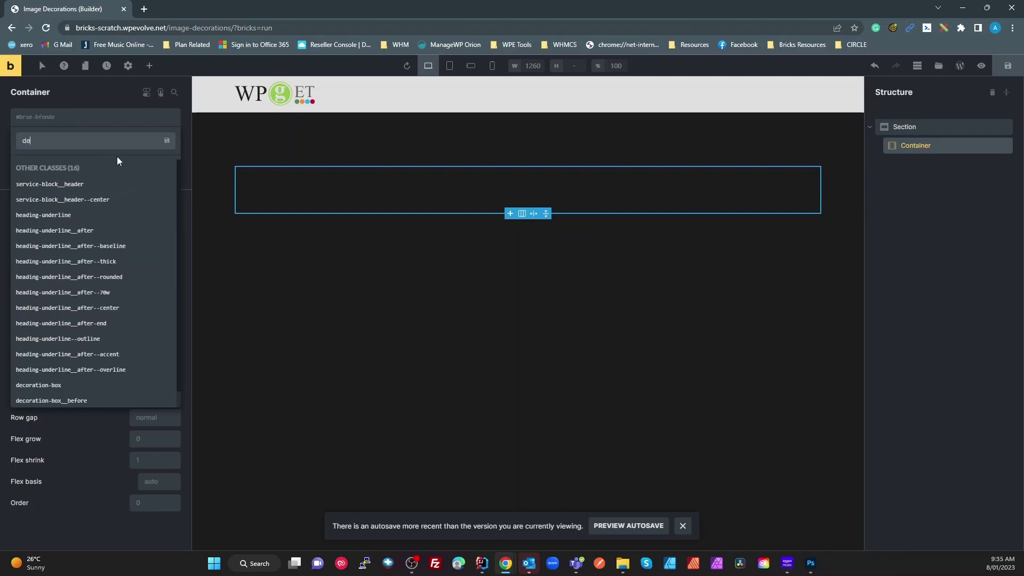
{"action": "type", "text": "c"}
{"action": "left_click", "coordinate": [165, 185]}
{"action": "left_click", "coordinate": [166, 185]}
{"action": "left_click", "coordinate": [166, 185]}
{"action": "left_click", "coordinate": [166, 185]}
{"action": "left_click", "coordinate": [167, 185]}
{"action": "left_click", "coordinate": [166, 186]}
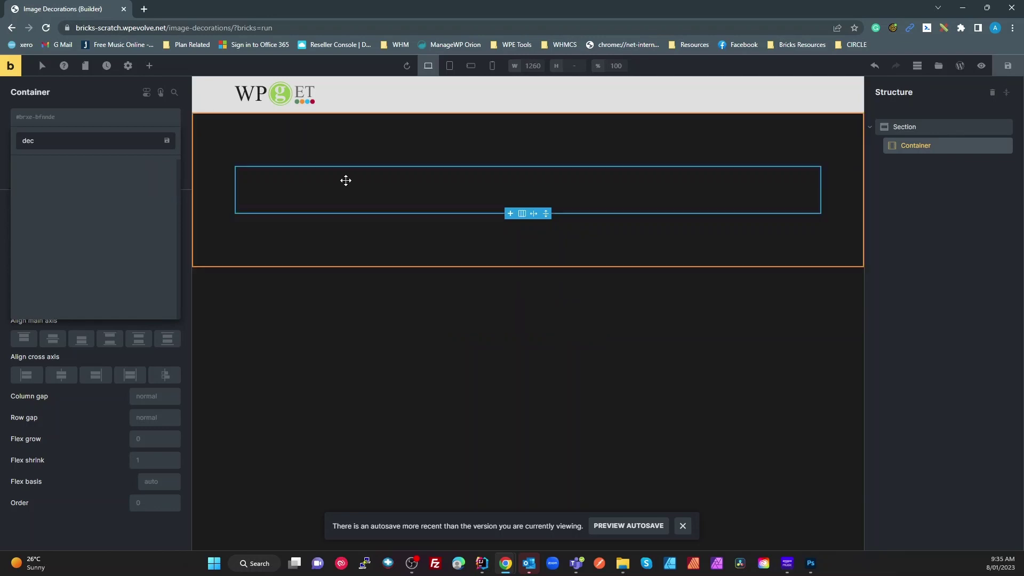
{"action": "left_click", "coordinate": [331, 299]}
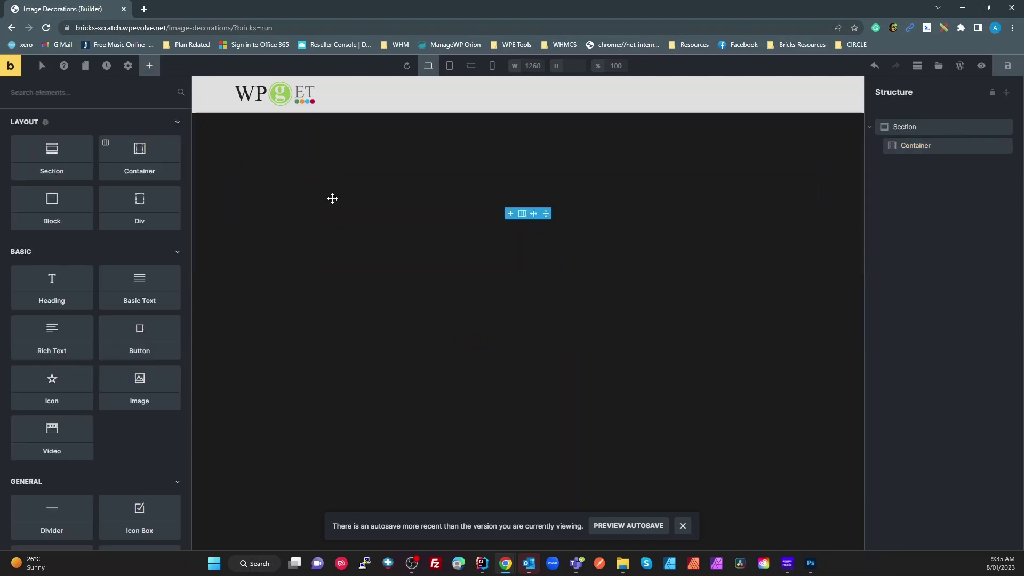
Step: Add a Div inside the container and rename it Decoration Box
{"action": "left_click", "coordinate": [332, 198]}
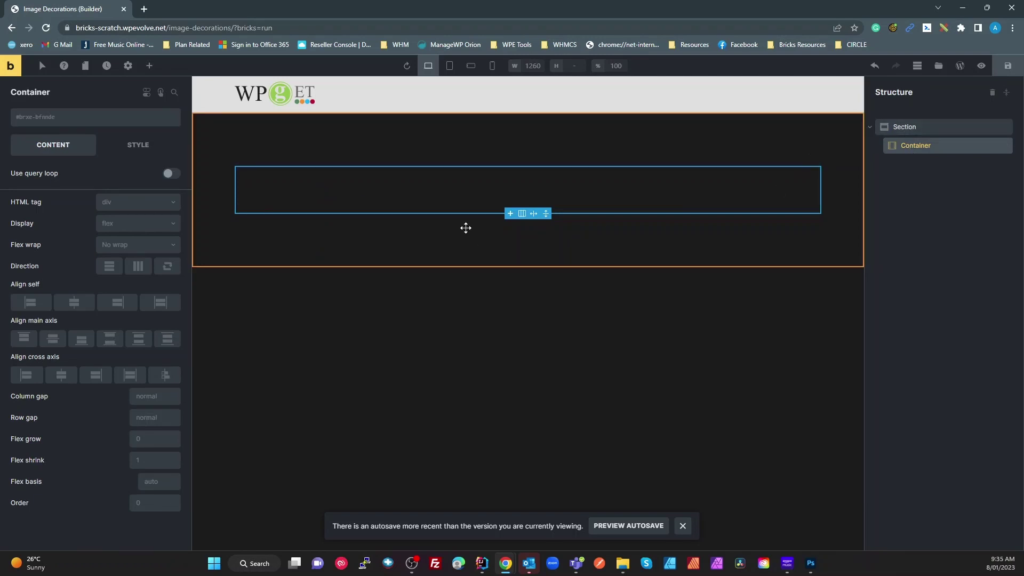
{"action": "left_click", "coordinate": [149, 65]}
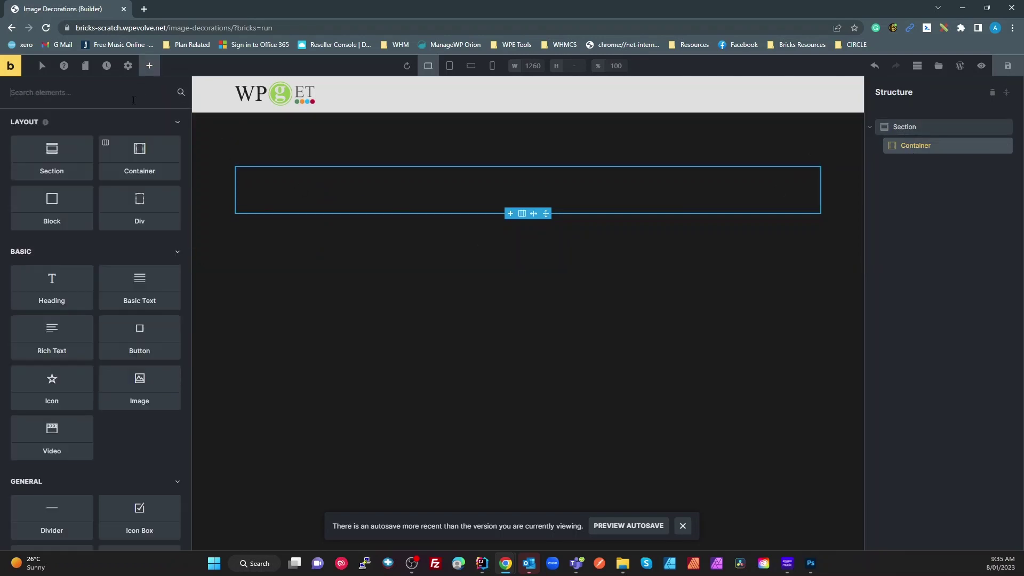
{"action": "left_click_drag", "start_coordinate": [105, 219], "coordinate": [256, 192]}
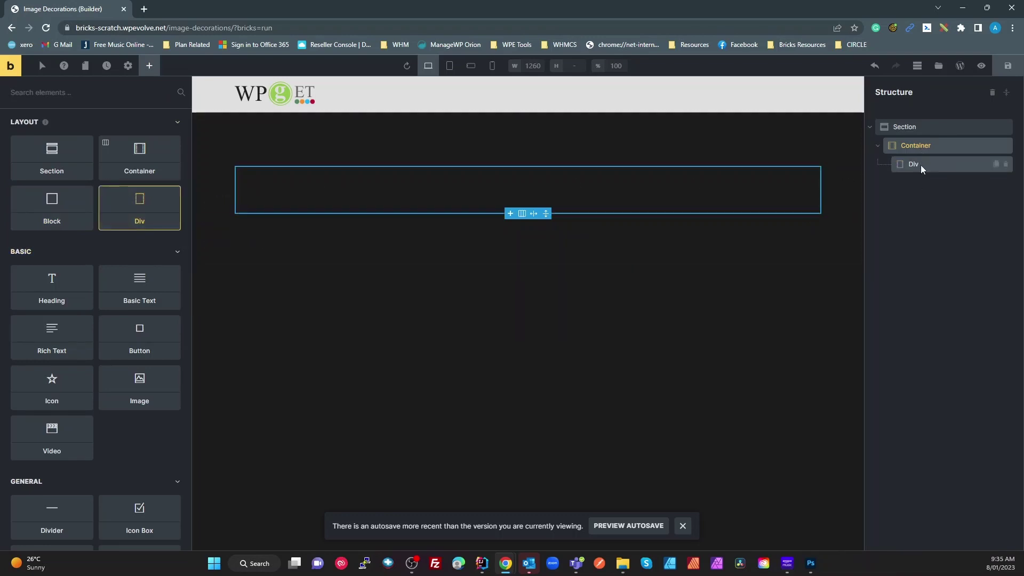
{"action": "left_click", "coordinate": [921, 146]}
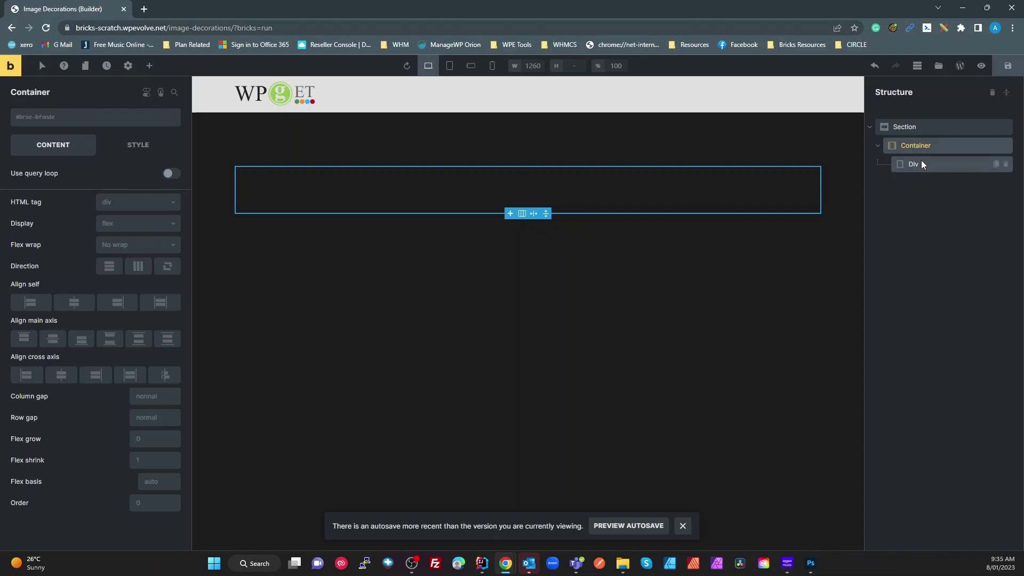
{"action": "left_click", "coordinate": [923, 164]}
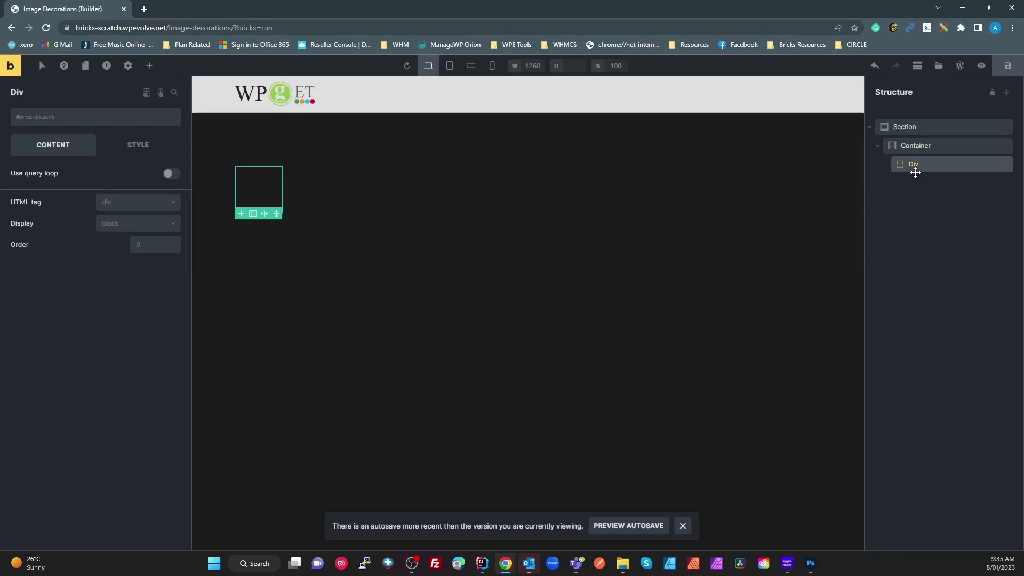
{"action": "double_click", "coordinate": [913, 165]}
{"action": "type", "text": "Decoration Box"}
{"action": "key", "text": "Return"}
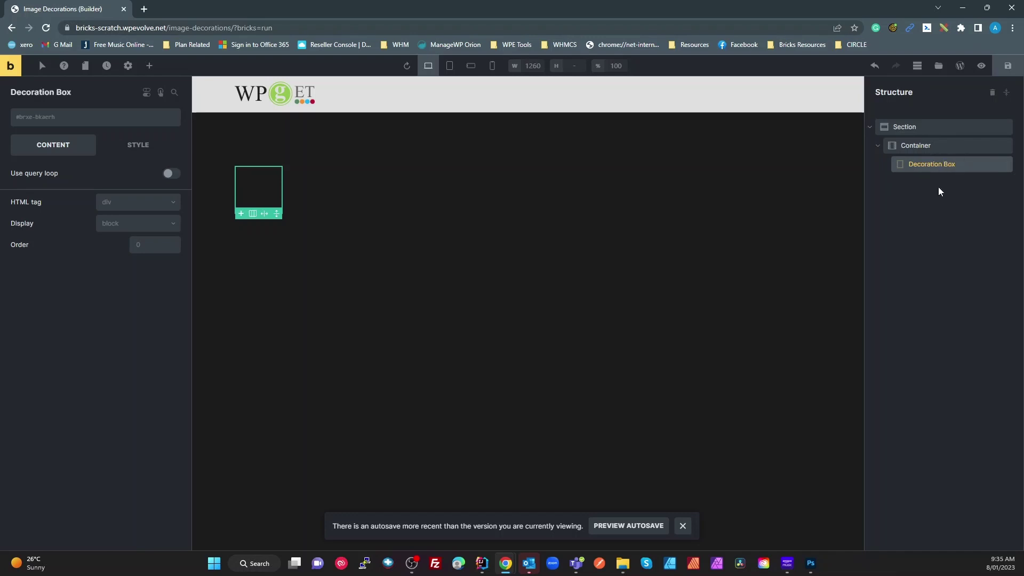
Step: Assign a new CSS class named decoration-box to the Decoration Box div and copy the class name
{"action": "left_click", "coordinate": [47, 121]}
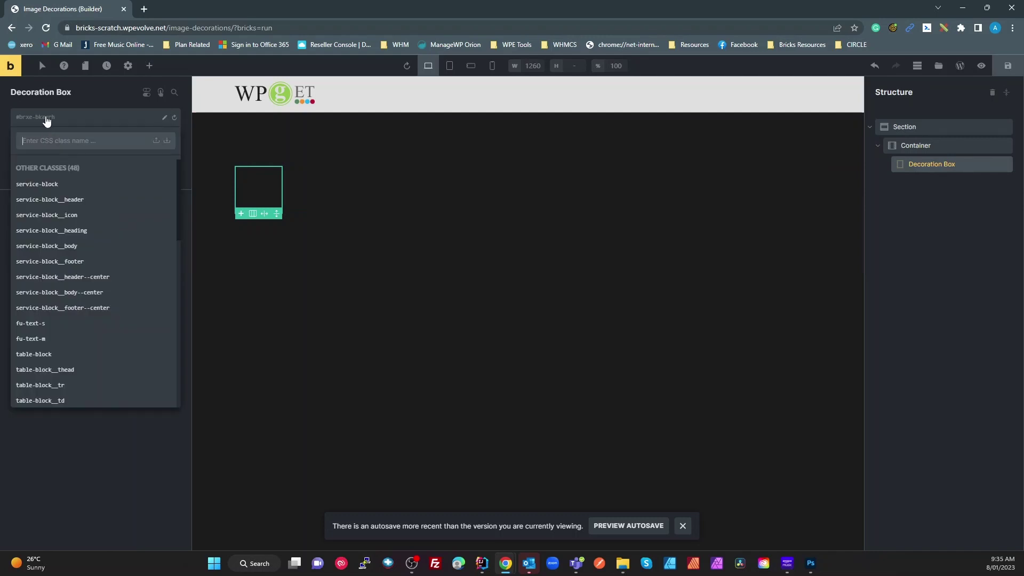
{"action": "type", "text": "b"}
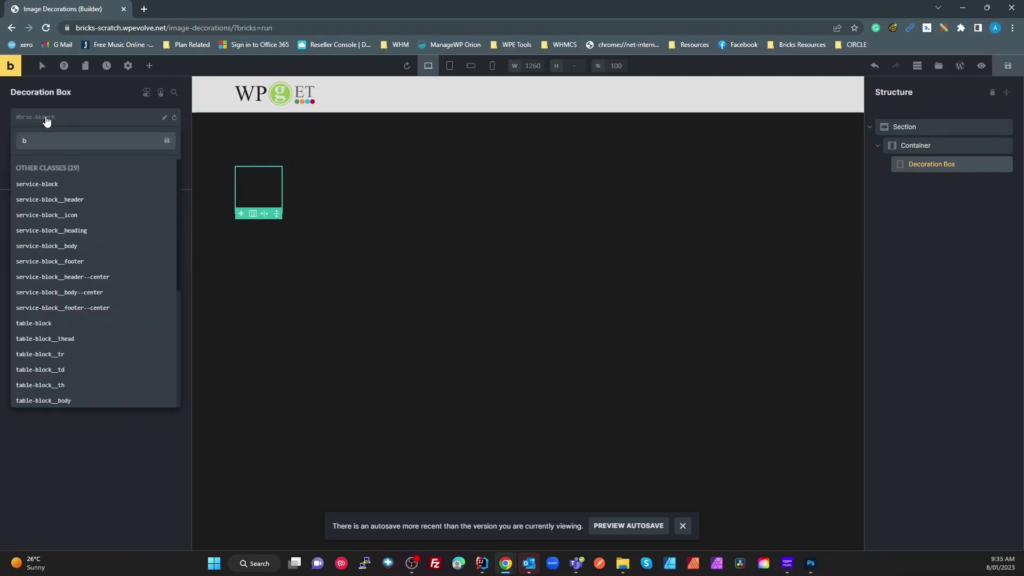
{"action": "type", "text": "ecoration"}
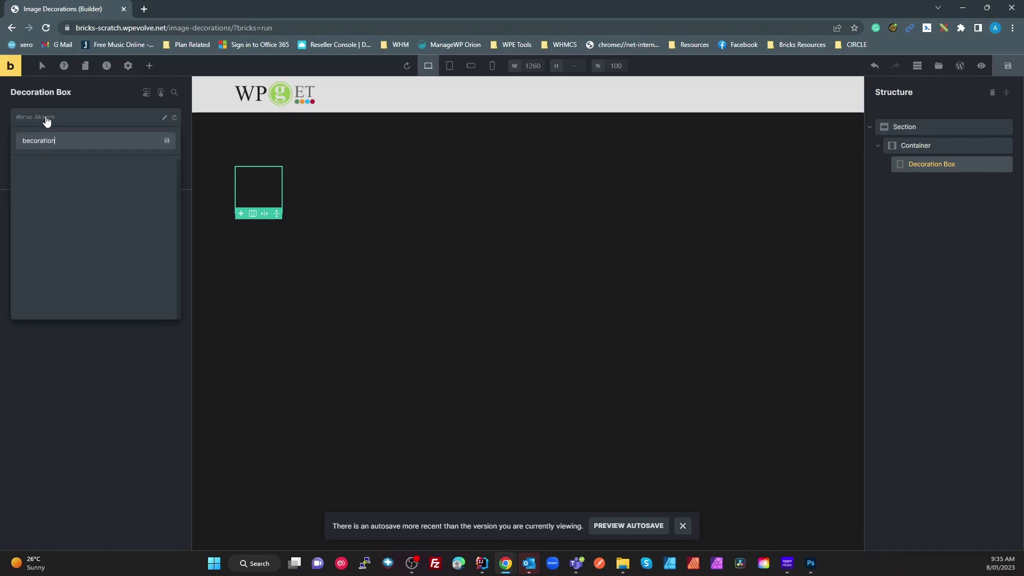
{"action": "type", "text": "-box"}
{"action": "left_click_drag", "start_coordinate": [28, 141], "coordinate": [23, 141]}
{"action": "type", "text": "d"}
{"action": "key", "text": "Return"}
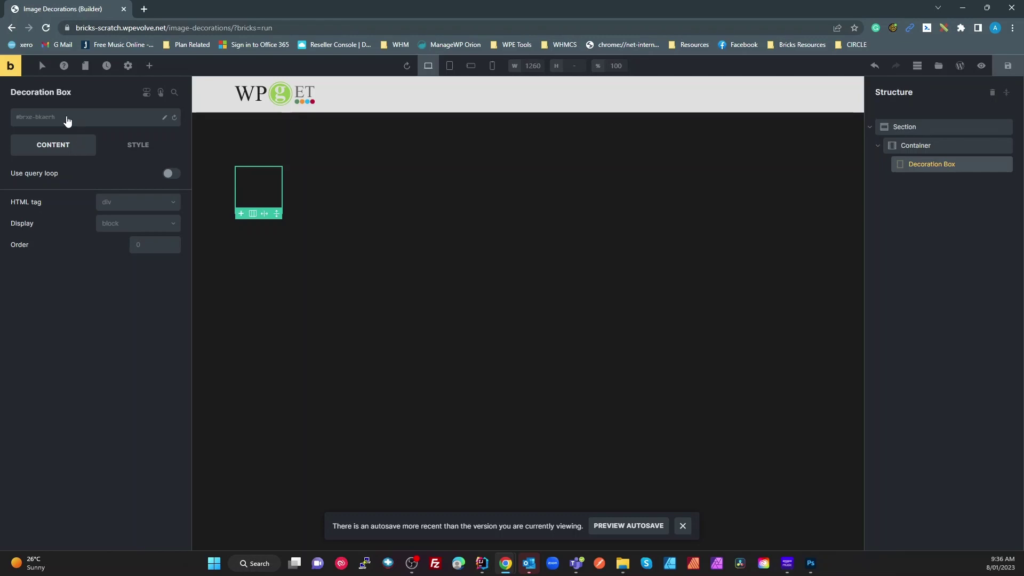
{"action": "left_click", "coordinate": [66, 118]}
{"action": "left_click_drag", "start_coordinate": [24, 140], "coordinate": [69, 141]}
{"action": "key", "text": "ctrl+c"}
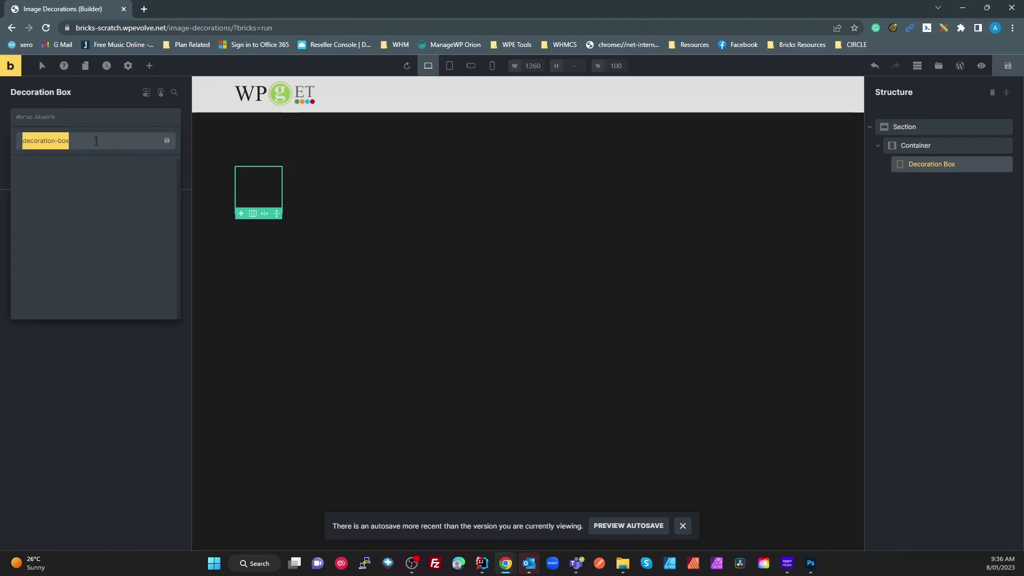
{"action": "key", "text": "Return"}
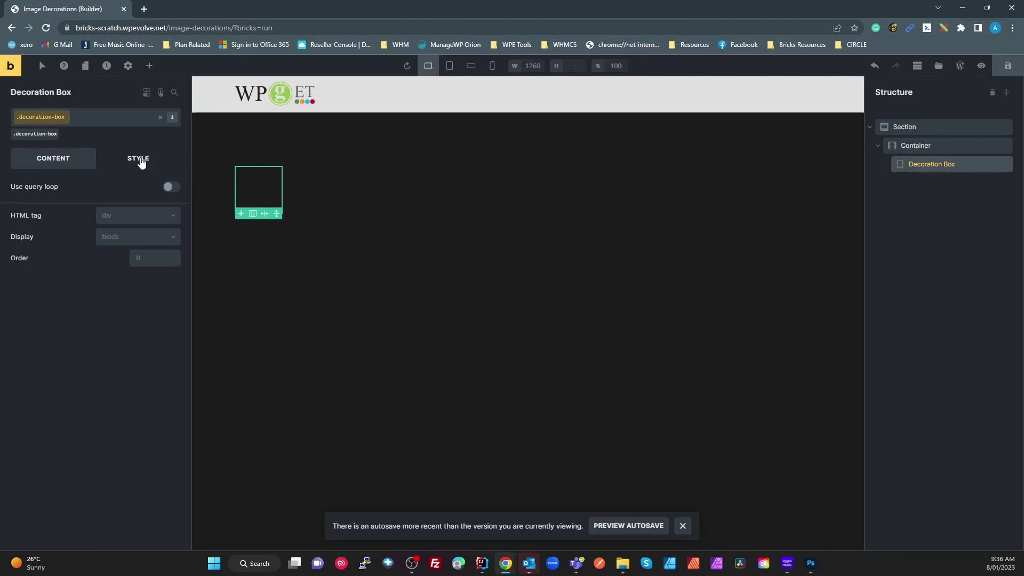
Step: Set the position of the decoration-box class to relative in its layout styles
{"action": "left_click", "coordinate": [140, 161]}
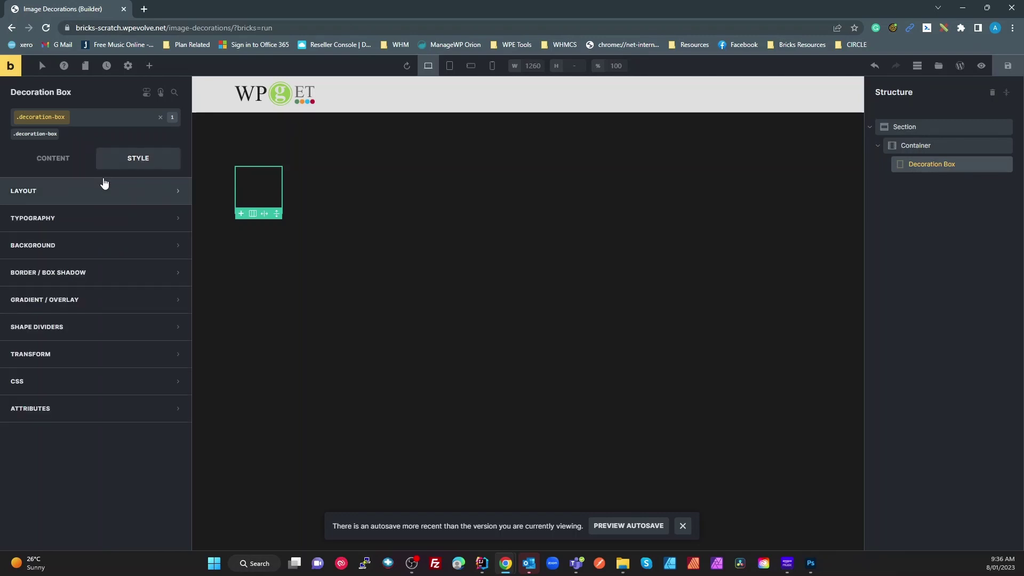
{"action": "left_click", "coordinate": [107, 193]}
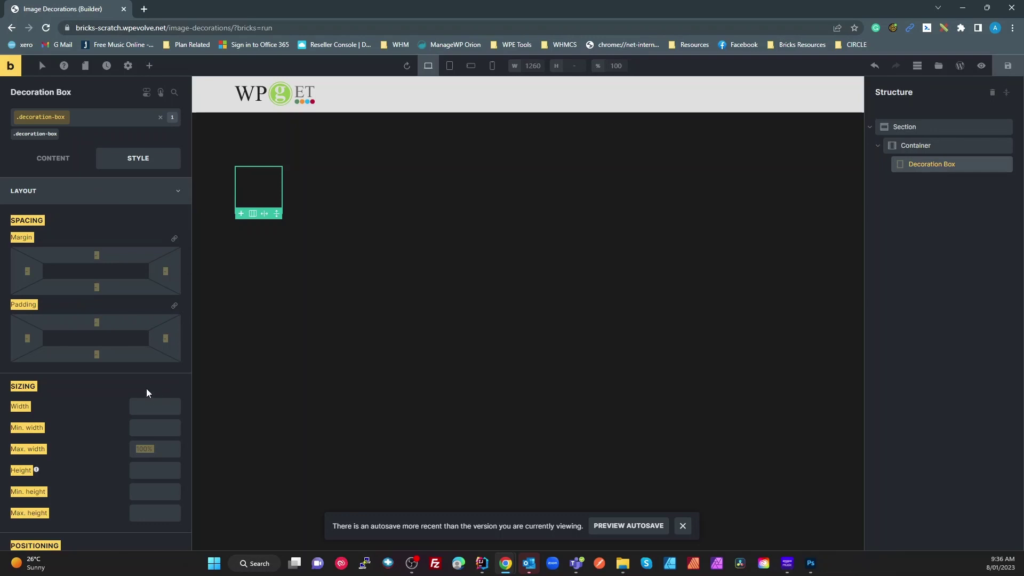
{"action": "scroll", "coordinate": [147, 393], "scroll_direction": "down", "scroll_amount": 4}
{"action": "left_click", "coordinate": [141, 354]}
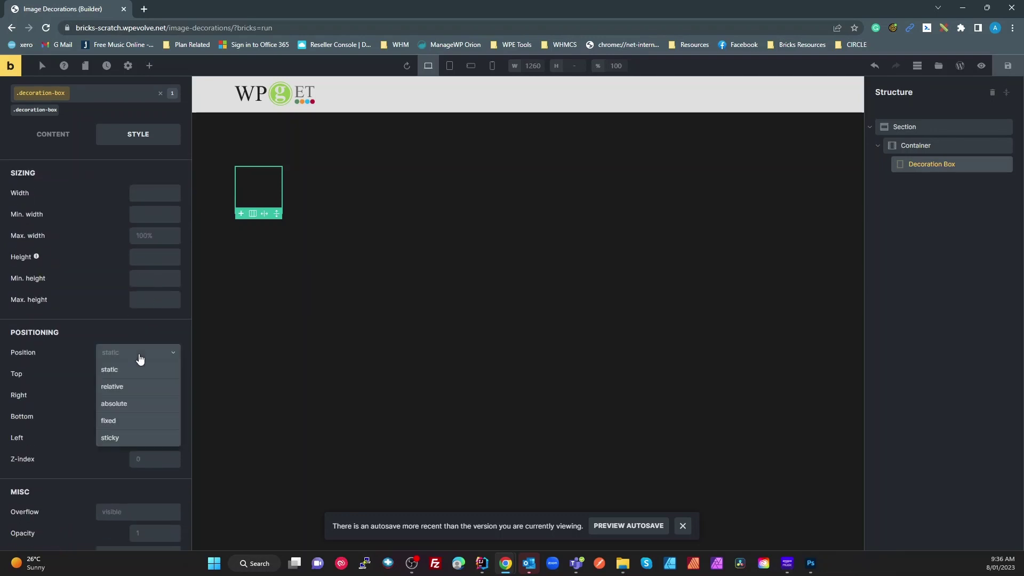
{"action": "left_click", "coordinate": [127, 393]}
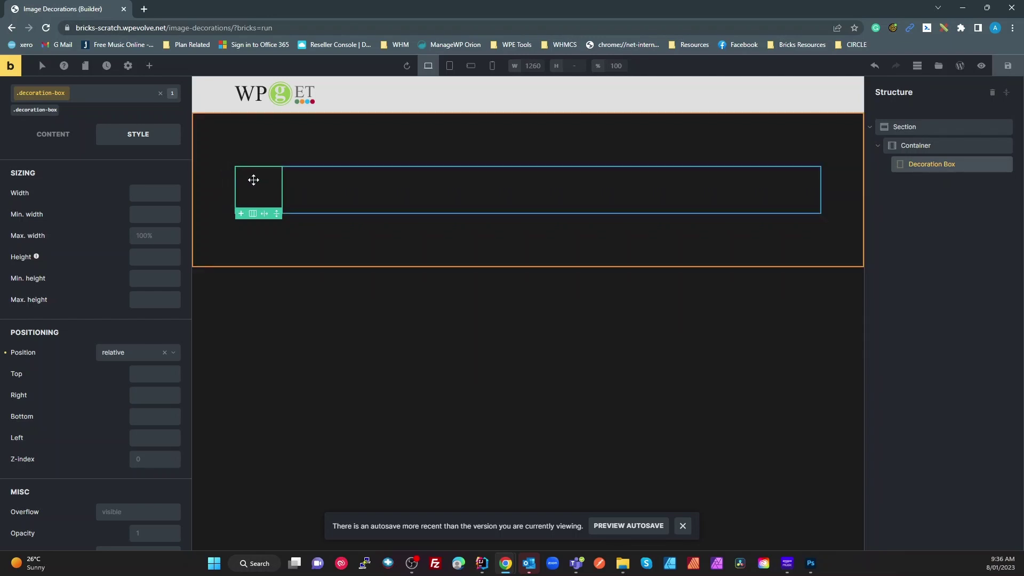
Step: Add an Image element inside the Decoration Box and insert the snowy mountain photo from the media library
{"action": "left_click", "coordinate": [149, 65]}
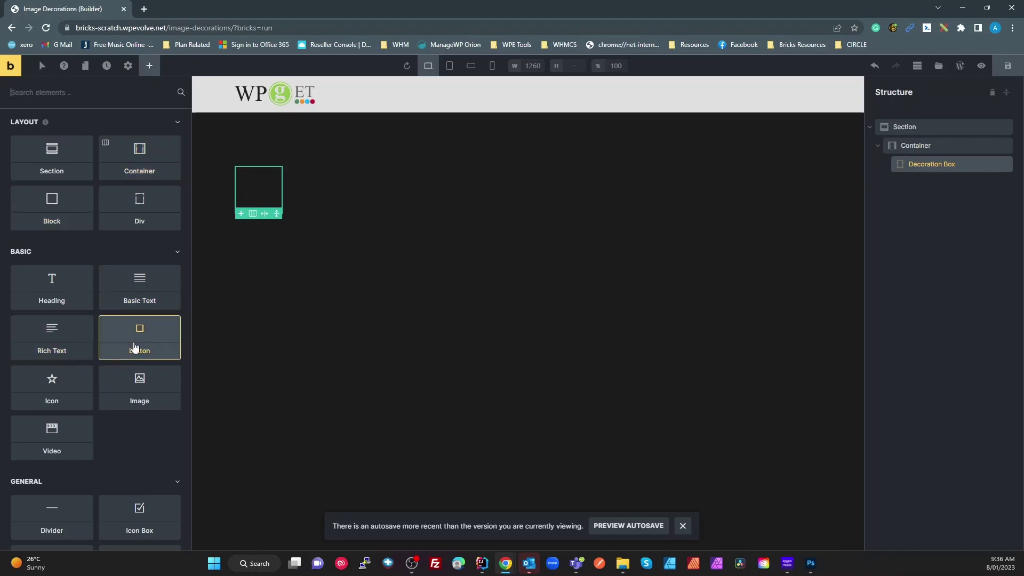
{"action": "left_click_drag", "start_coordinate": [139, 386], "coordinate": [243, 183]}
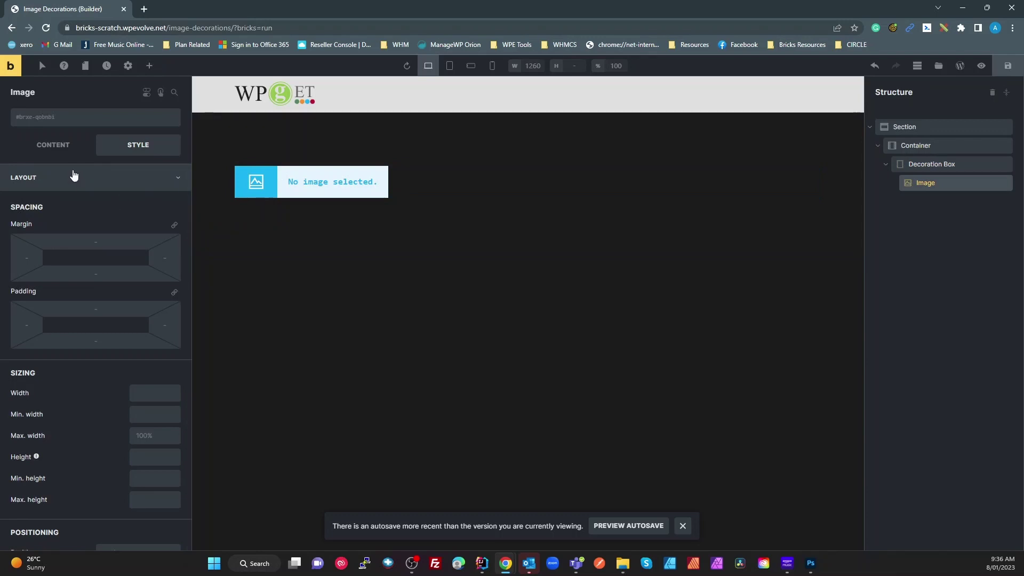
{"action": "left_click", "coordinate": [52, 145]}
{"action": "left_click", "coordinate": [99, 191]}
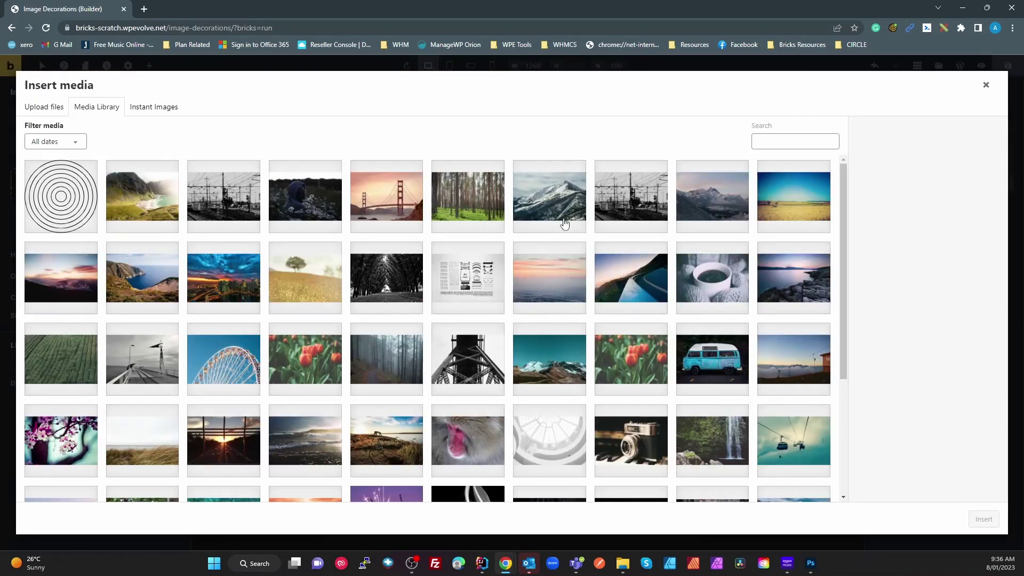
{"action": "left_click", "coordinate": [552, 202]}
{"action": "left_click", "coordinate": [985, 521]}
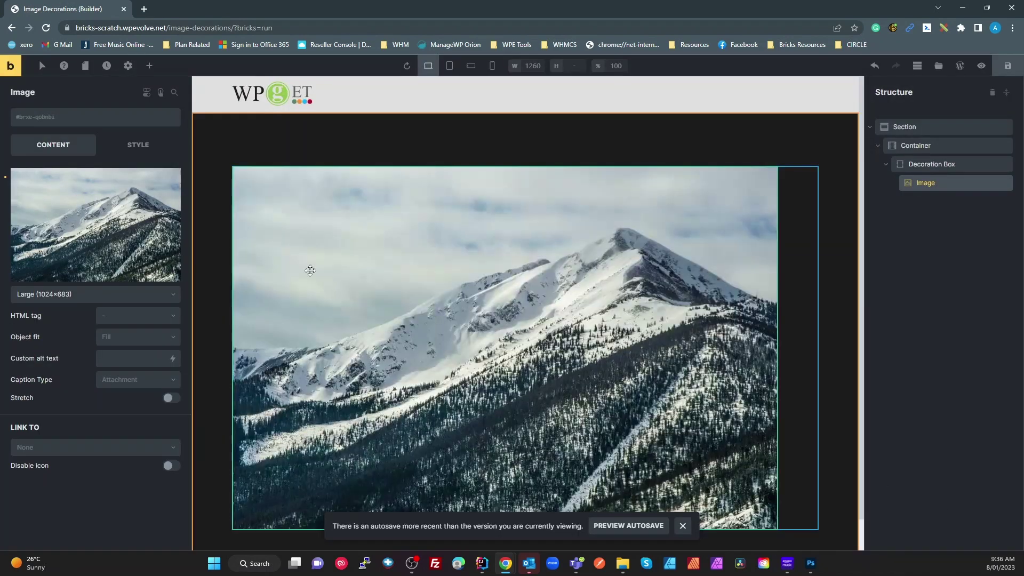
Step: Set the mountain image's size to Medium (300×200) and centre the container's content on the cross axis
{"action": "left_click", "coordinate": [117, 296]}
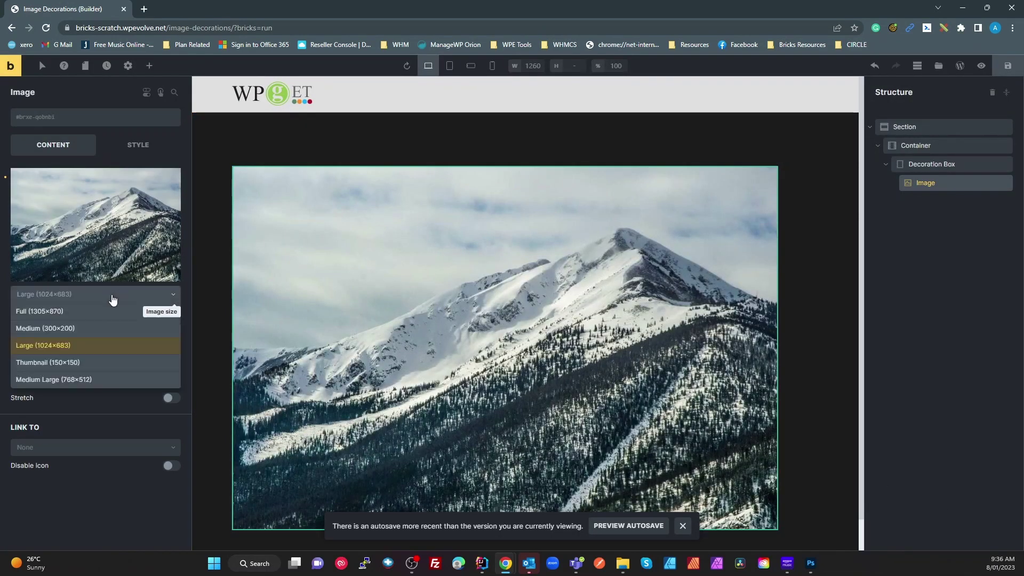
{"action": "left_click", "coordinate": [91, 328]}
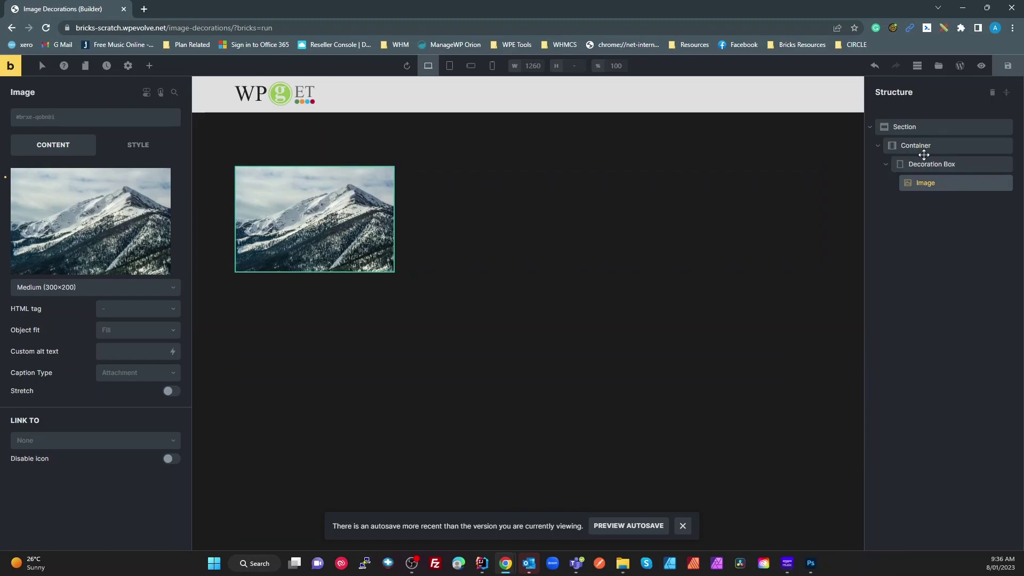
{"action": "left_click", "coordinate": [913, 152]}
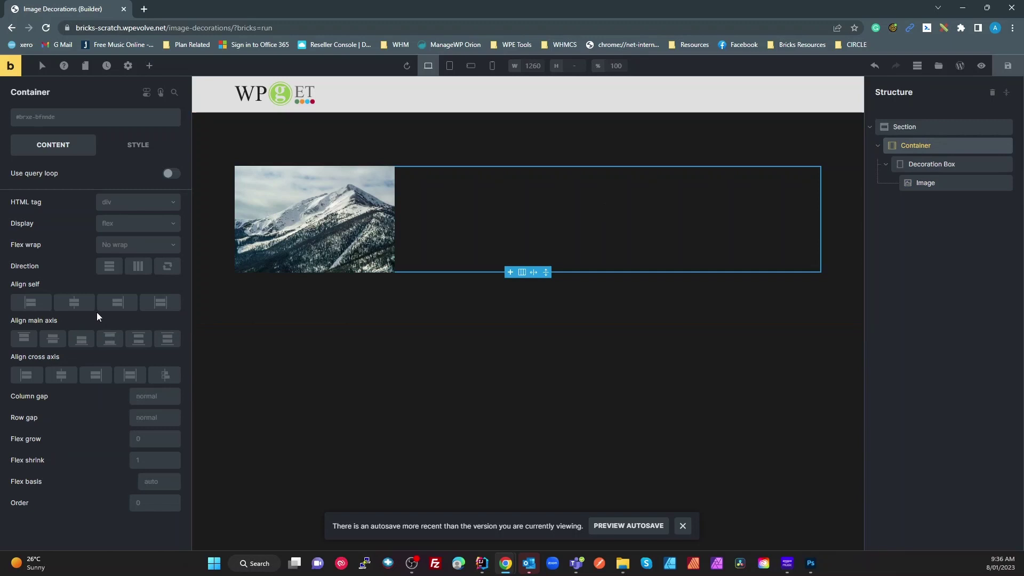
{"action": "left_click", "coordinate": [74, 380]}
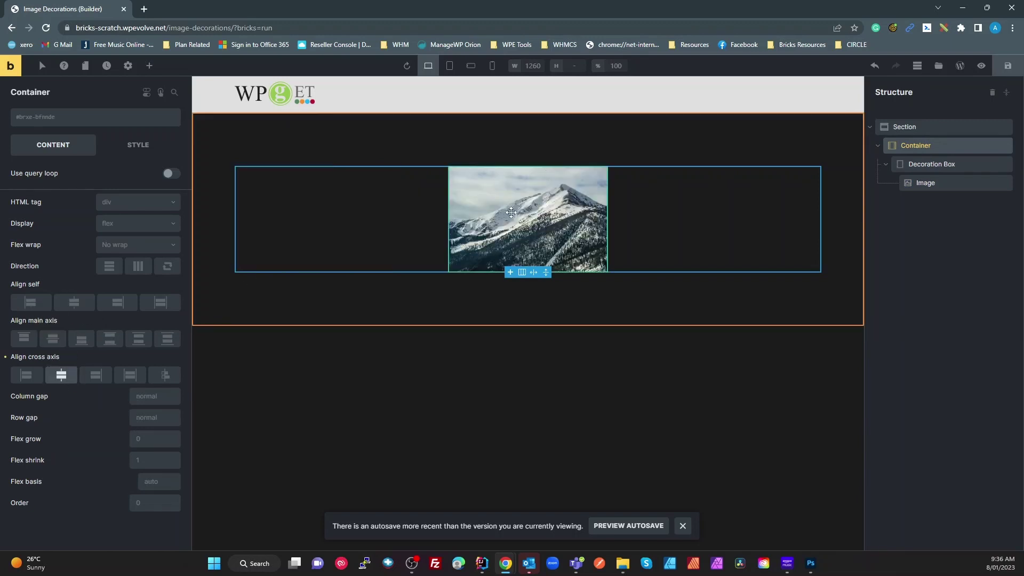
Step: Add a second class named decoration-box__before to the Decoration Box div
{"action": "left_click", "coordinate": [930, 167]}
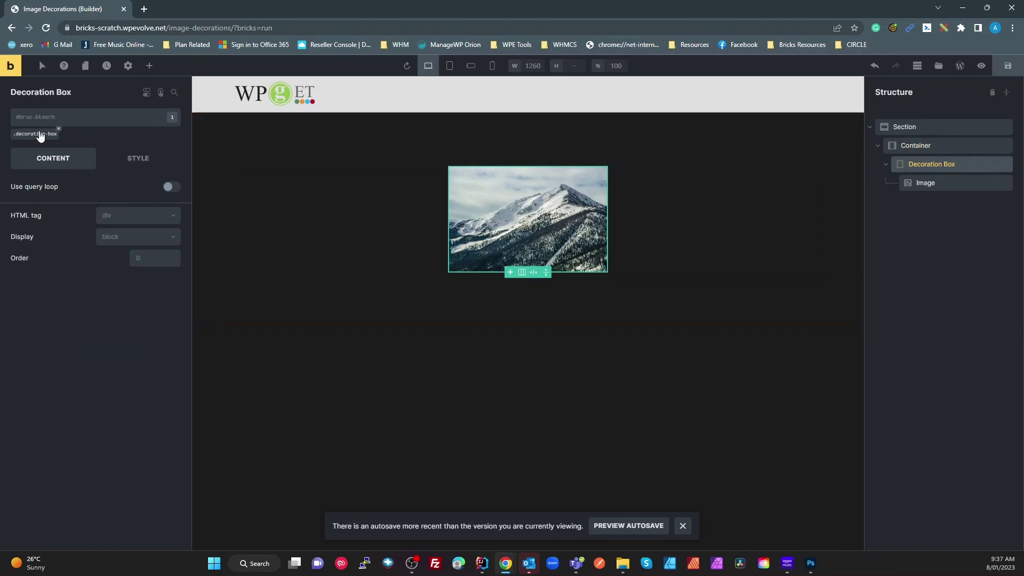
{"action": "left_click", "coordinate": [39, 135]}
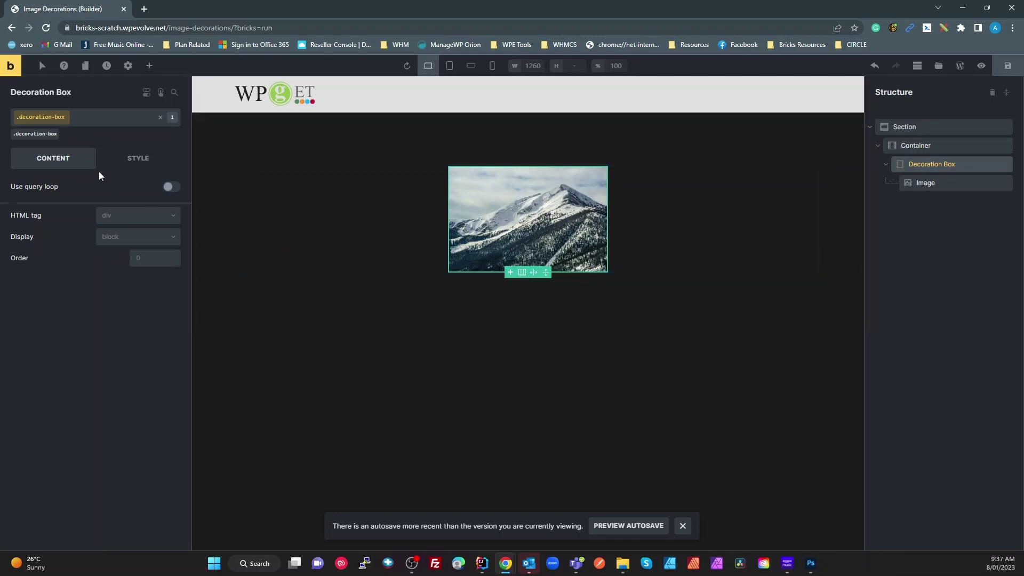
{"action": "left_click", "coordinate": [85, 123]}
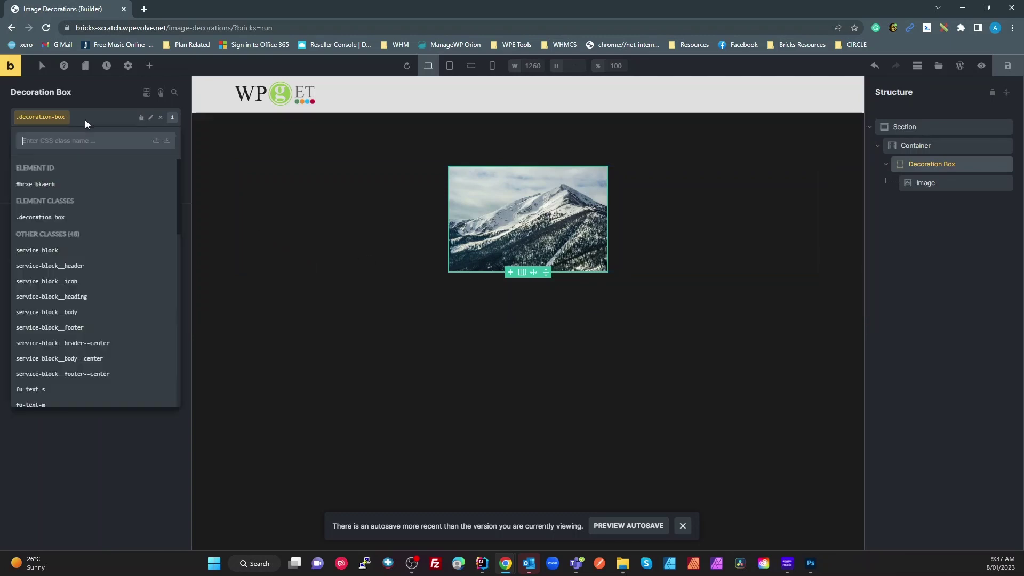
{"action": "key", "text": "ctrl+v"}
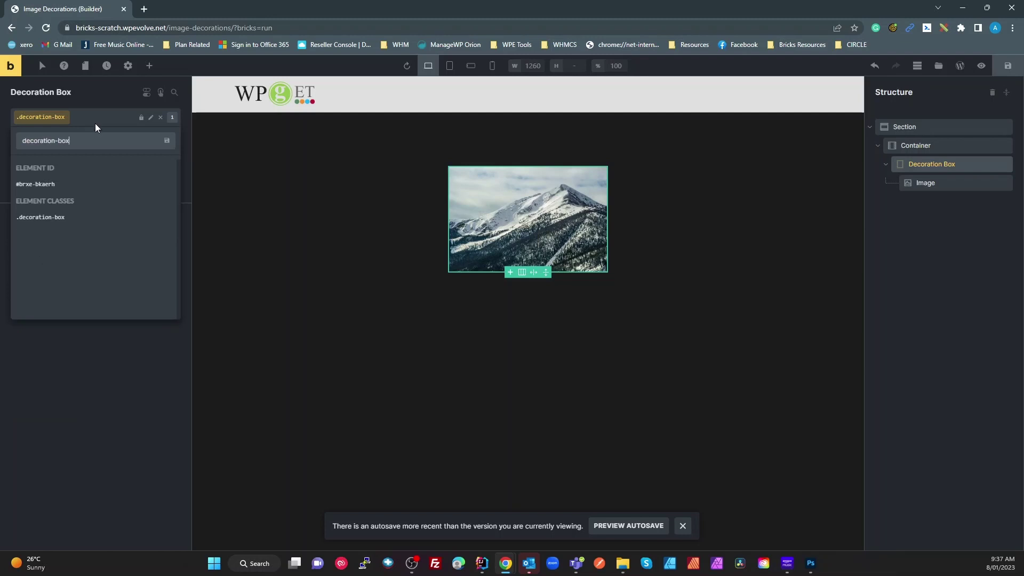
{"action": "type", "text": "__before"}
{"action": "key", "text": "Return"}
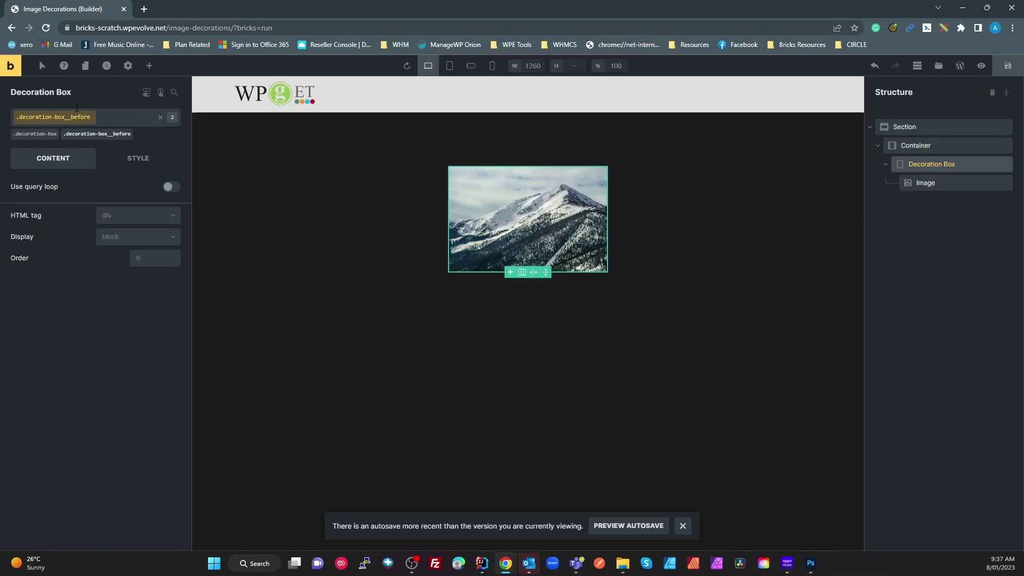
Step: Activate the :before pseudo-class for the decoration-box__before class and give it blank content
{"action": "left_click", "coordinate": [42, 67]}
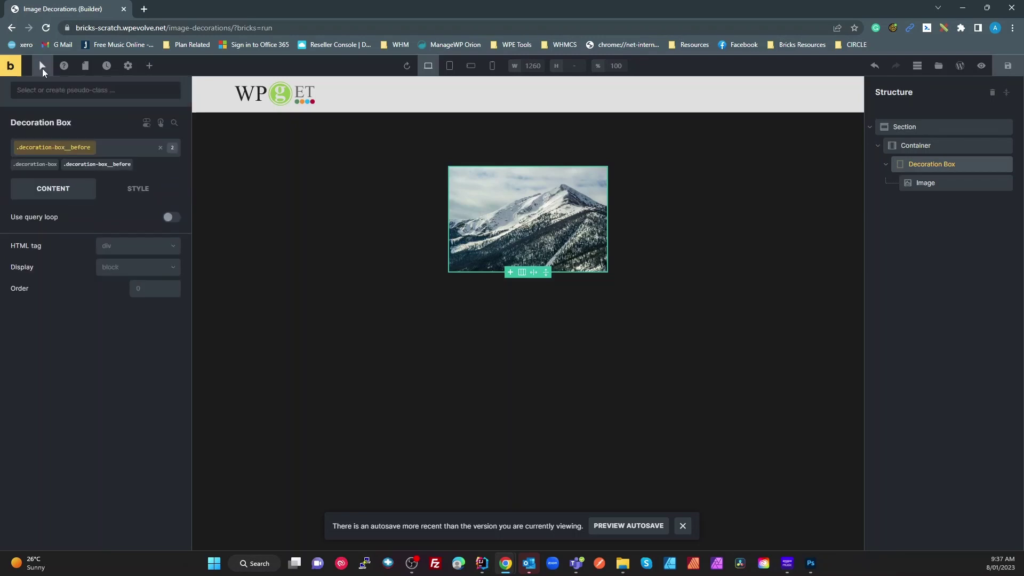
{"action": "left_click", "coordinate": [50, 90]}
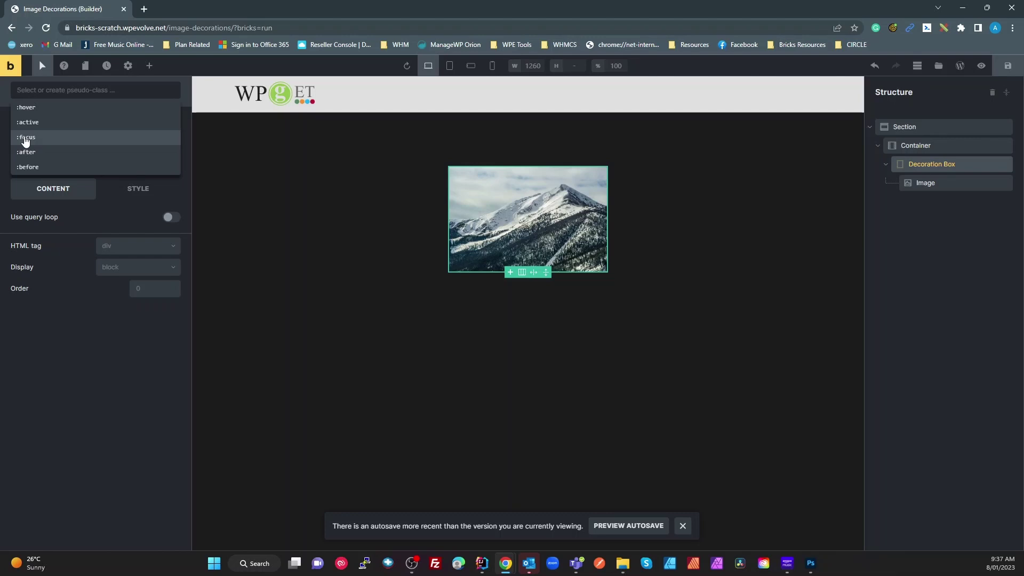
{"action": "type", "text": ":before"}
{"action": "key", "text": "Return"}
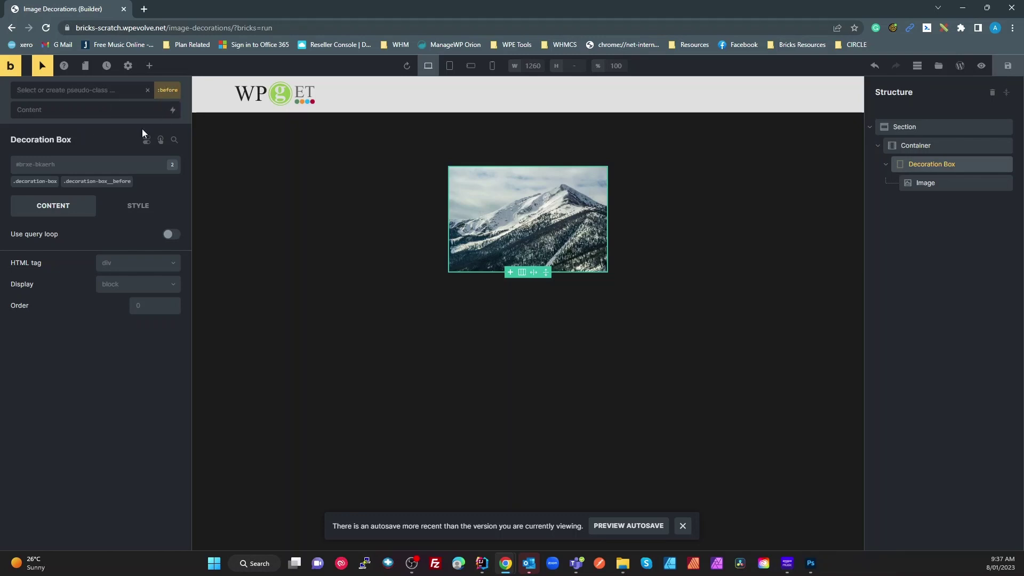
{"action": "left_click", "coordinate": [104, 187]}
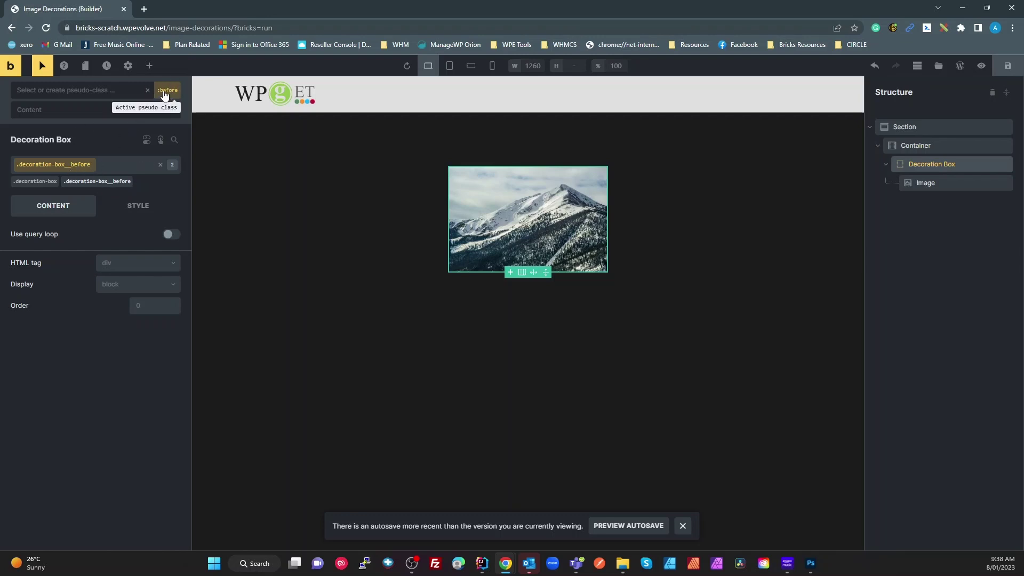
{"action": "left_click", "coordinate": [35, 114]}
Step: Set circles.svg from the media library as the background image of the decoration-box__before :before element
{"action": "left_click", "coordinate": [141, 205]}
{"action": "left_click", "coordinate": [88, 237]}
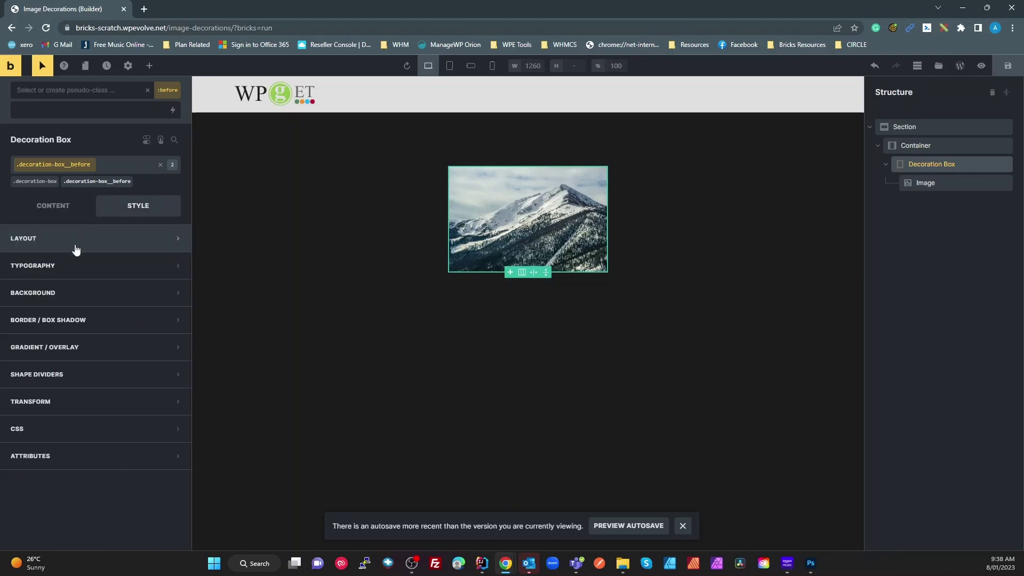
{"action": "left_click", "coordinate": [66, 294]}
{"action": "left_click", "coordinate": [138, 344]}
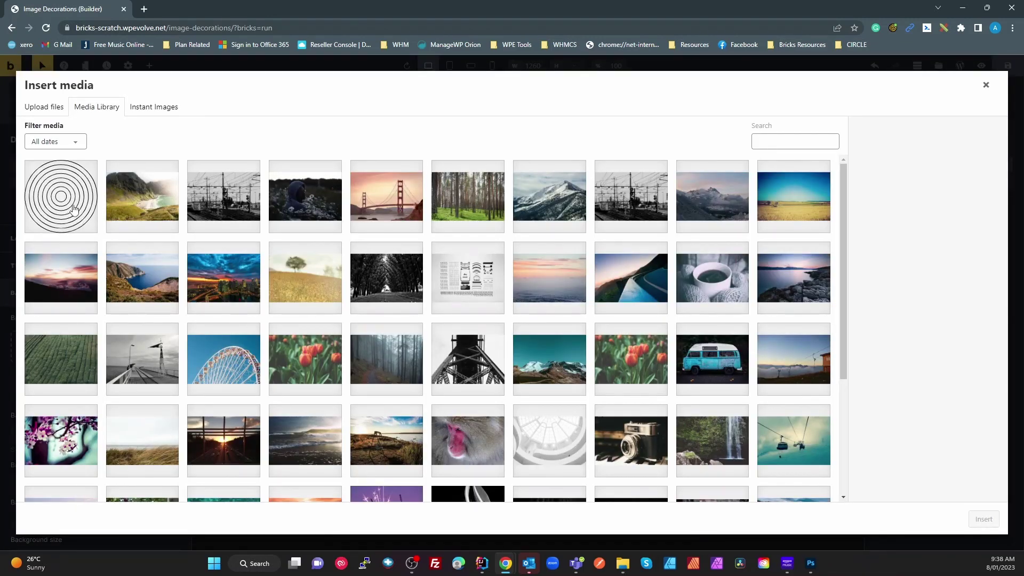
{"action": "left_click", "coordinate": [73, 208]}
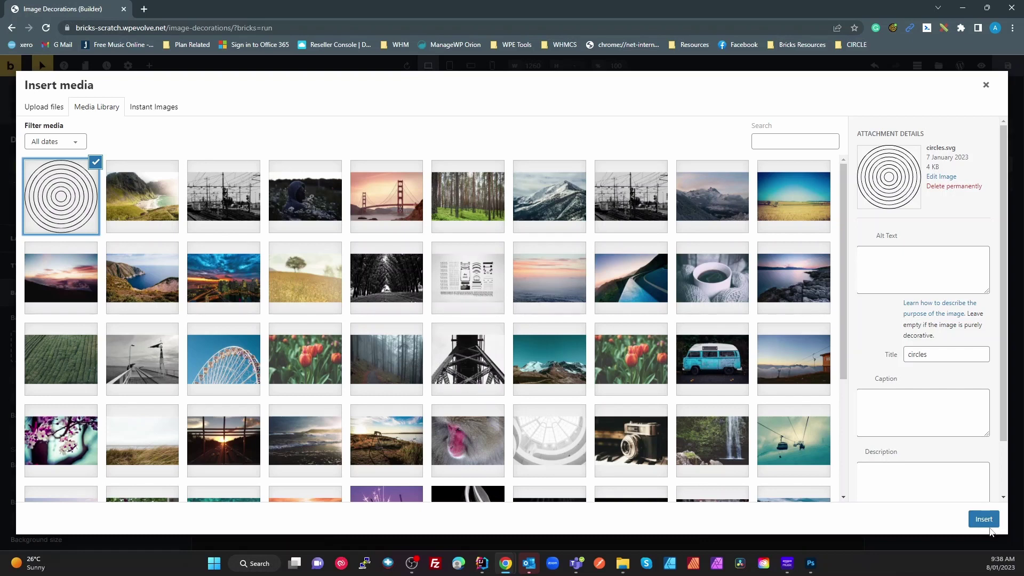
{"action": "left_click", "coordinate": [988, 525]}
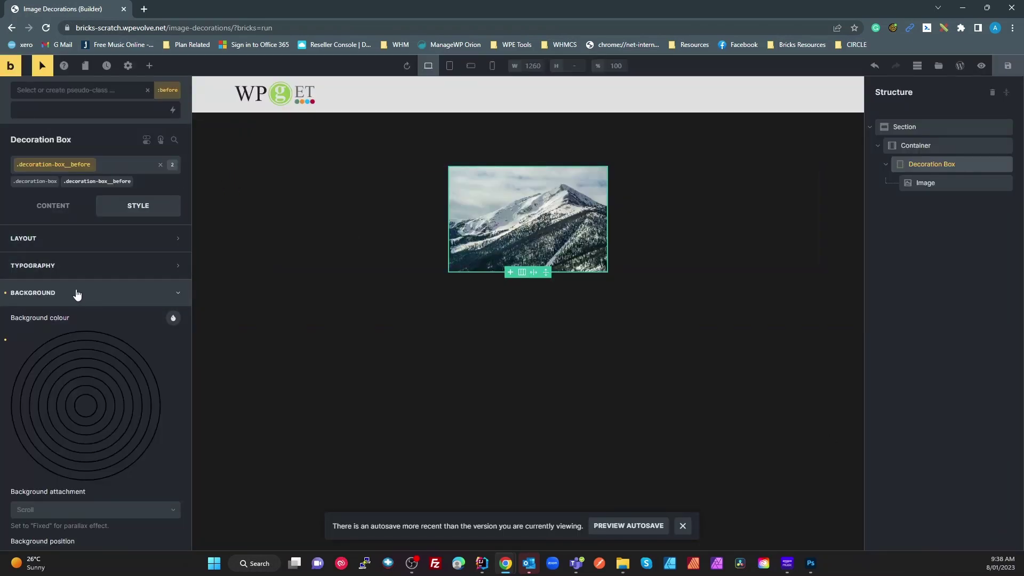
{"action": "left_click", "coordinate": [55, 297]}
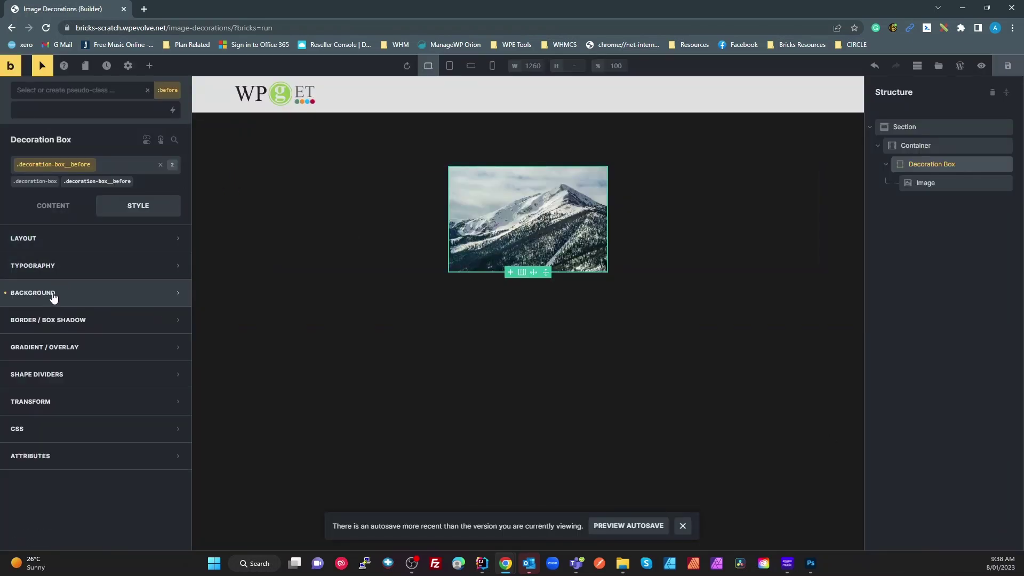
Step: Set the width and height of the decoration-box__before :before element to 150px
{"action": "left_click", "coordinate": [74, 243]}
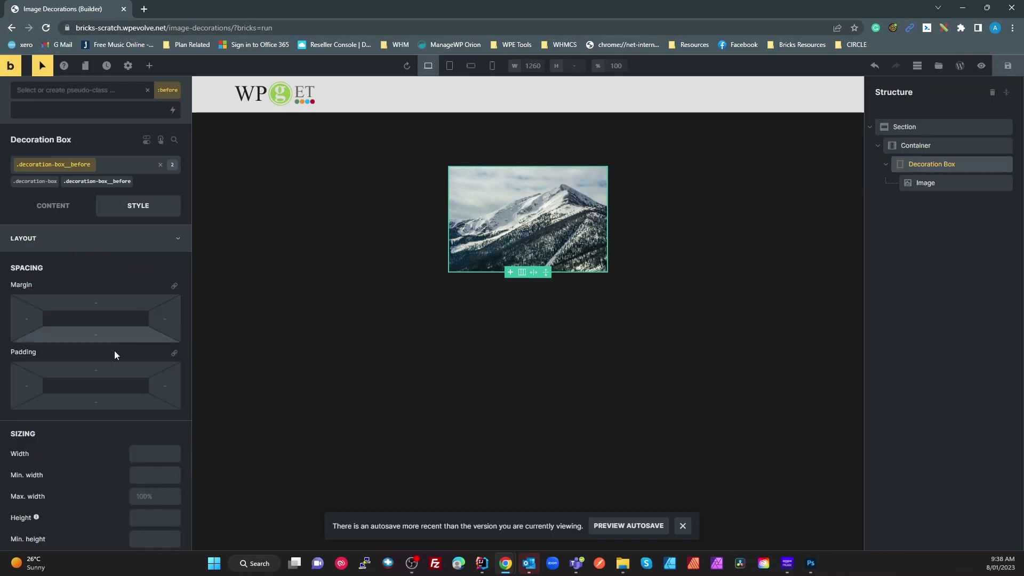
{"action": "left_click", "coordinate": [147, 449]}
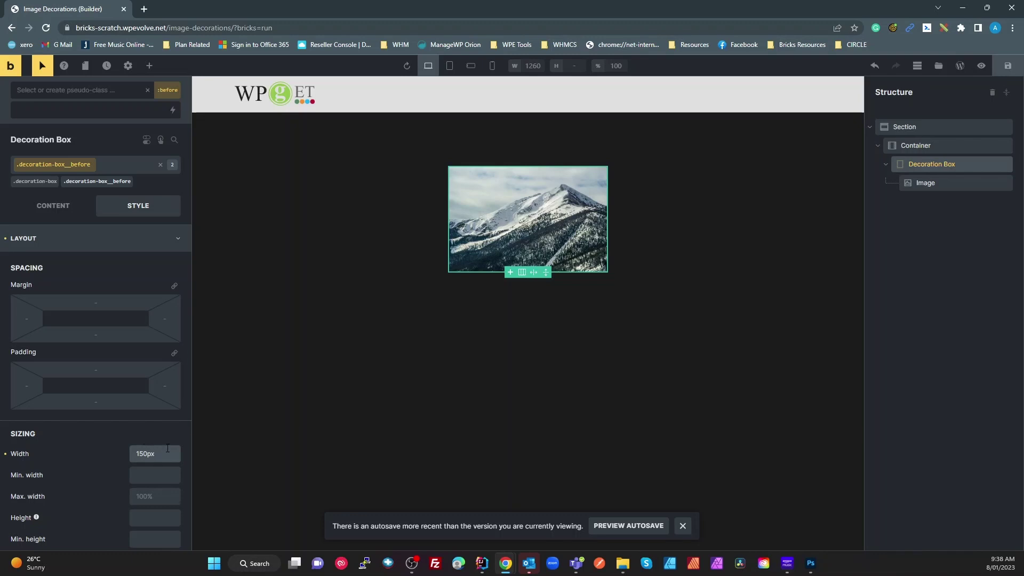
{"action": "scroll", "coordinate": [143, 435], "scroll_direction": "down", "scroll_amount": 1}
{"action": "left_click", "coordinate": [144, 467]}
{"action": "type", "text": "150px"}
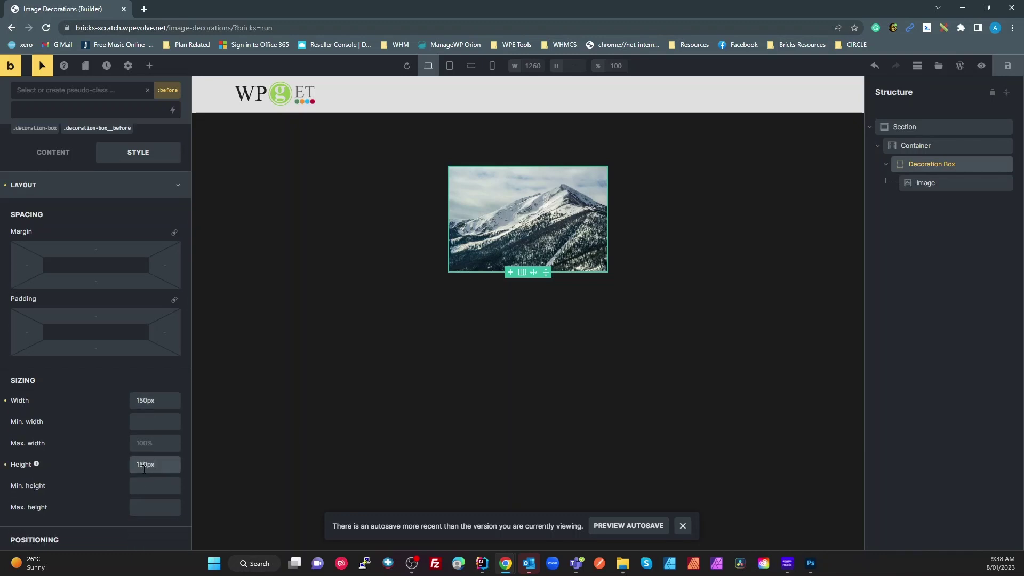
Step: Position the :before element absolutely with top and left offsets of -75px
{"action": "scroll", "coordinate": [146, 466], "scroll_direction": "down", "scroll_amount": 3}
{"action": "left_click", "coordinate": [129, 408]}
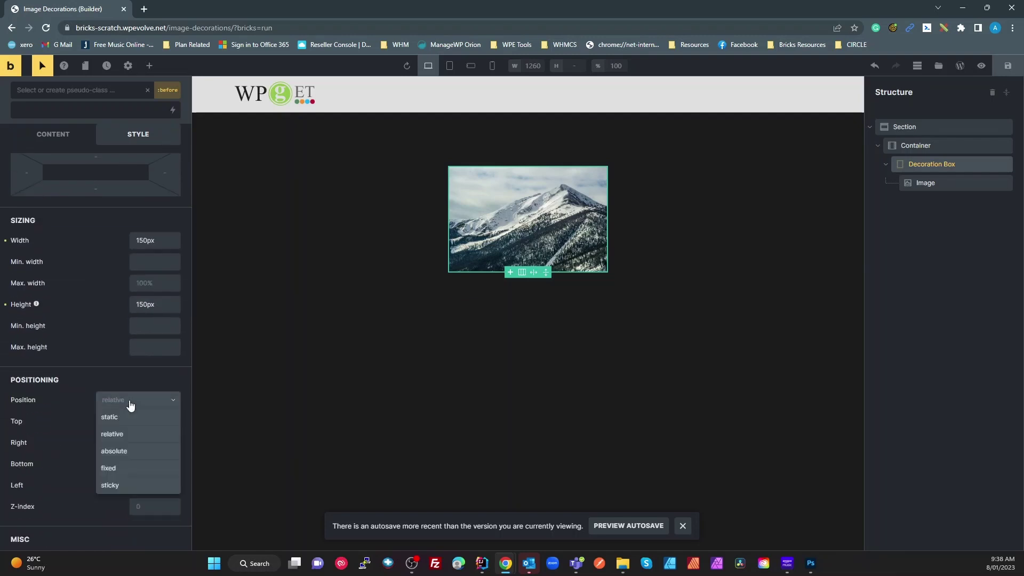
{"action": "left_click", "coordinate": [129, 448]}
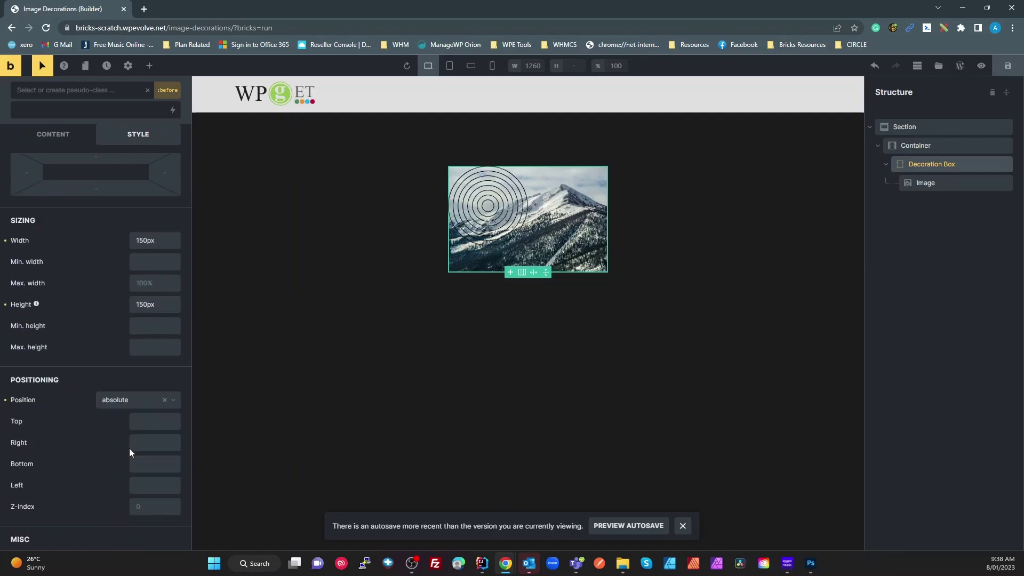
{"action": "left_click", "coordinate": [160, 426]}
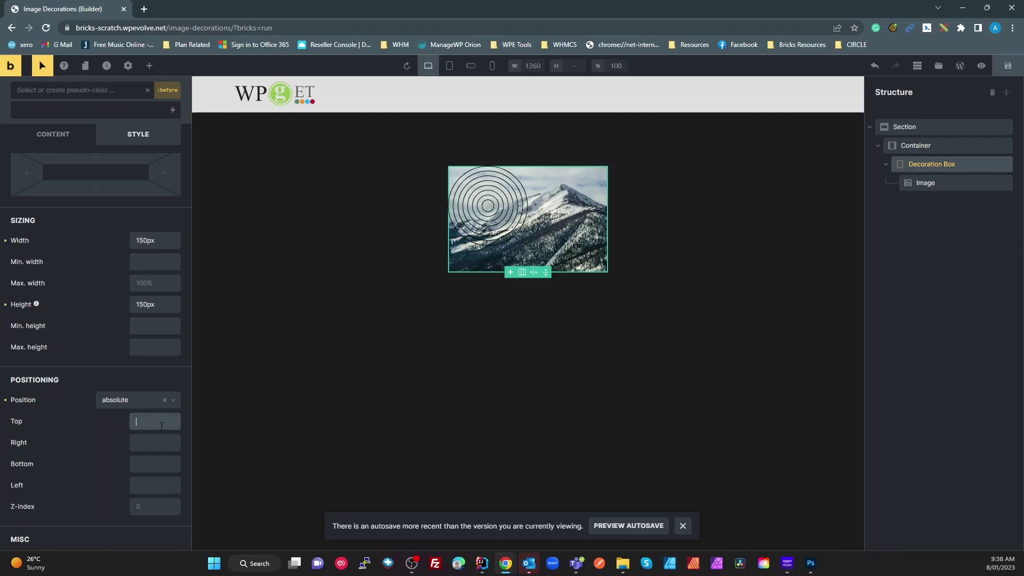
{"action": "type", "text": "-75px"}
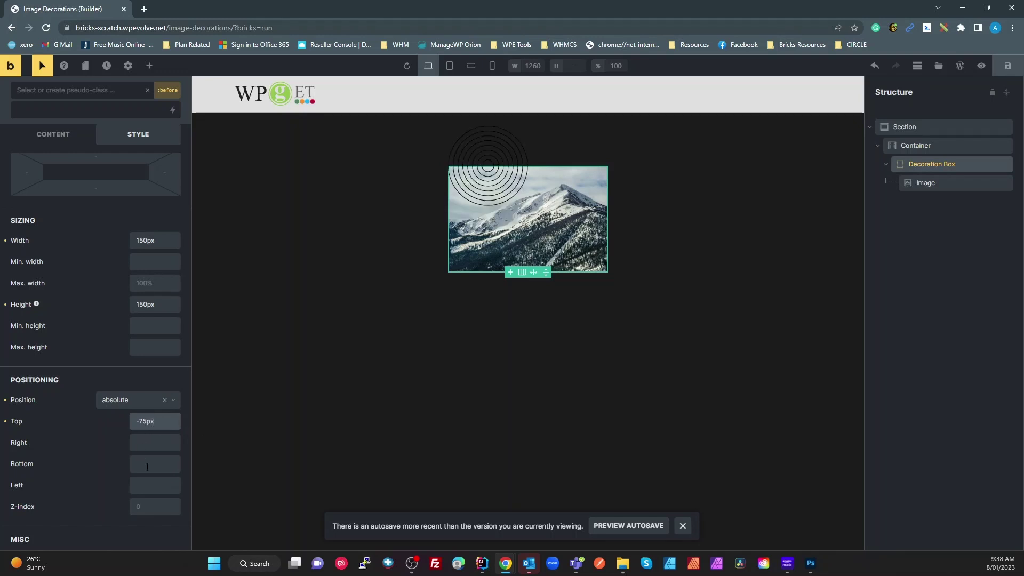
{"action": "left_click", "coordinate": [141, 483]}
{"action": "type", "text": "-75px"}
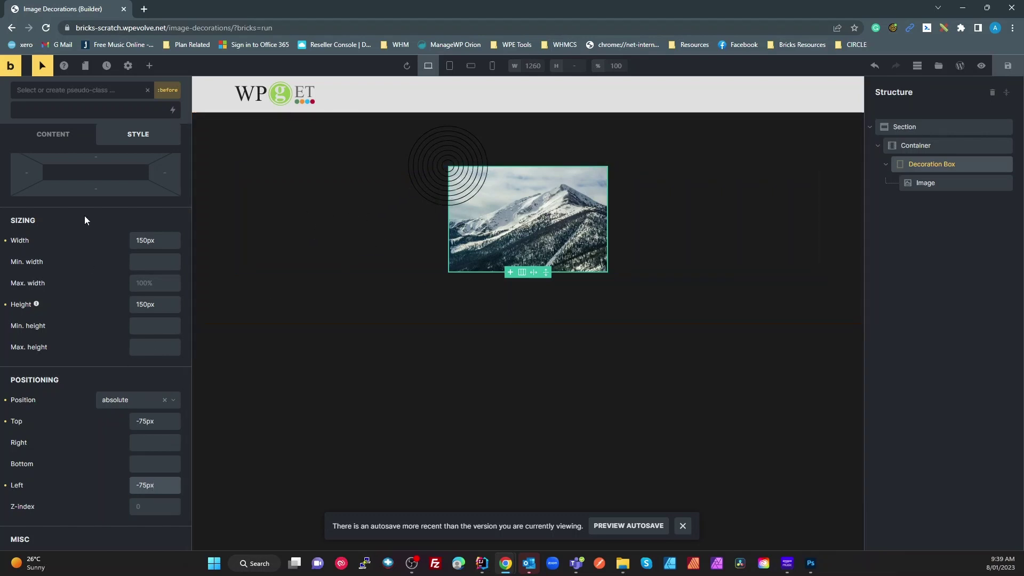
{"action": "scroll", "coordinate": [68, 363], "scroll_direction": "up", "scroll_amount": 5}
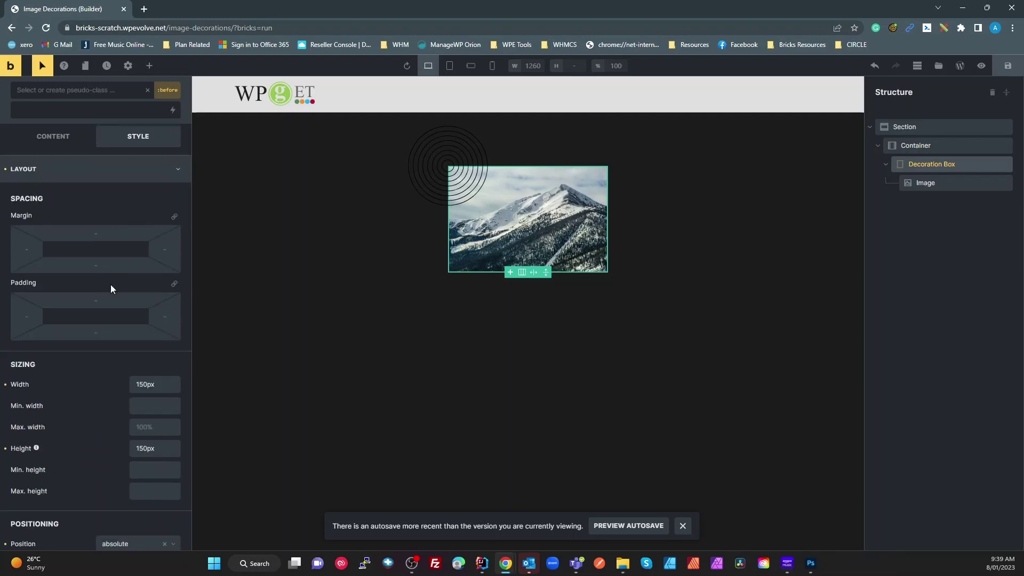
{"action": "left_click", "coordinate": [78, 246]}
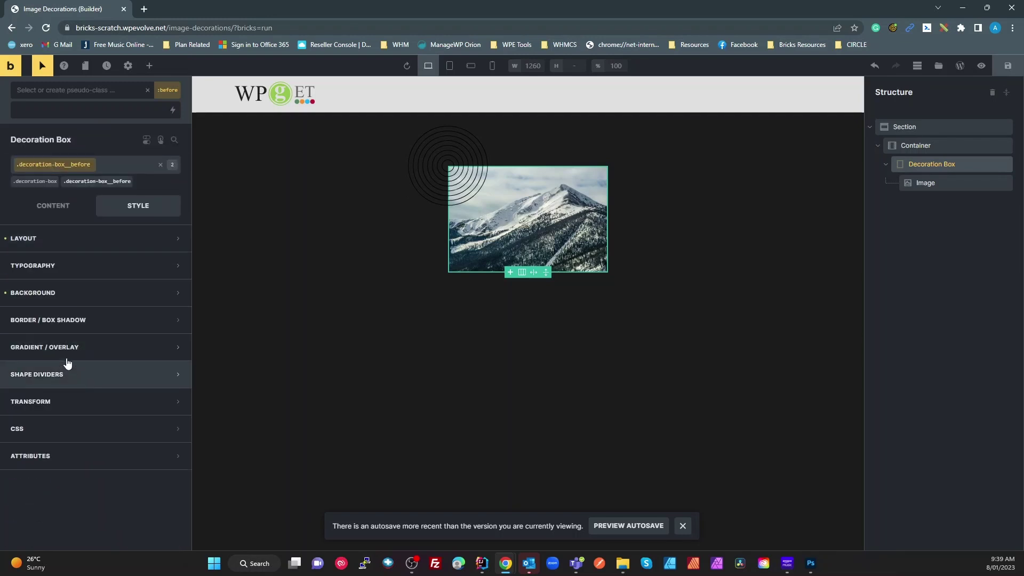
Step: Apply CSS filters to the :before circles, with Invert at 100 and Opacity at 42
{"action": "left_click", "coordinate": [117, 438]}
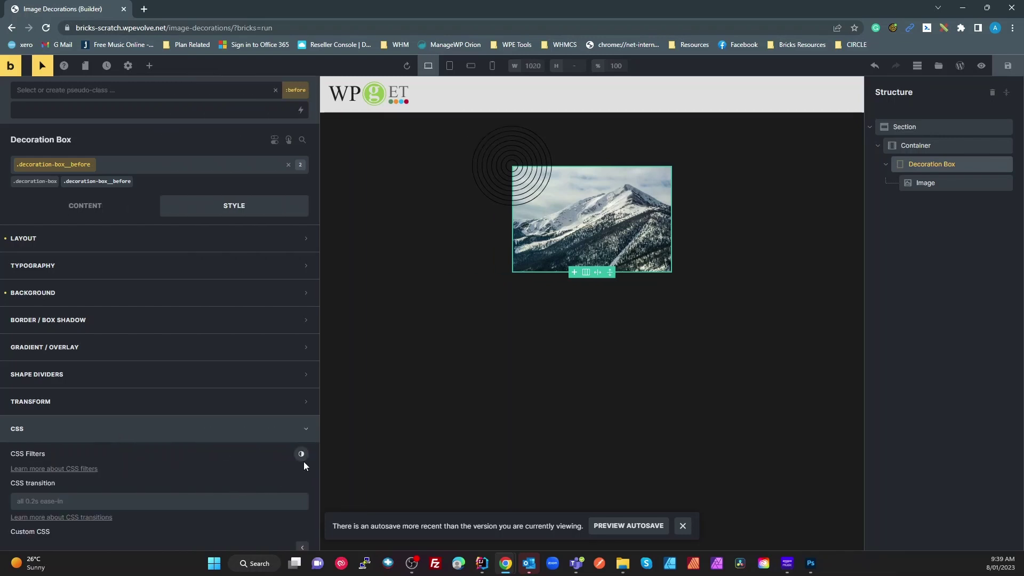
{"action": "left_click", "coordinate": [301, 455]}
{"action": "scroll", "coordinate": [280, 452], "scroll_direction": "down", "scroll_amount": 6}
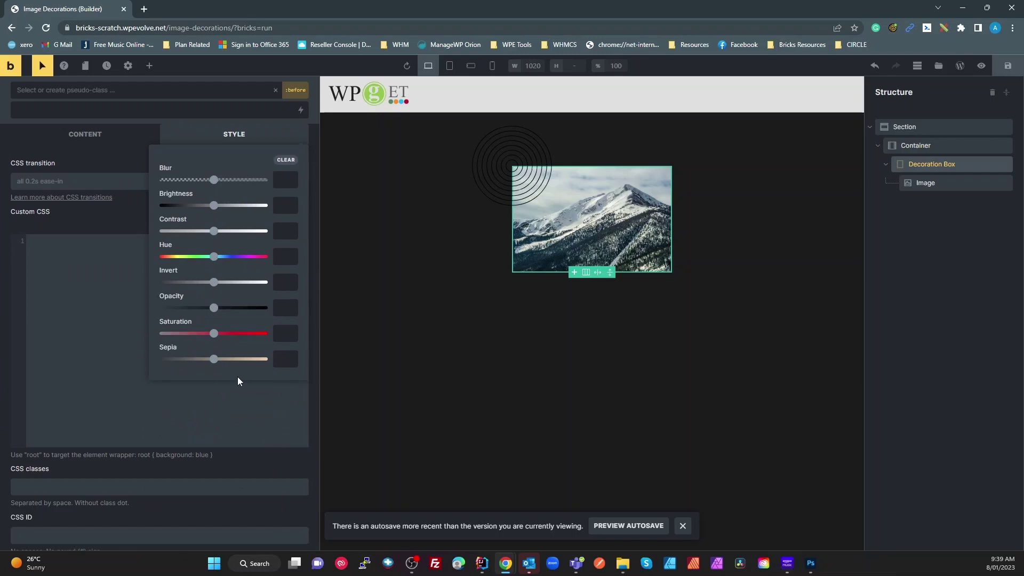
{"action": "scroll", "coordinate": [238, 381], "scroll_direction": "up", "scroll_amount": 2}
{"action": "left_click_drag", "start_coordinate": [214, 389], "coordinate": [283, 395]}
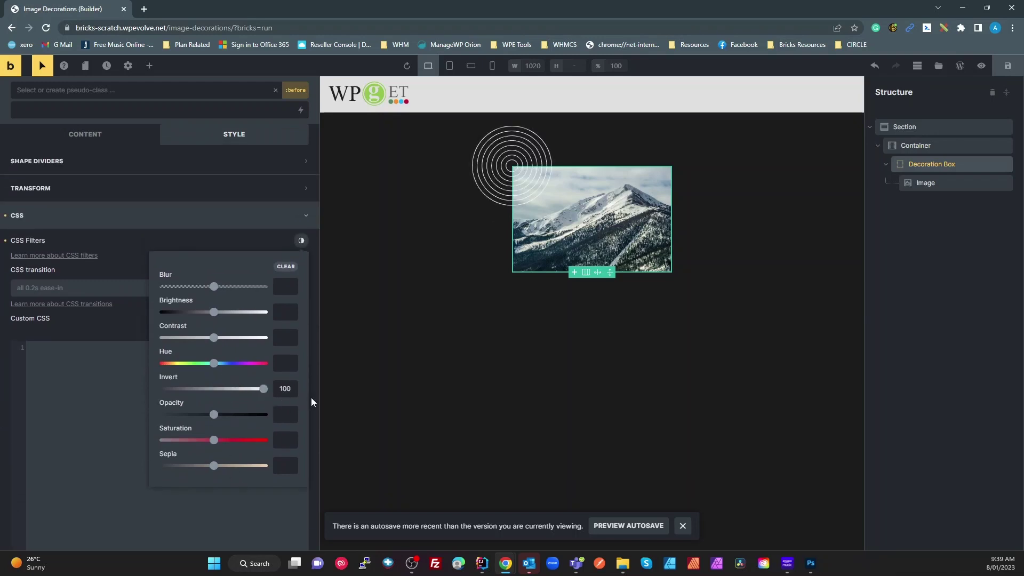
{"action": "mouse_move", "coordinate": [212, 417]}
{"action": "left_mouse_down"}
{"action": "mouse_move", "coordinate": [194, 415]}
{"action": "mouse_move", "coordinate": [207, 418]}
{"action": "left_mouse_up"}
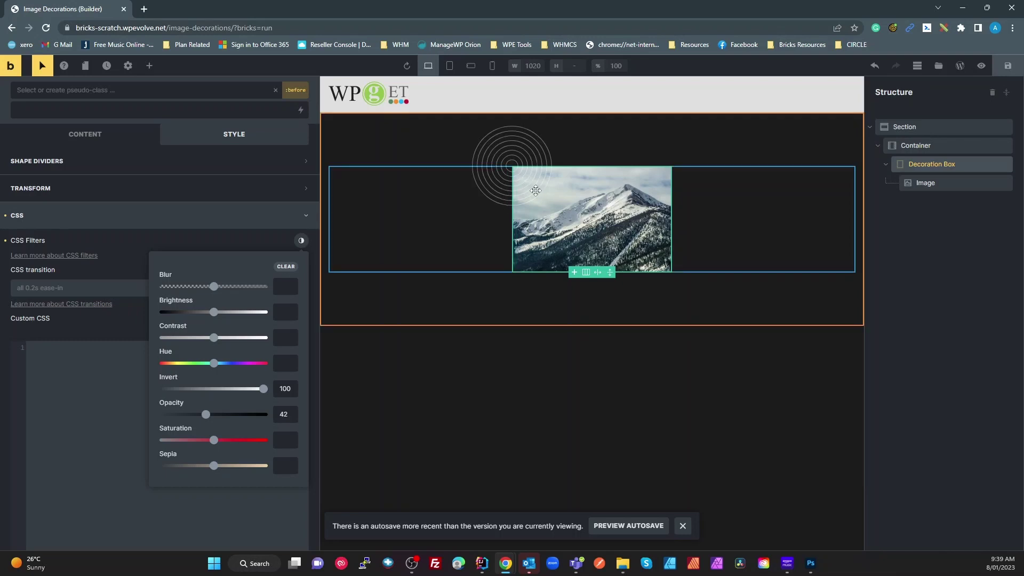
Step: Add a third class named decoration-box__after to the Decoration Box div
{"action": "scroll", "coordinate": [184, 105], "scroll_direction": "up", "scroll_amount": 4}
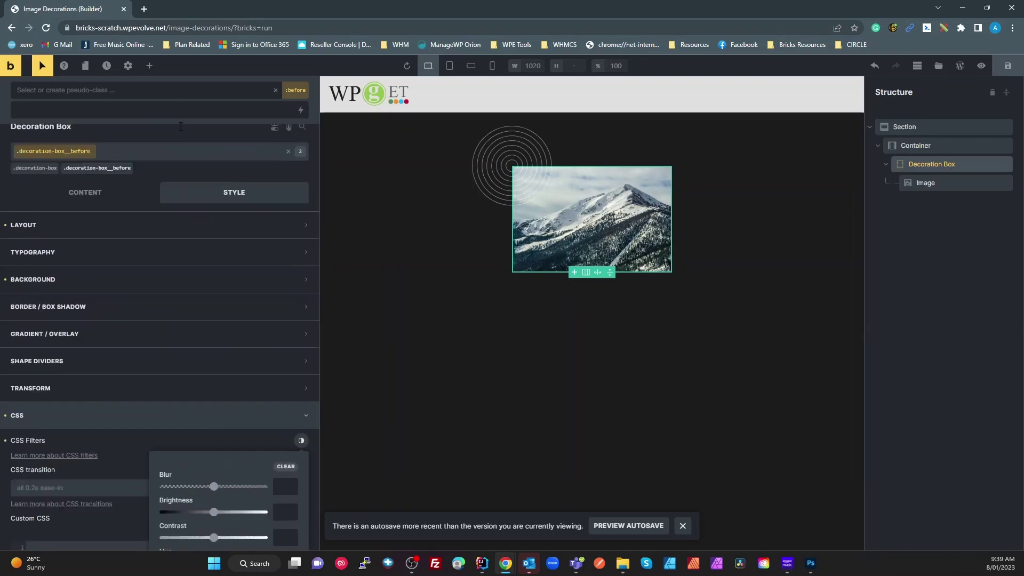
{"action": "left_click", "coordinate": [116, 167]}
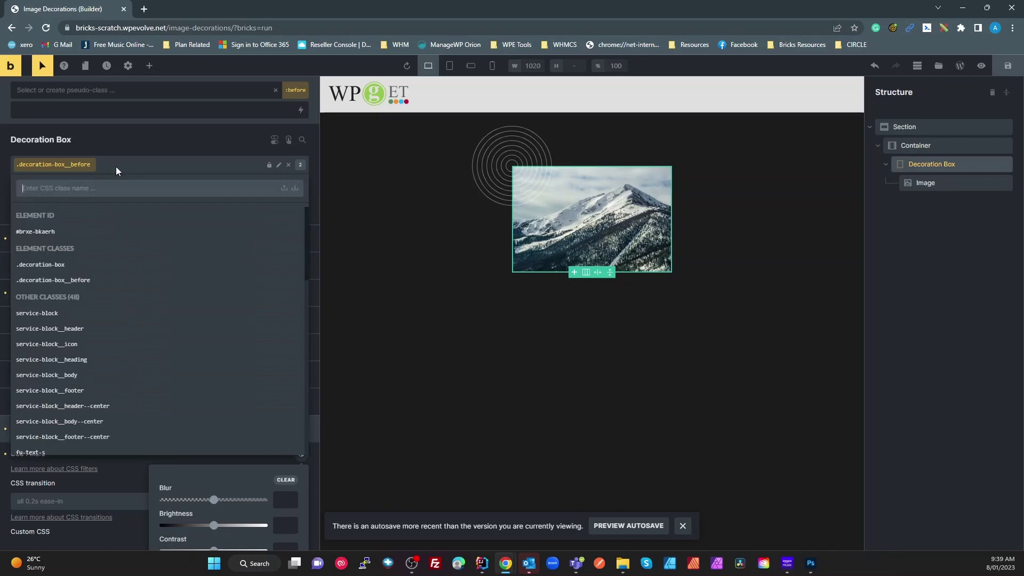
{"action": "type", "text": "decoration-box__after"}
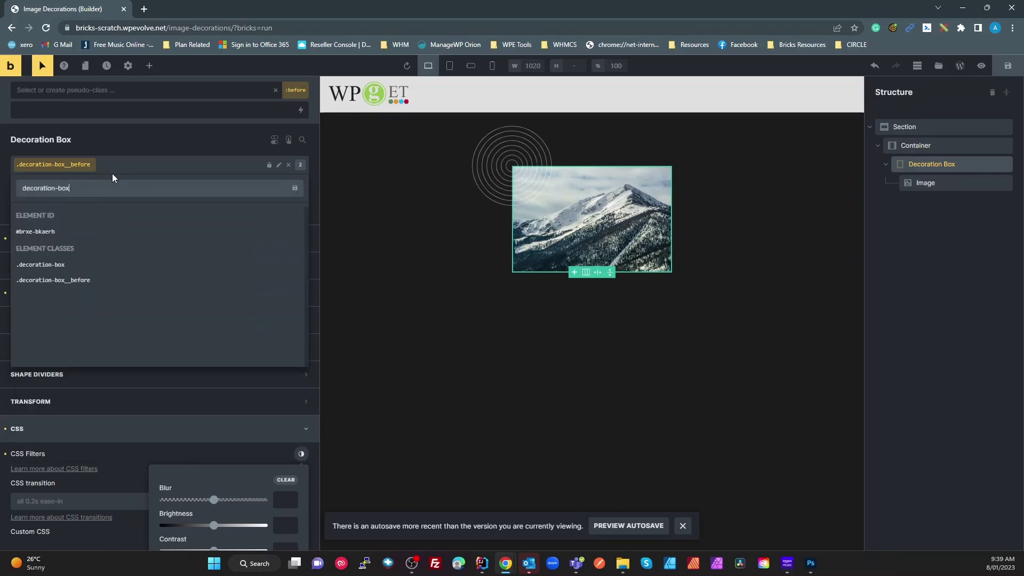
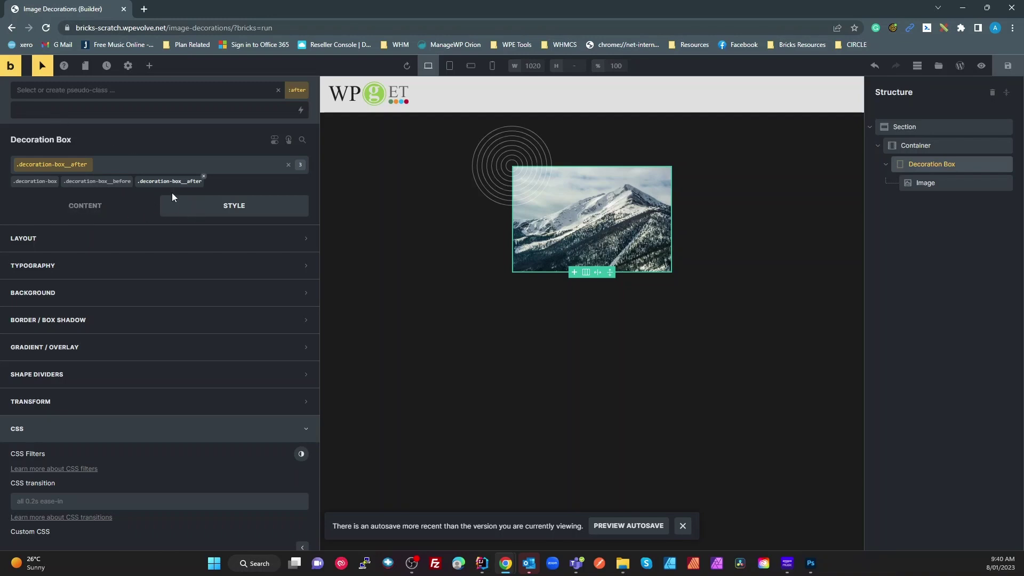
Step: Set the width and height of the decoration-box__after :after element to 150px
{"action": "left_click", "coordinate": [189, 240]}
{"action": "left_click", "coordinate": [148, 462]}
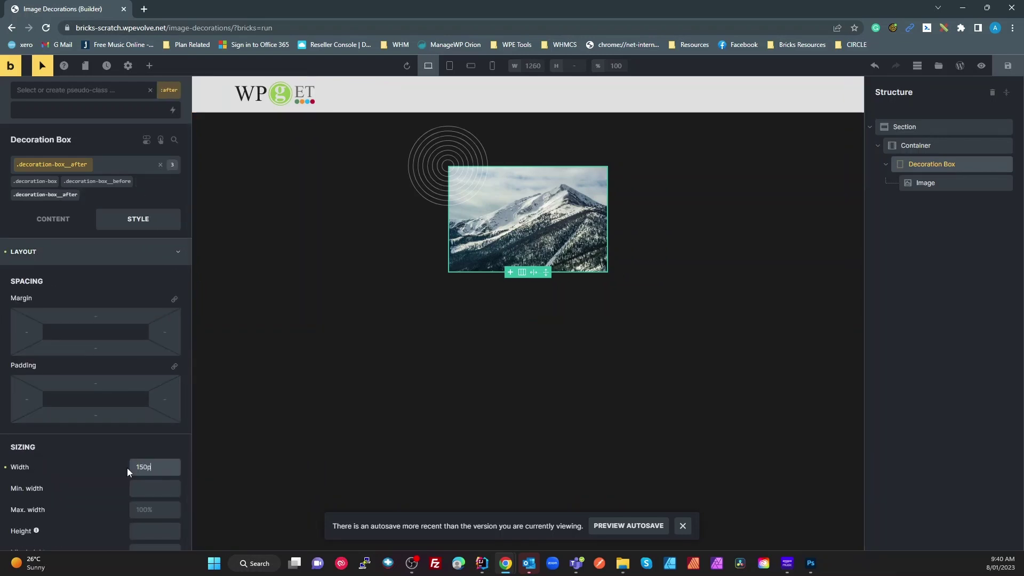
{"action": "type", "text": "150px"}
{"action": "scroll", "coordinate": [160, 458], "scroll_direction": "down", "scroll_amount": 2}
{"action": "left_click", "coordinate": [141, 426]}
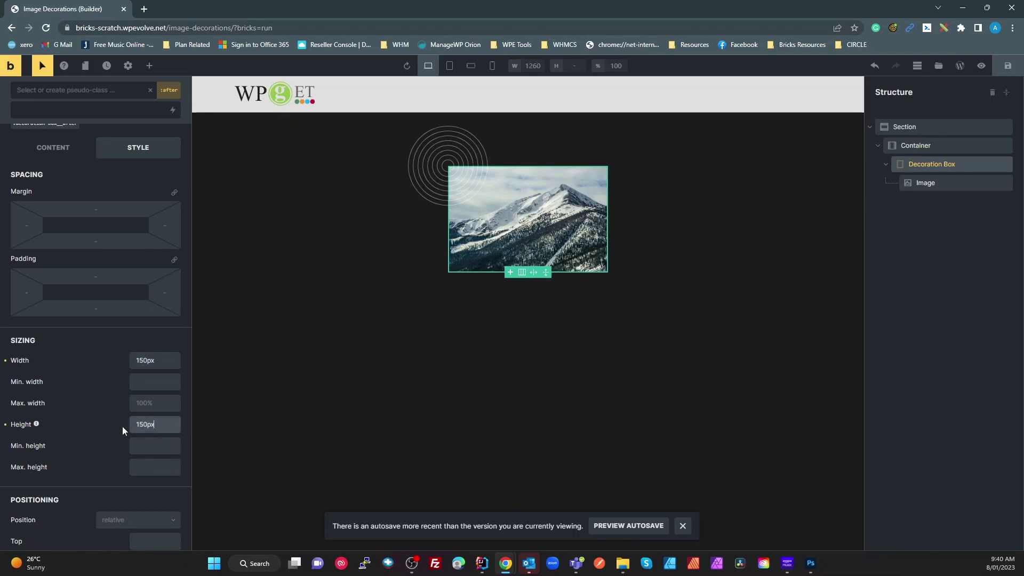
{"action": "scroll", "coordinate": [161, 447], "scroll_direction": "down", "scroll_amount": 2}
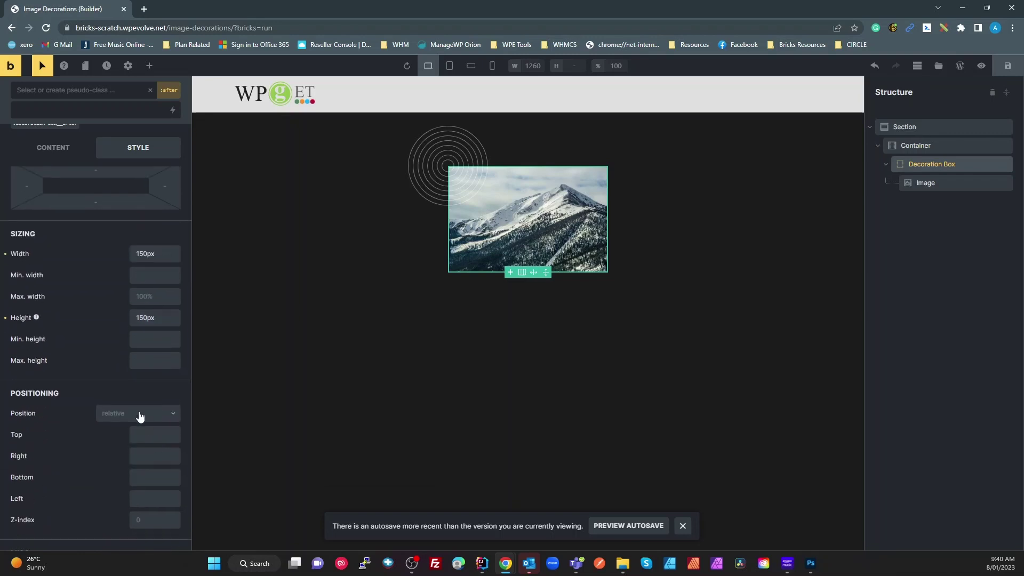
Step: Position the :after element absolutely with bottom and right offsets of -75px
{"action": "left_click", "coordinate": [140, 414]}
{"action": "left_click", "coordinate": [142, 464]}
{"action": "scroll", "coordinate": [147, 457], "scroll_direction": "down", "scroll_amount": 2}
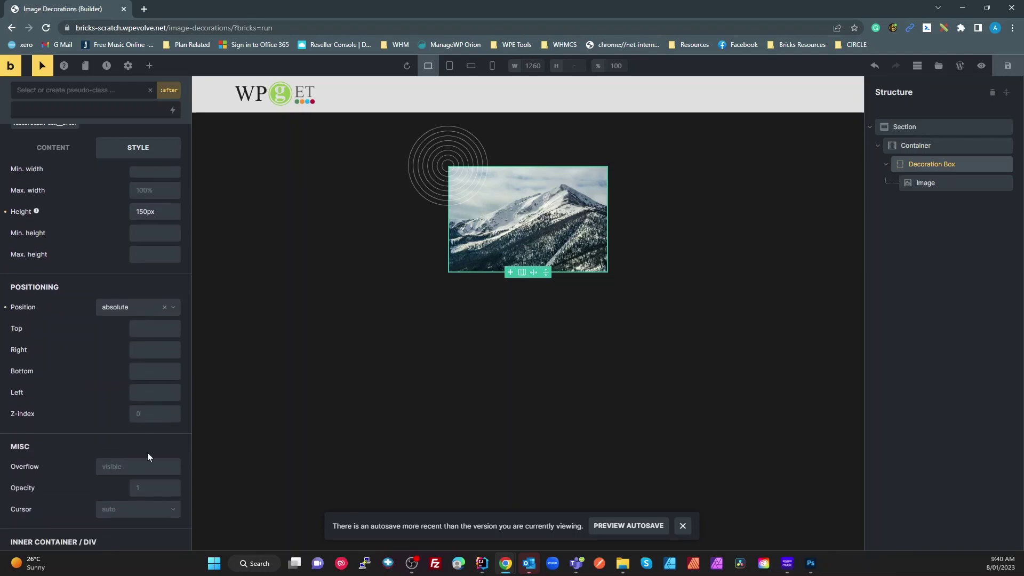
{"action": "left_click", "coordinate": [136, 329]}
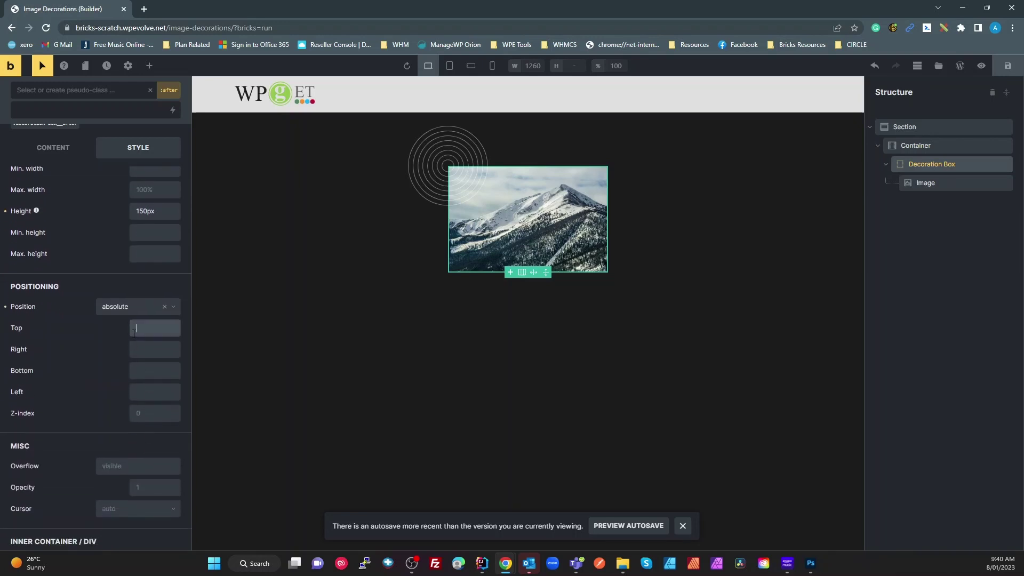
{"action": "left_click", "coordinate": [143, 372]}
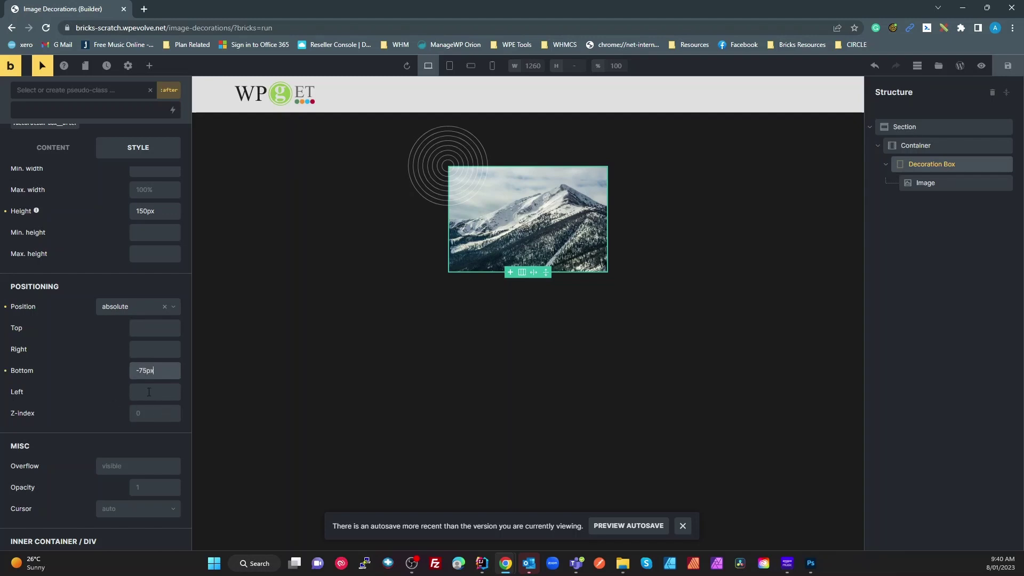
{"action": "left_click", "coordinate": [148, 395]}
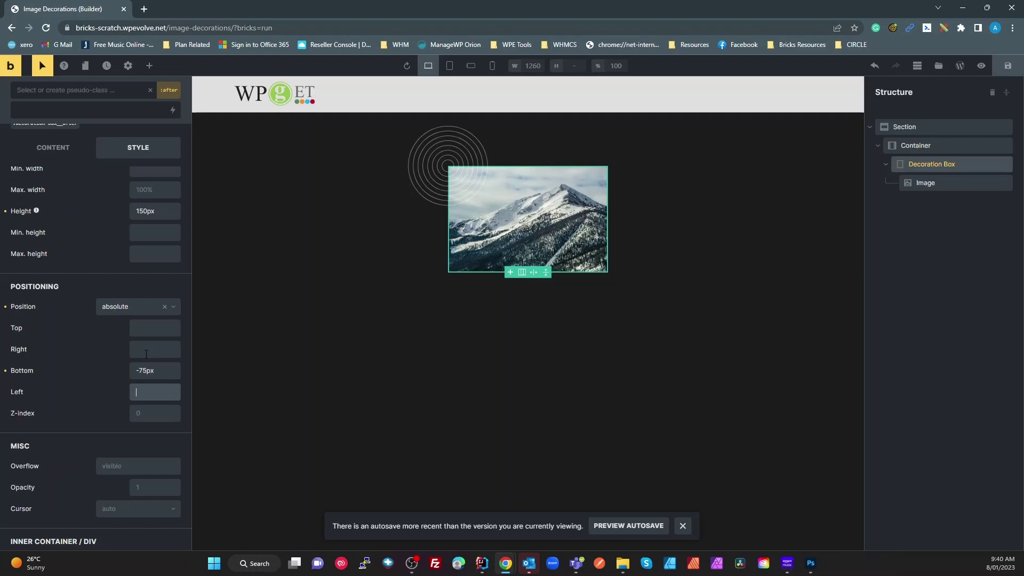
{"action": "left_click", "coordinate": [146, 352]}
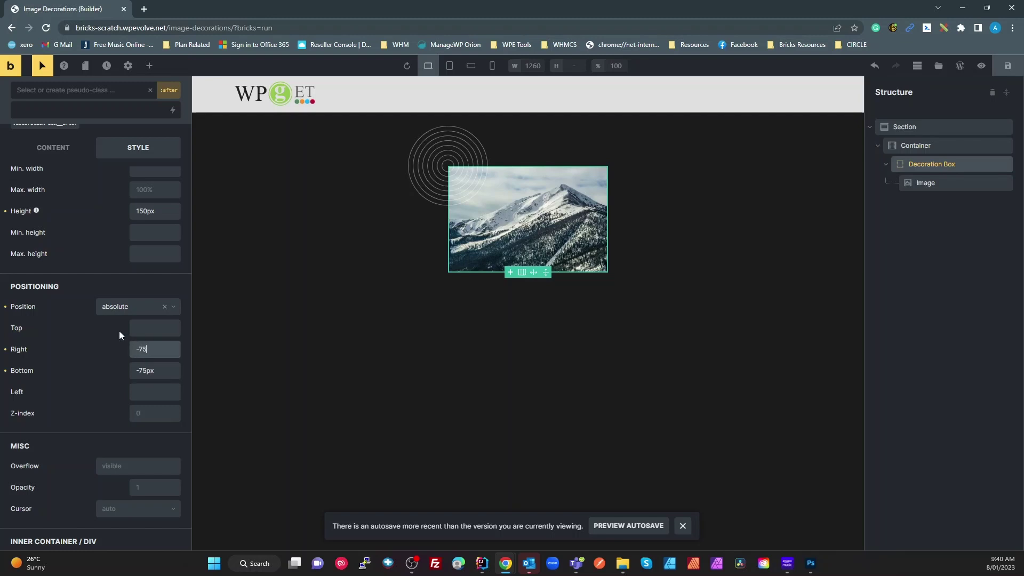
Step: Set circles.svg from the media library as the :after element's background image
{"action": "scroll", "coordinate": [81, 263], "scroll_direction": "up", "scroll_amount": 3}
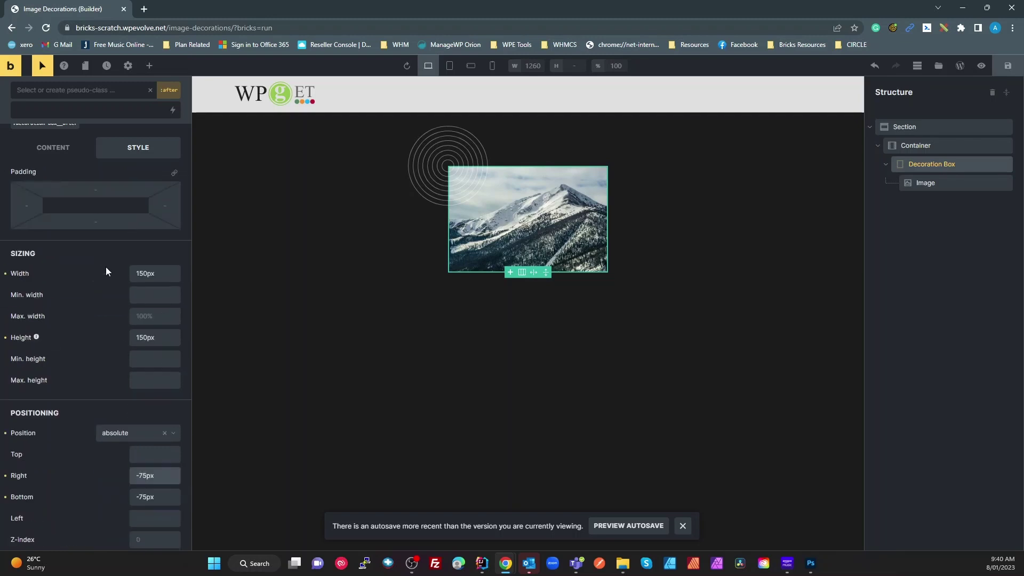
{"action": "scroll", "coordinate": [80, 256], "scroll_direction": "up", "scroll_amount": 2}
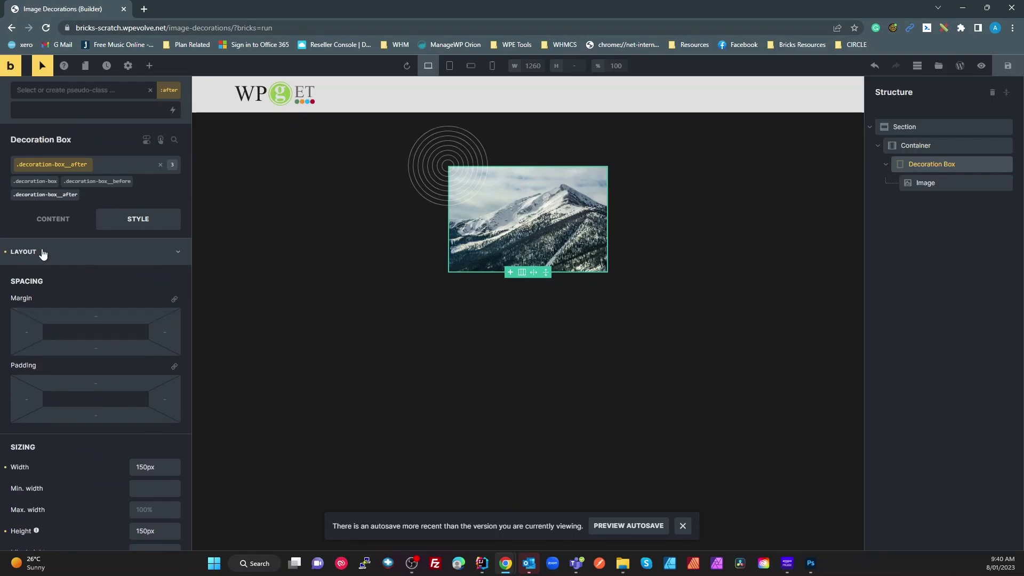
{"action": "left_click", "coordinate": [43, 254]}
{"action": "left_click", "coordinate": [37, 306]}
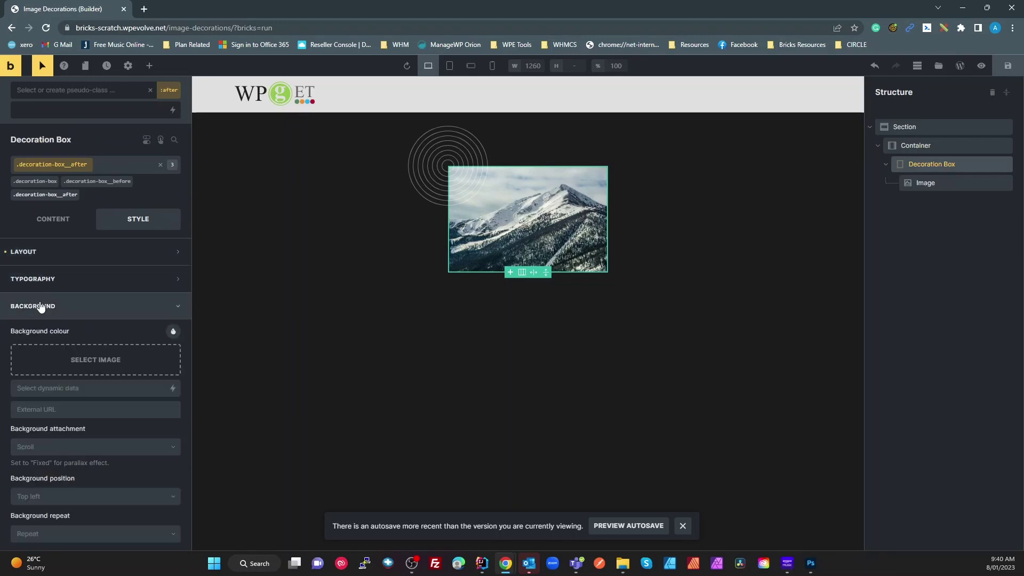
{"action": "left_click", "coordinate": [86, 357]}
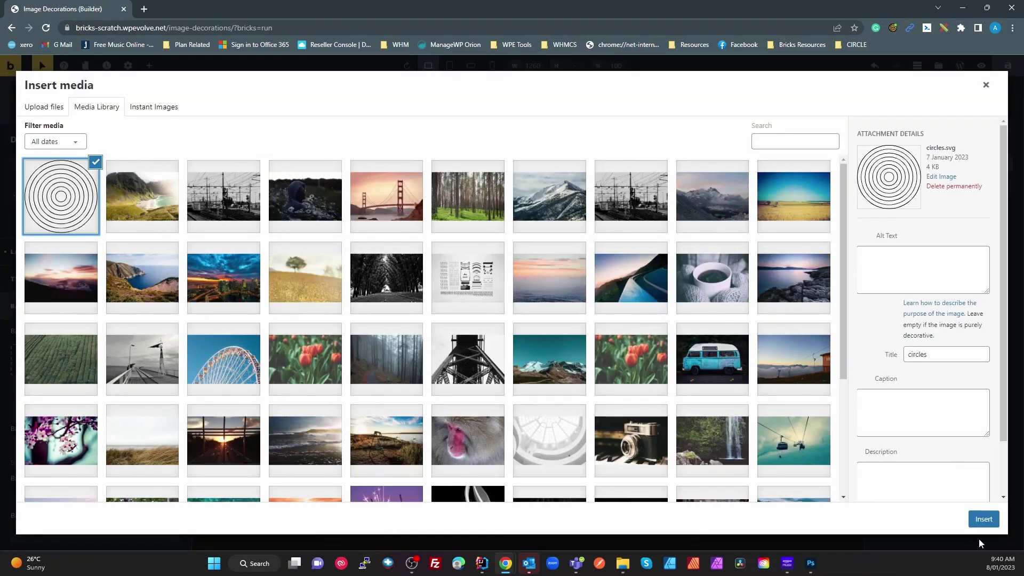
{"action": "left_click", "coordinate": [983, 519]}
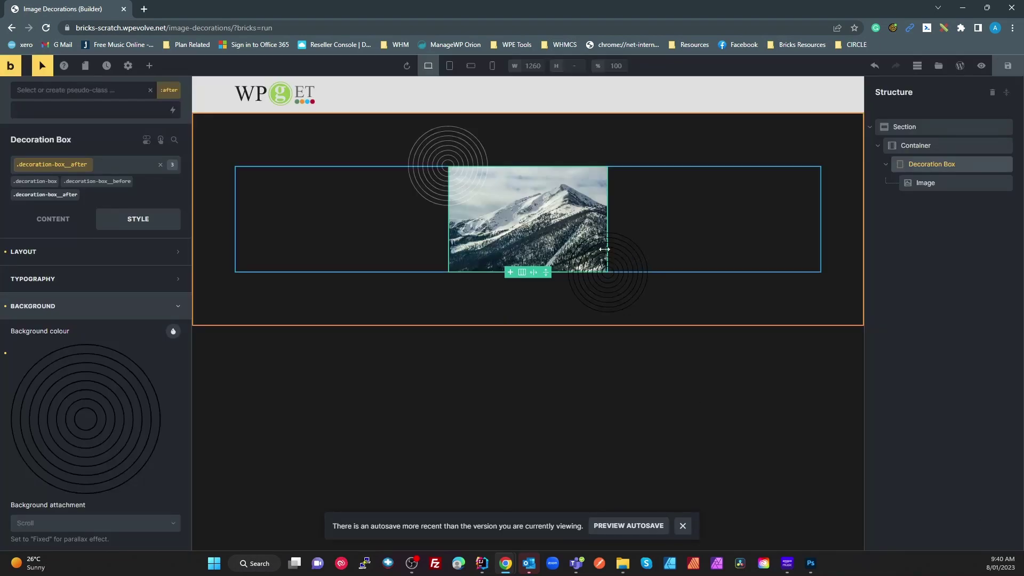
Step: Apply a CSS filter to the :after circles with Invert at 100
{"action": "left_click", "coordinate": [78, 310]}
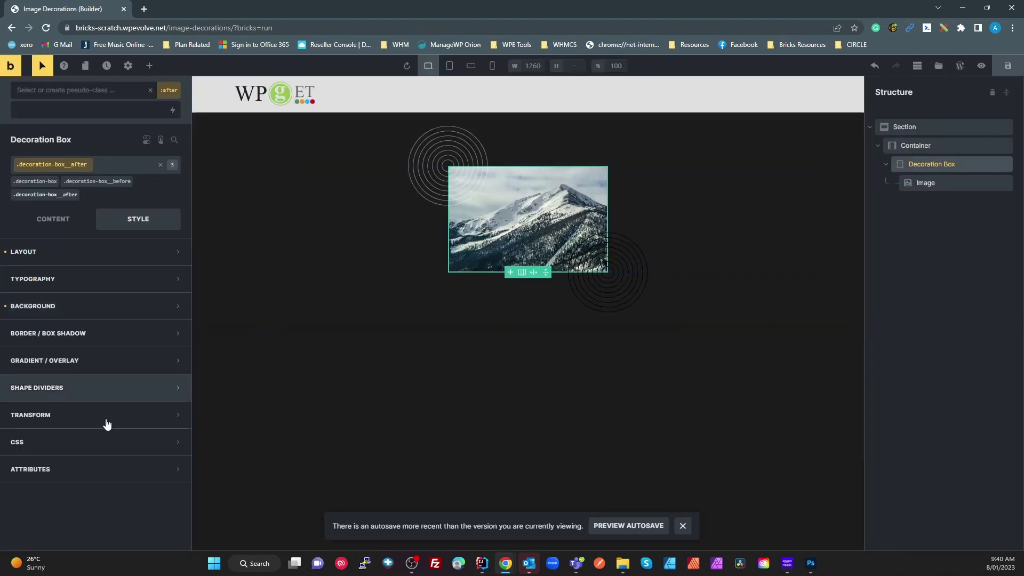
{"action": "left_click", "coordinate": [80, 444]}
{"action": "left_click", "coordinate": [300, 455]}
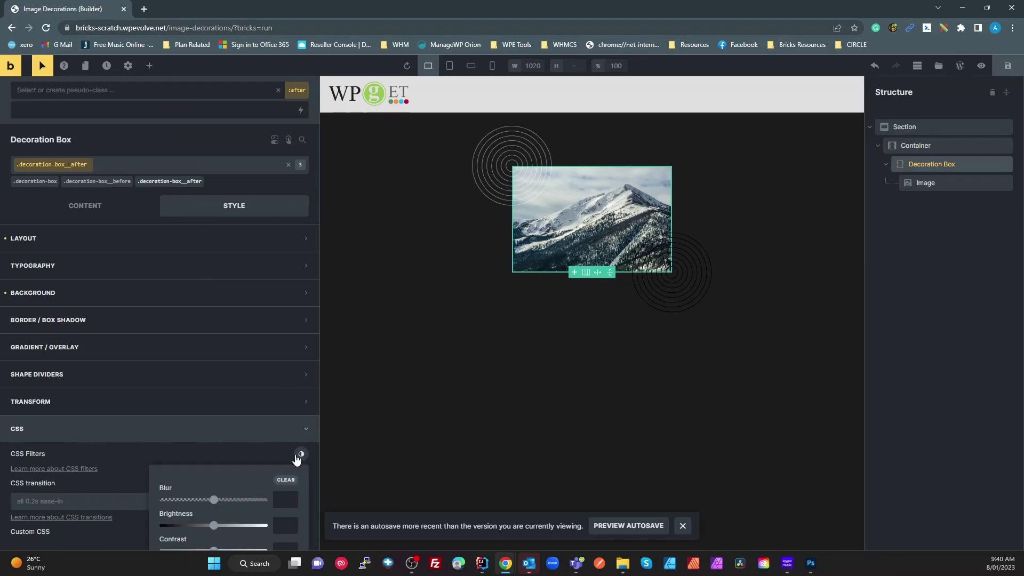
{"action": "scroll", "coordinate": [290, 447], "scroll_direction": "down", "scroll_amount": 3}
{"action": "left_click_drag", "start_coordinate": [215, 443], "coordinate": [284, 451]}
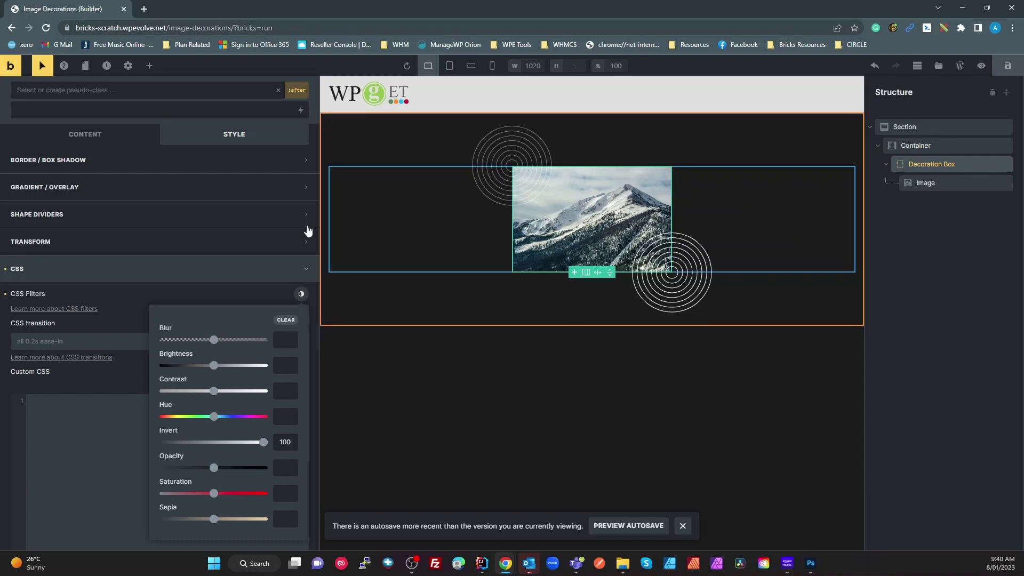
{"action": "left_click", "coordinate": [238, 253]}
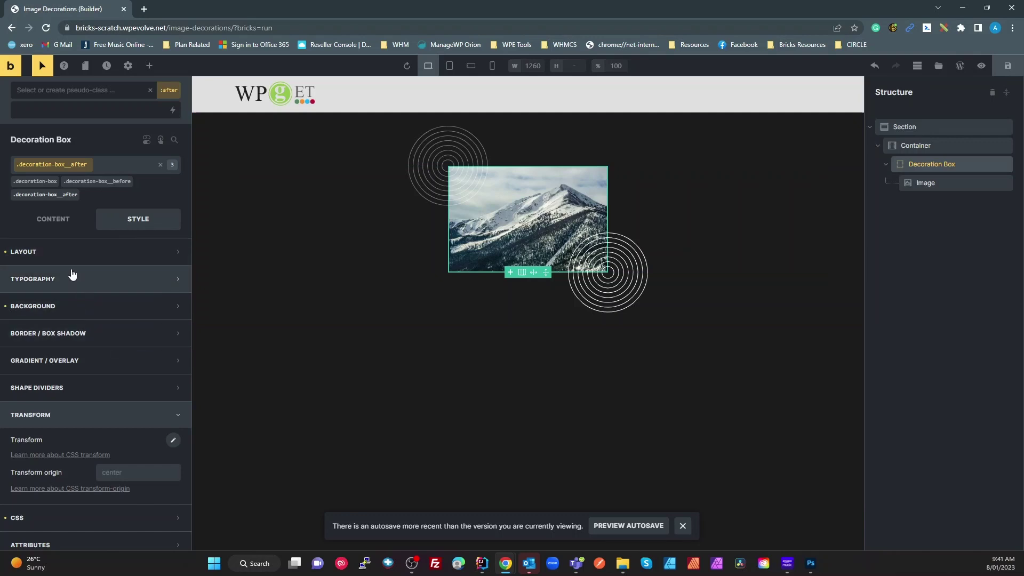
Step: Set the z-index of the decoration-box__after :after element to -1
{"action": "left_click", "coordinate": [69, 251]}
{"action": "scroll", "coordinate": [127, 356], "scroll_direction": "down", "scroll_amount": 4}
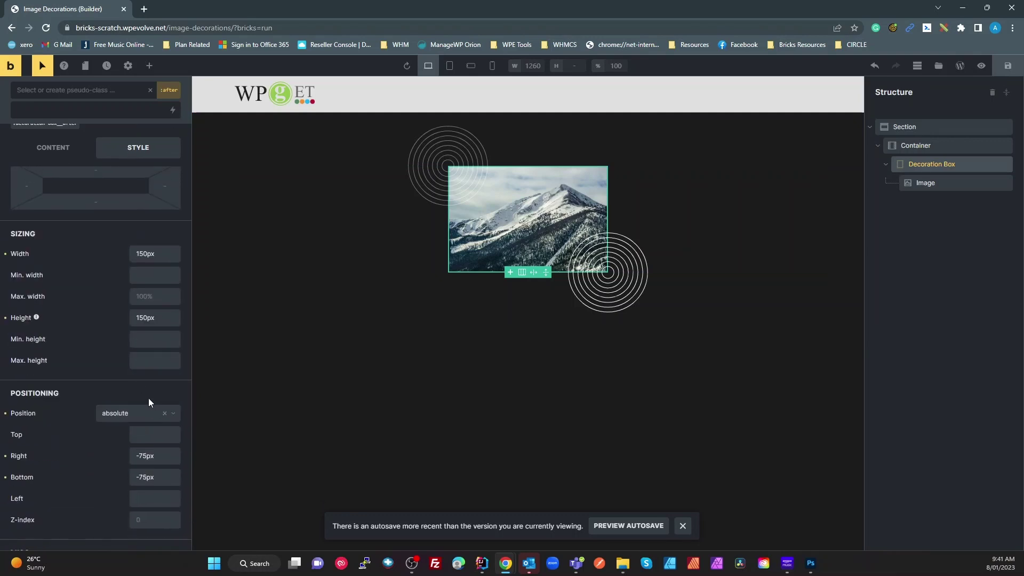
{"action": "scroll", "coordinate": [143, 378], "scroll_direction": "down", "scroll_amount": 2}
{"action": "left_click", "coordinate": [150, 413]}
{"action": "type", "text": "-1"}
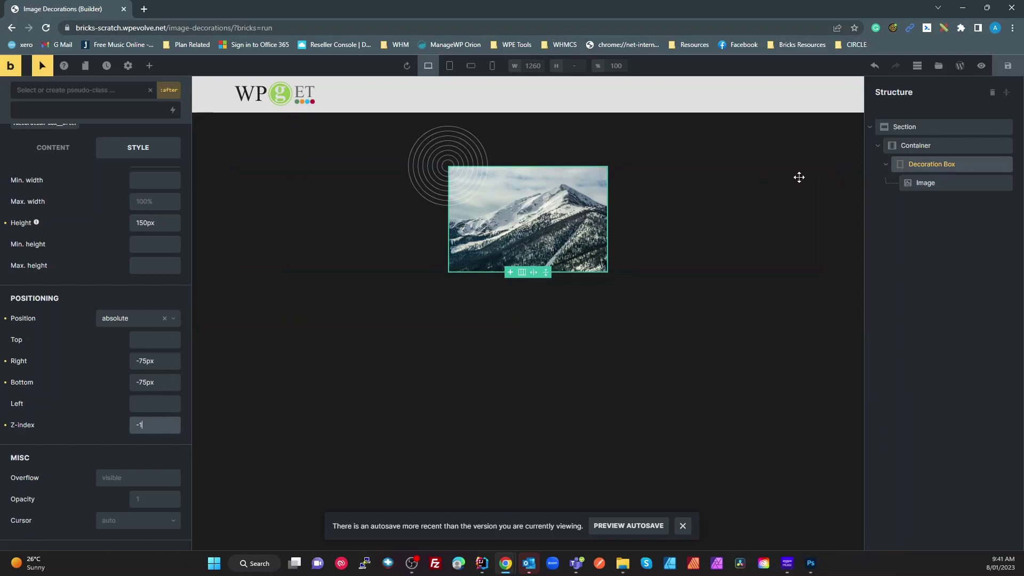
Step: Switch to the base decoration-box class and clear its :after pseudo-class selection
{"action": "scroll", "coordinate": [65, 191], "scroll_direction": "up", "scroll_amount": 5}
{"action": "left_click", "coordinate": [45, 181]}
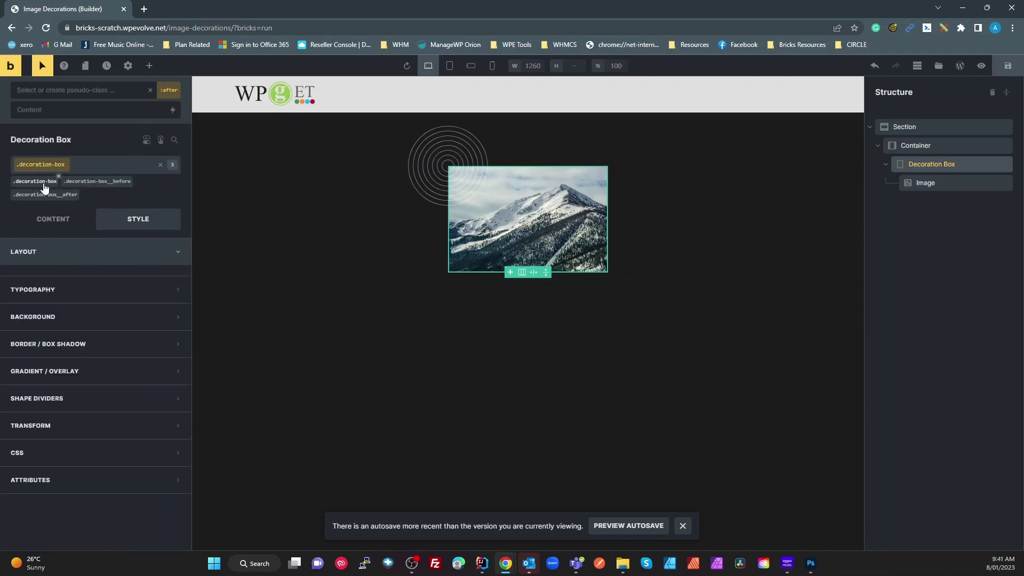
{"action": "left_click", "coordinate": [149, 89]}
{"action": "left_click", "coordinate": [47, 154]}
{"action": "left_click", "coordinate": [47, 153]}
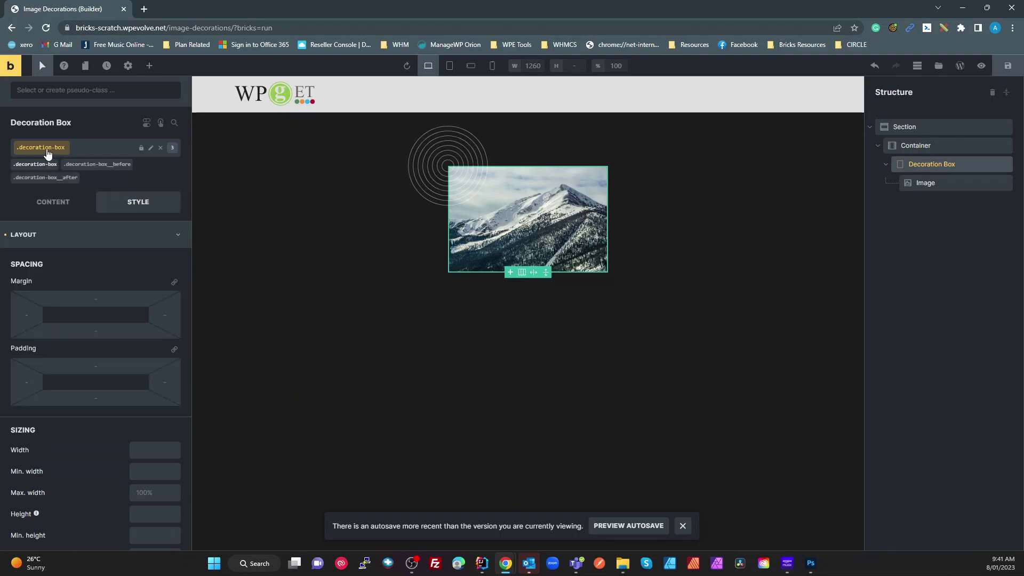
Step: Add custom CSS to the decoration-box class with a root rule that sets isolation: isolate
{"action": "left_click", "coordinate": [36, 234]}
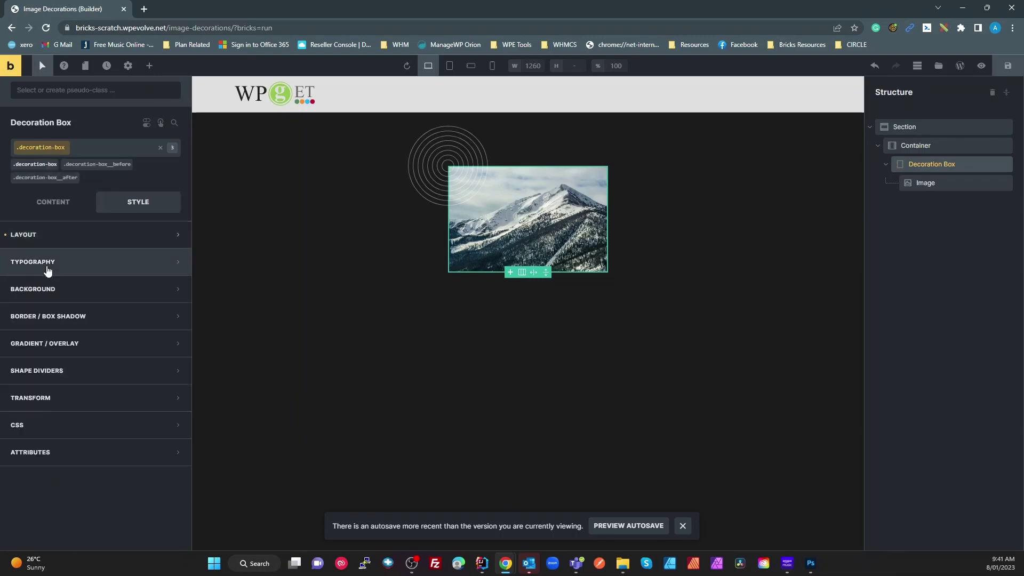
{"action": "left_click", "coordinate": [72, 428]}
{"action": "scroll", "coordinate": [101, 480], "scroll_direction": "down", "scroll_amount": 4}
{"action": "left_click", "coordinate": [87, 356]}
{"action": "type", "text": "ro"}
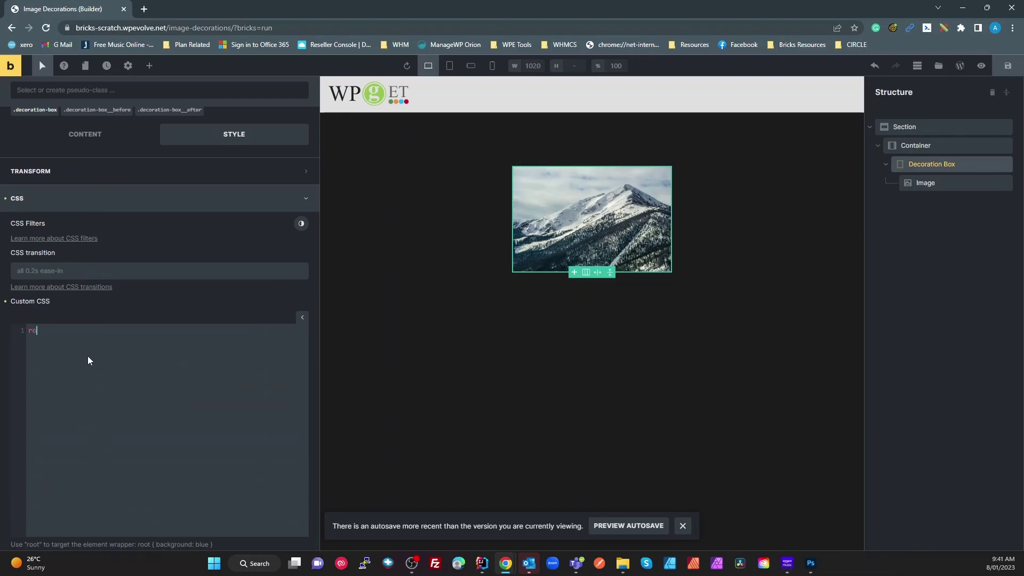
{"action": "type", "text": "ot{"}
{"action": "key", "text": "Return"}
{"action": "key", "text": "Return"}
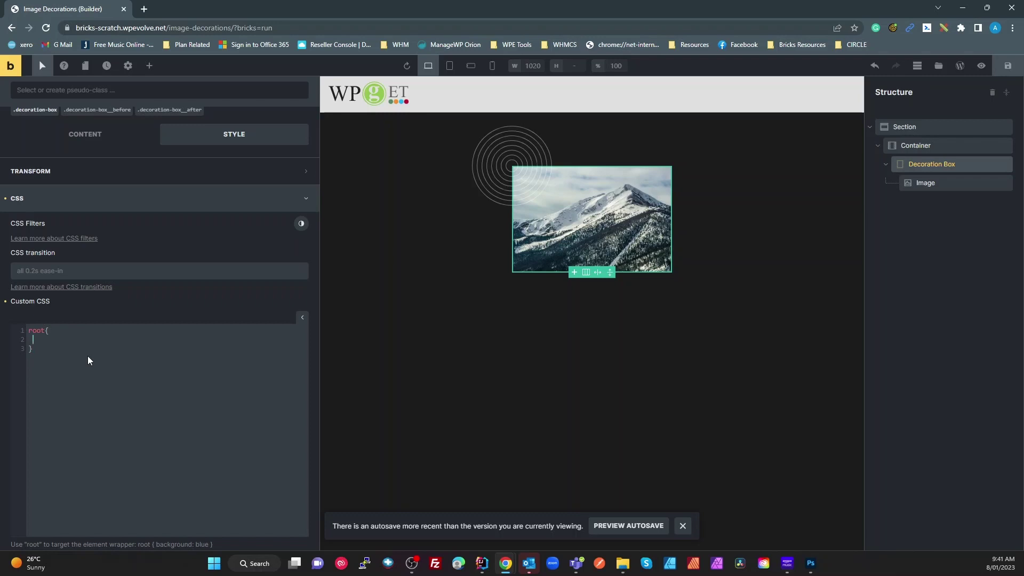
{"action": "type", "text": "isola"}
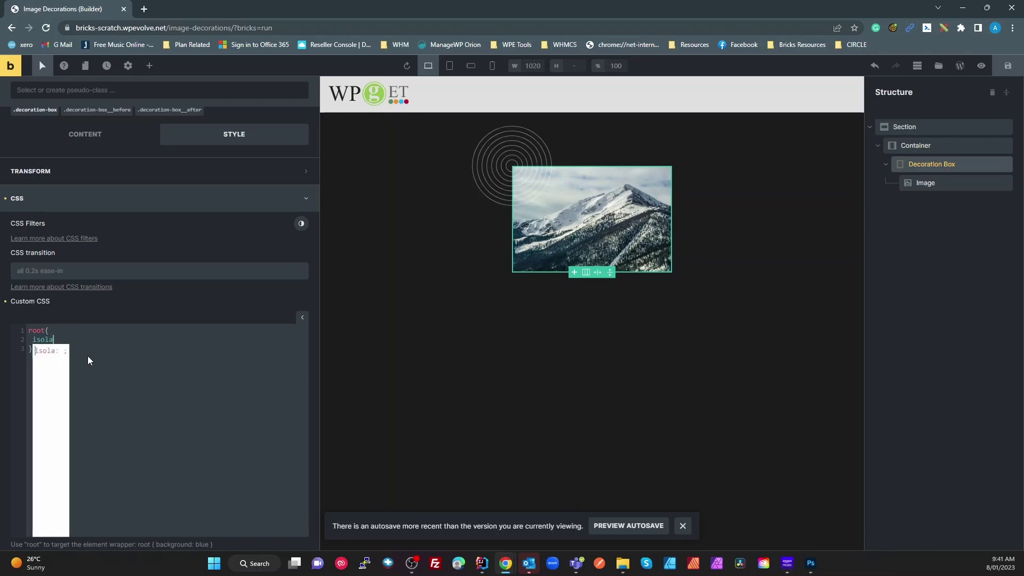
{"action": "type", "text": "tion: iso"}
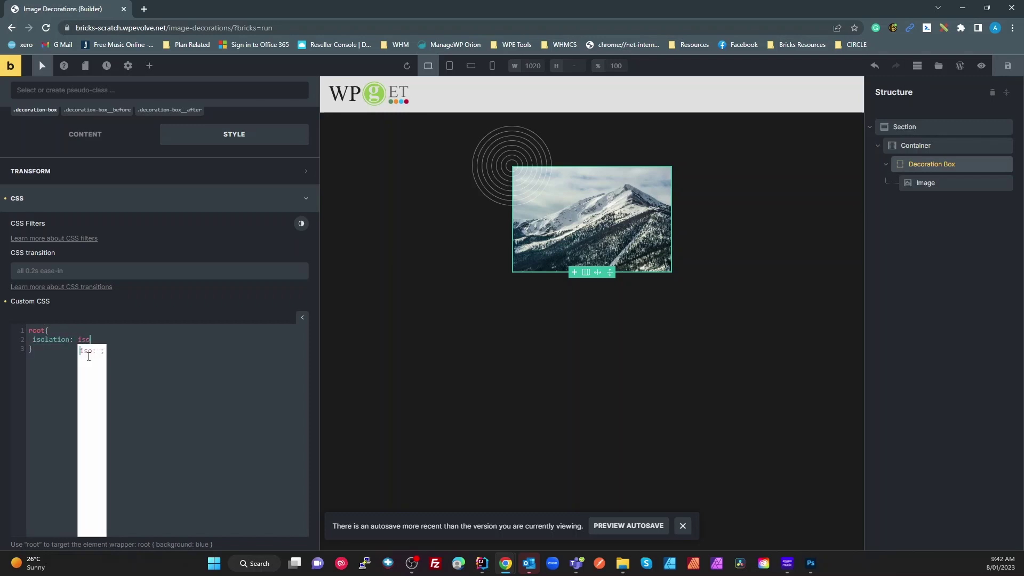
{"action": "type", "text": "late"}
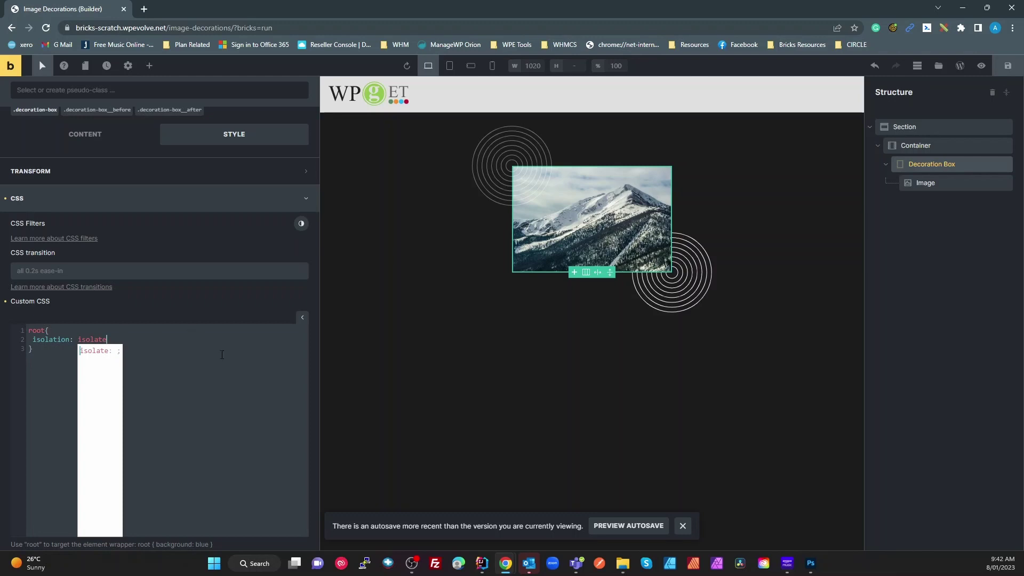
{"action": "left_click", "coordinate": [222, 354]}
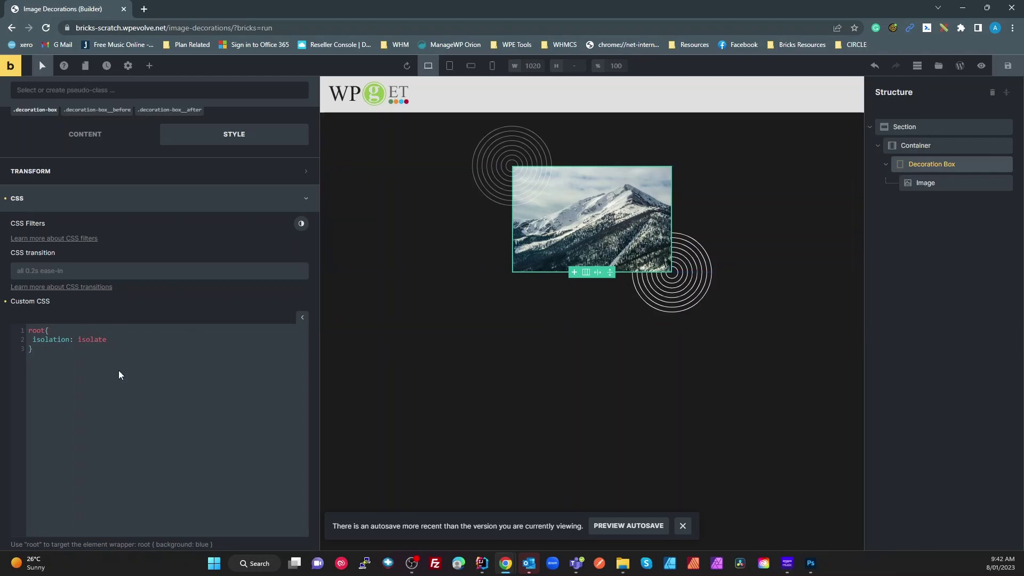
{"action": "scroll", "coordinate": [80, 171], "scroll_direction": "up", "scroll_amount": 2}
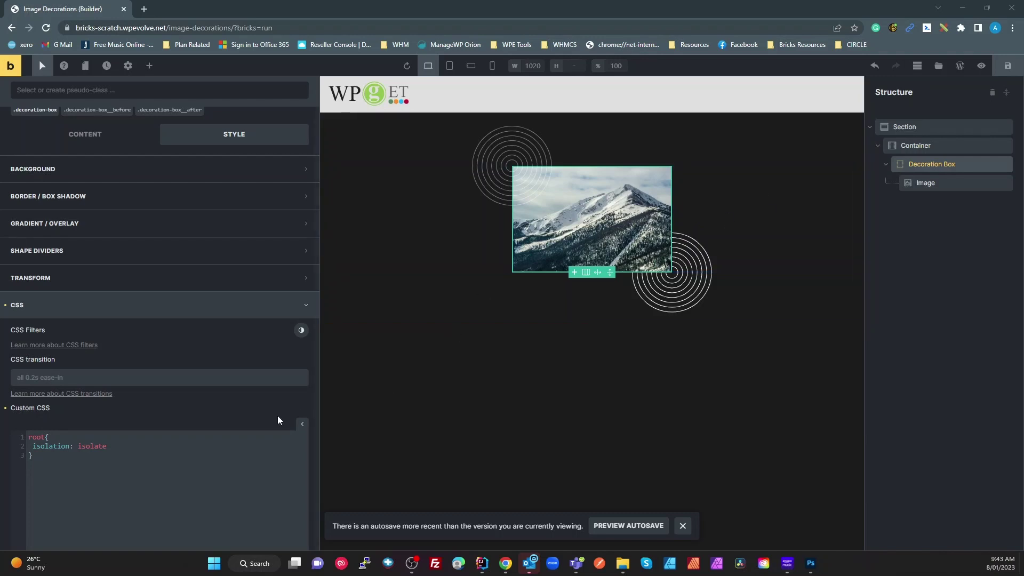
{"action": "left_click", "coordinate": [121, 443]}
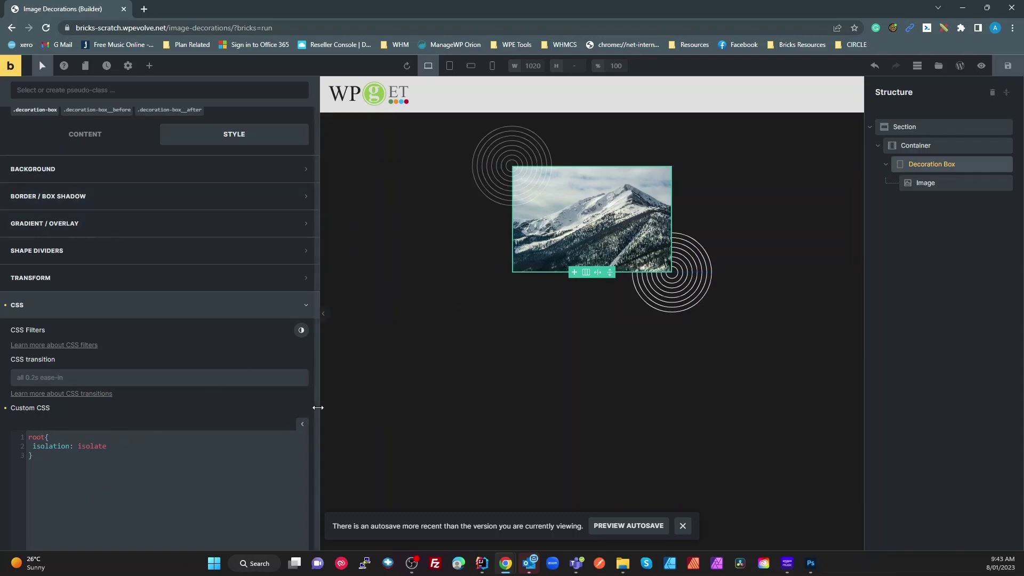
Step: Duplicate the whole section that contains the decorated mountain image
{"action": "left_click_drag", "start_coordinate": [318, 407], "coordinate": [282, 411]}
{"action": "right_click", "coordinate": [363, 144]}
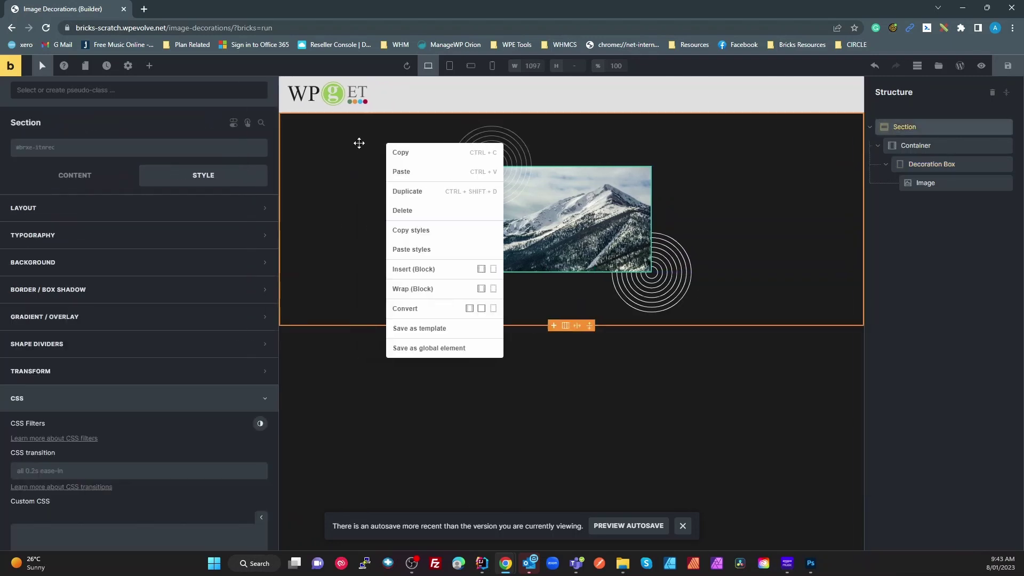
{"action": "left_click", "coordinate": [458, 191]}
Step: Replace the image in the duplicated section with the forest photo from the media library
{"action": "left_click", "coordinate": [568, 408]}
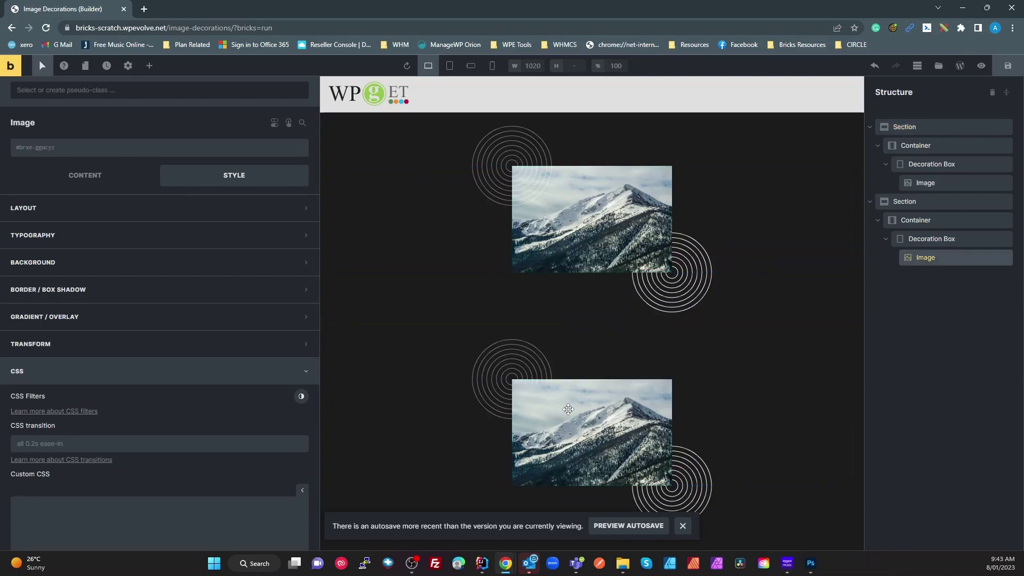
{"action": "left_click", "coordinate": [99, 179]}
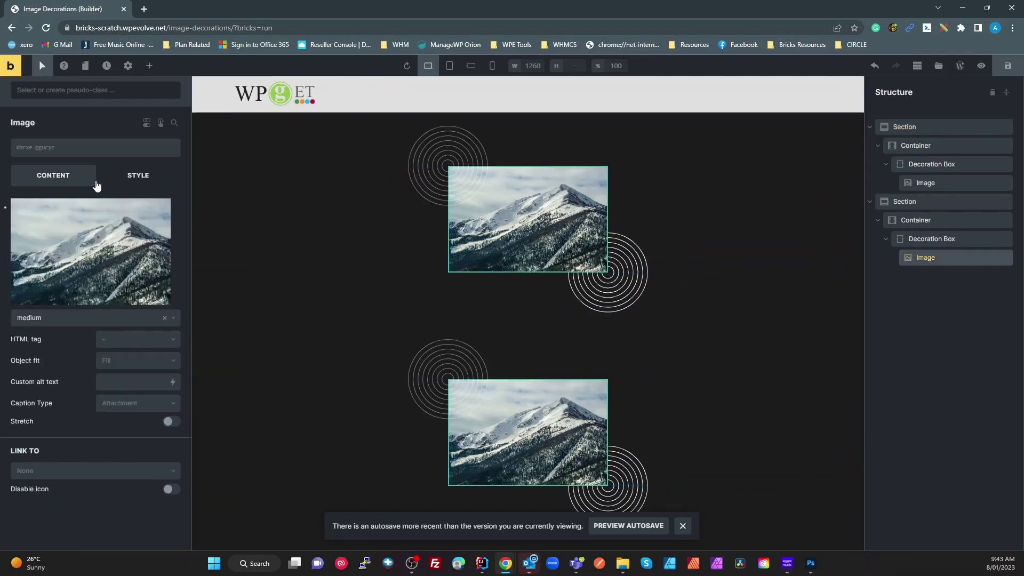
{"action": "left_click", "coordinate": [100, 246]}
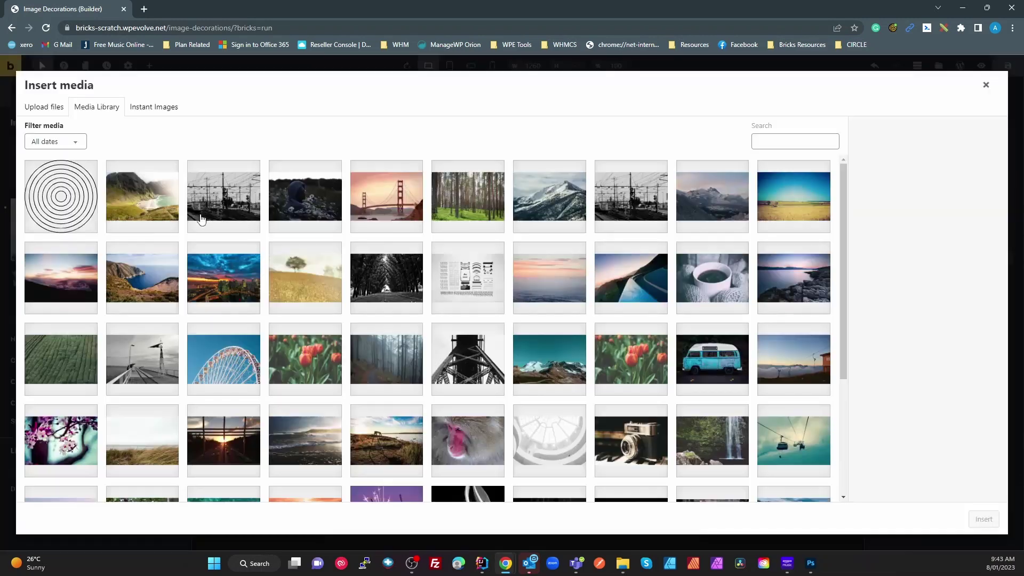
{"action": "left_click", "coordinate": [468, 198]}
{"action": "left_click", "coordinate": [984, 519]}
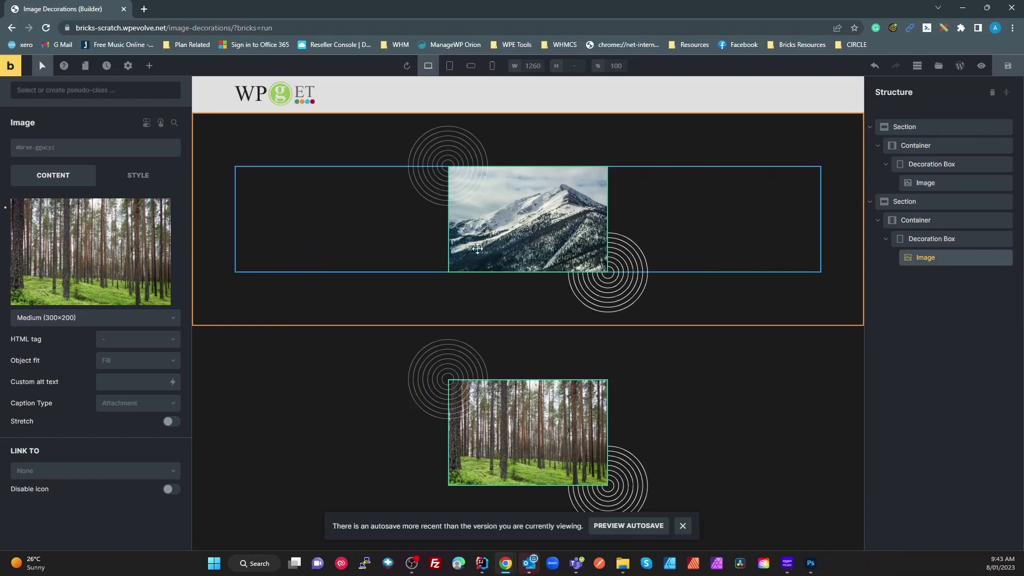
Step: Select the decoration box around the mountain image and activate the :after pseudo-class of its decoration-box__after class
{"action": "left_click", "coordinate": [608, 291]}
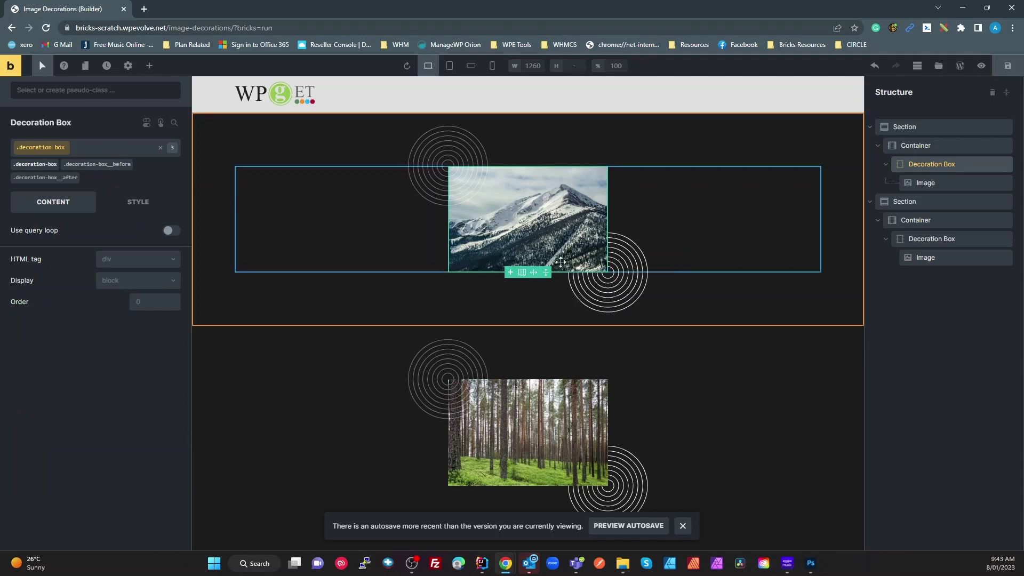
{"action": "left_click", "coordinate": [72, 178]}
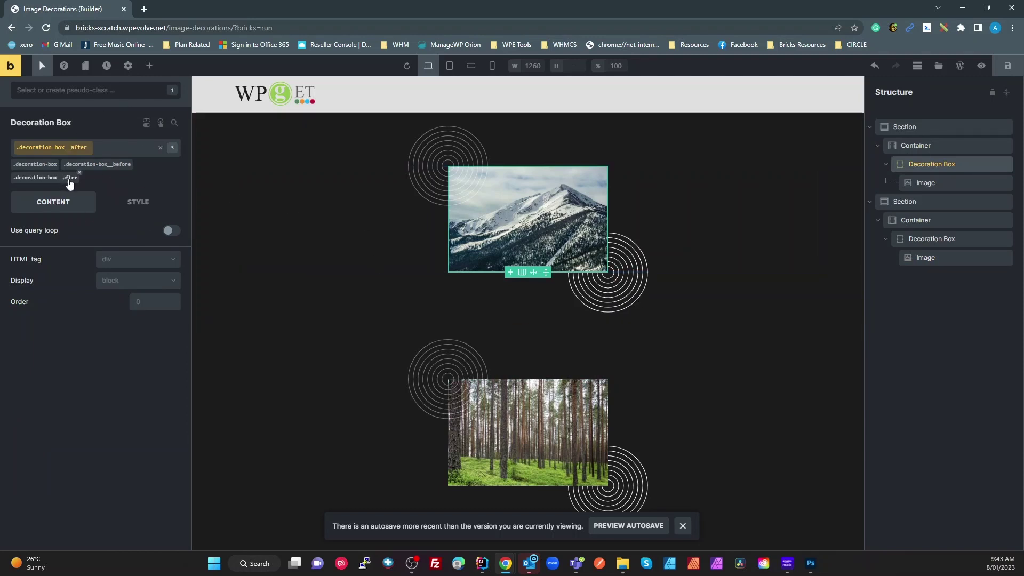
{"action": "left_click", "coordinate": [121, 93]}
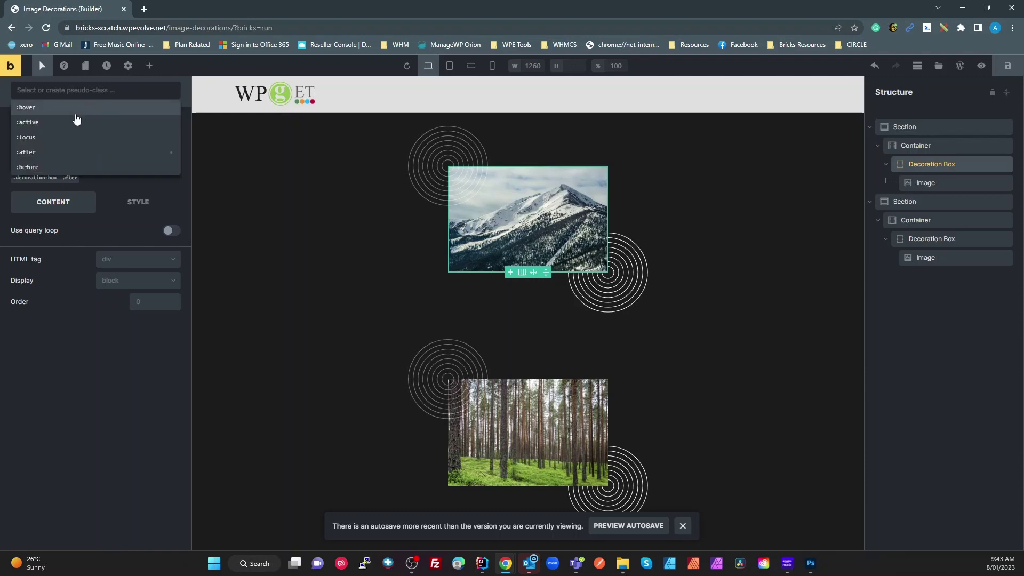
{"action": "left_click", "coordinate": [46, 156]}
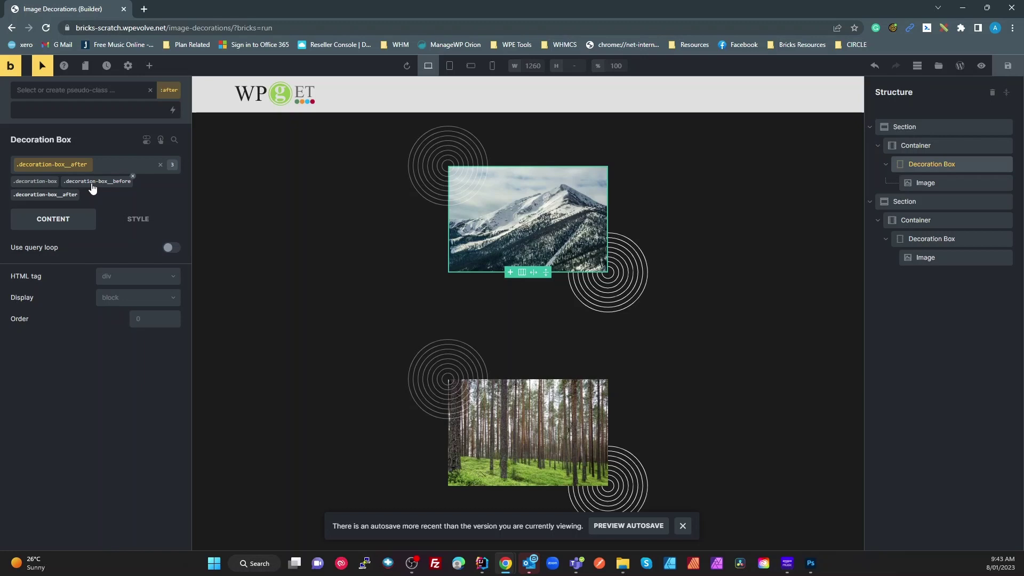
{"action": "key", "text": "ctrl+s"}
Step: Set the right and bottom position offsets of the decoration-box__after :after pseudo-element to -40px
{"action": "left_click", "coordinate": [137, 220]}
{"action": "scroll", "coordinate": [134, 336], "scroll_direction": "down", "scroll_amount": 3}
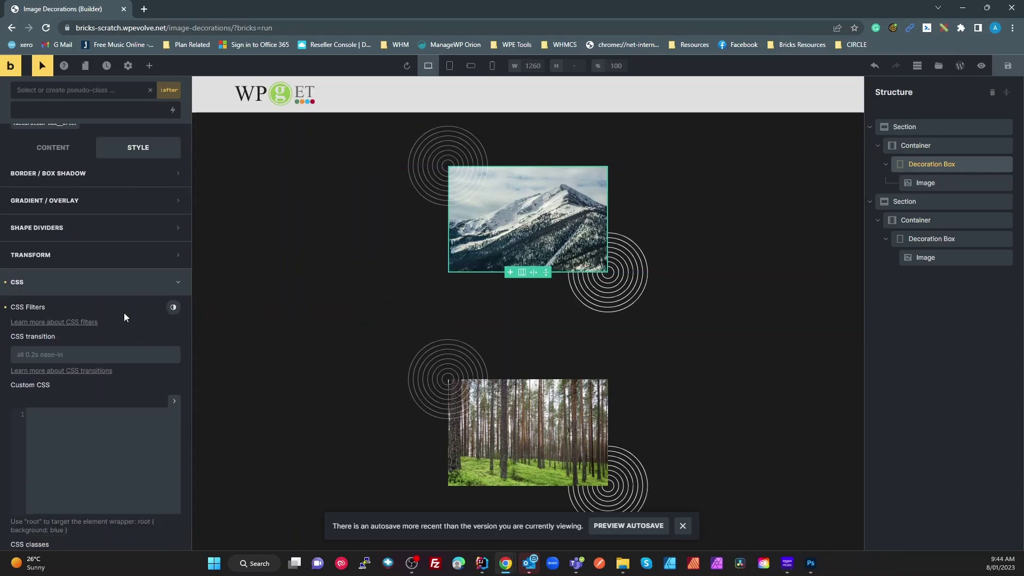
{"action": "scroll", "coordinate": [120, 298], "scroll_direction": "up", "scroll_amount": 3}
{"action": "left_click", "coordinate": [57, 256]}
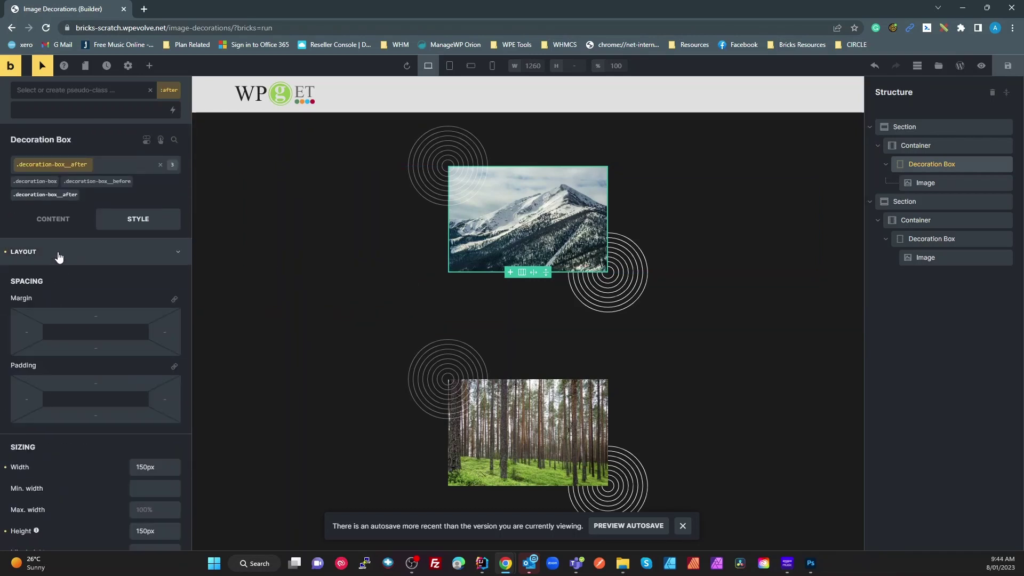
{"action": "scroll", "coordinate": [178, 356], "scroll_direction": "down", "scroll_amount": 5}
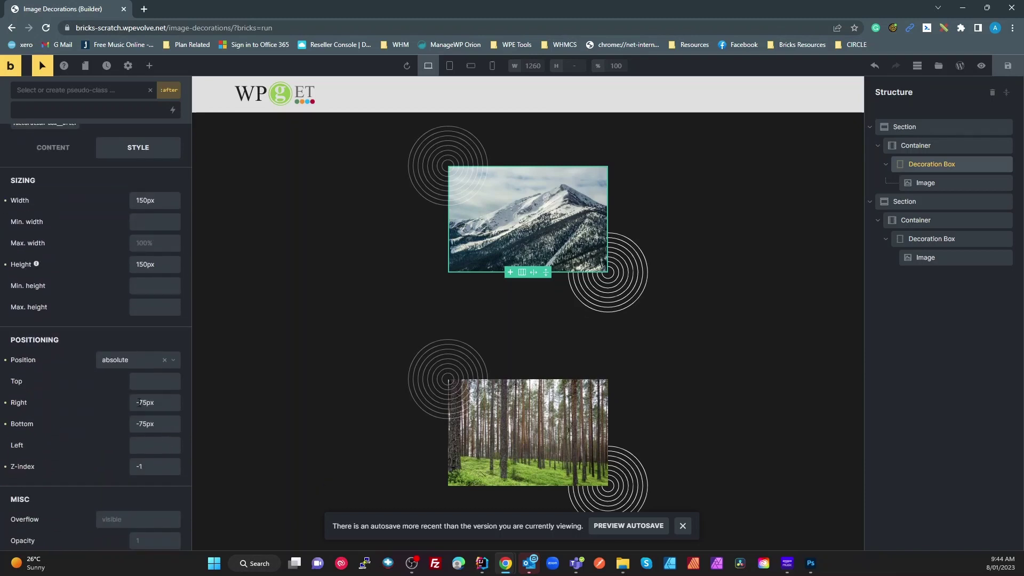
{"action": "left_click_drag", "start_coordinate": [146, 403], "coordinate": [140, 404]}
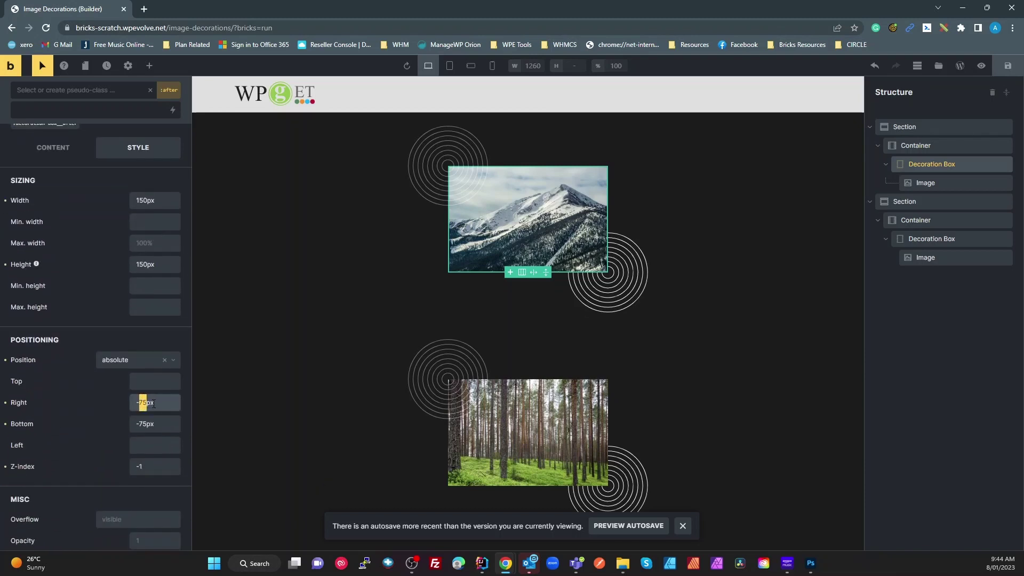
{"action": "type", "text": "40"}
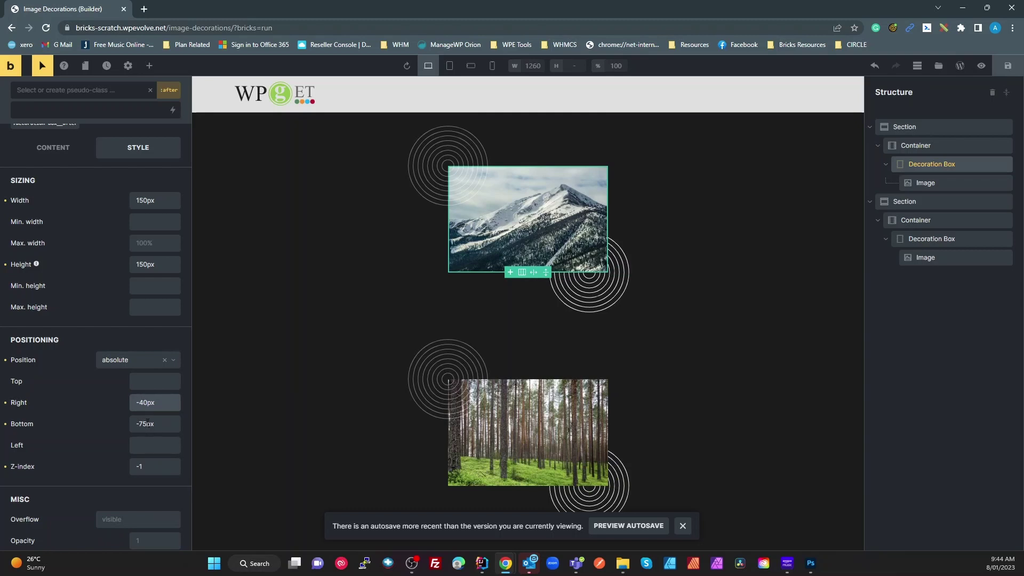
{"action": "left_click_drag", "start_coordinate": [146, 424], "coordinate": [142, 423]}
{"action": "type", "text": "40"}
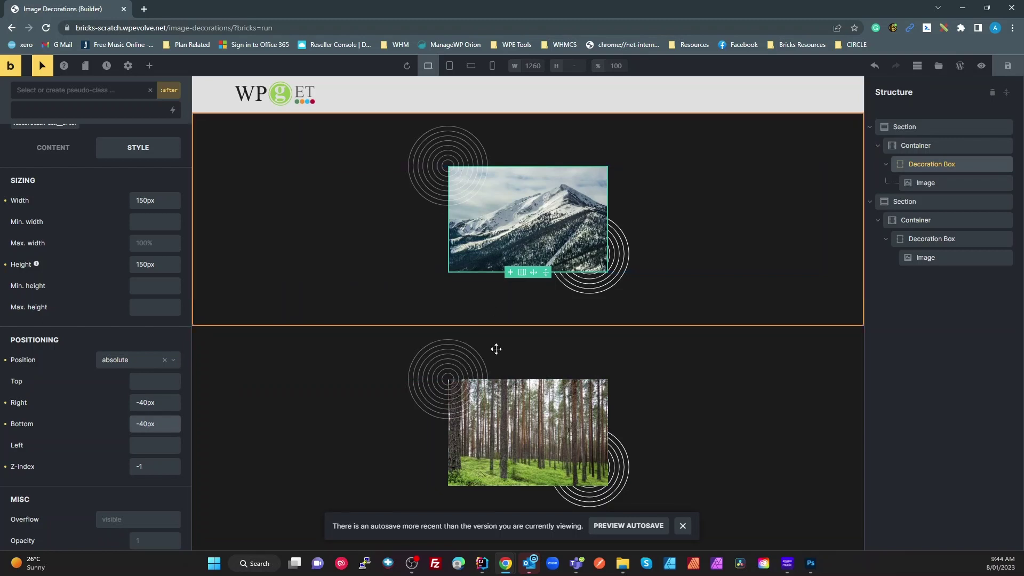
Step: Add a new section below the forest section and place a Rich Text element in its container
{"action": "scroll", "coordinate": [100, 166], "scroll_direction": "up", "scroll_amount": 5}
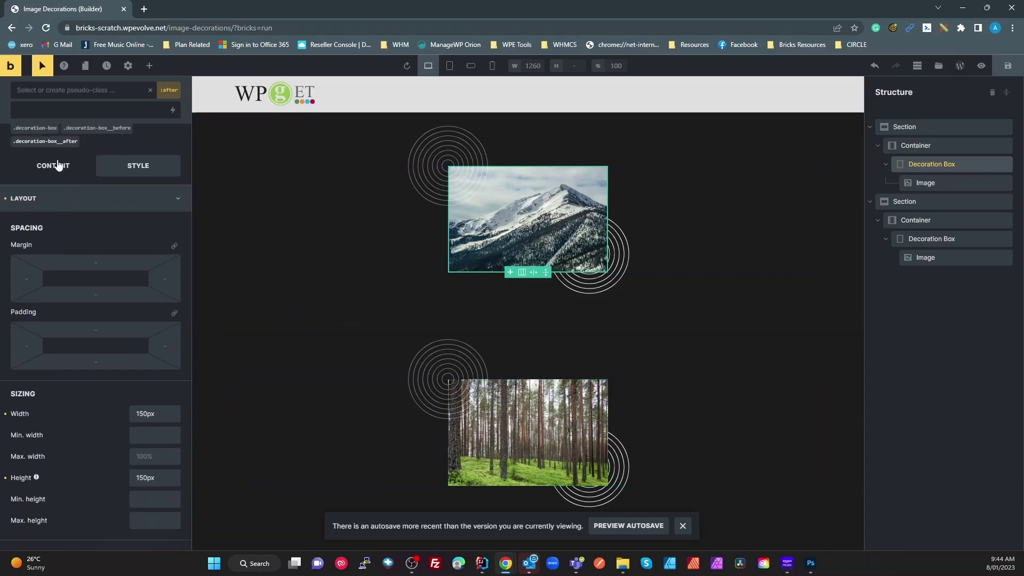
{"action": "scroll", "coordinate": [56, 151], "scroll_direction": "up", "scroll_amount": 1}
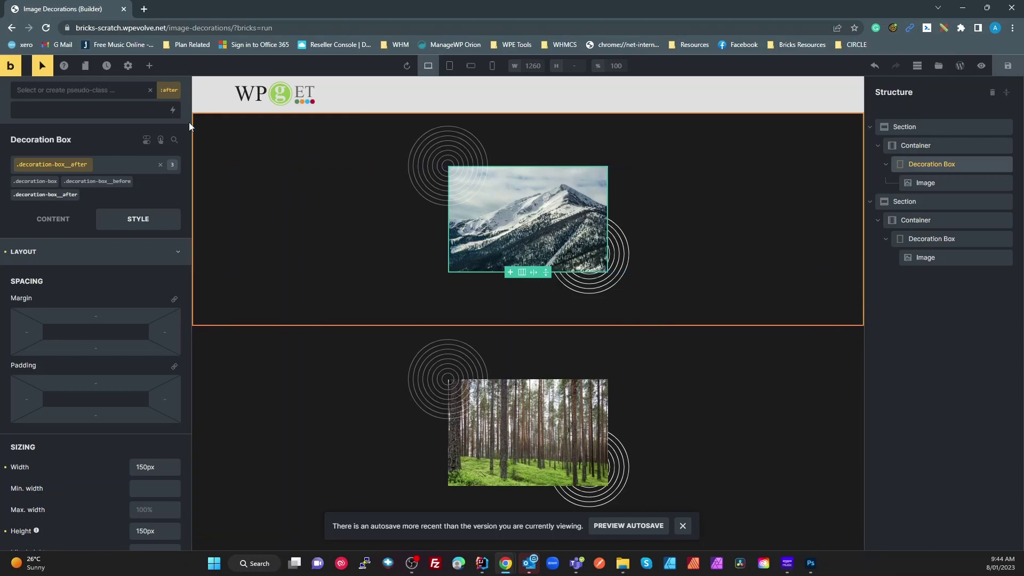
{"action": "left_click", "coordinate": [150, 65]}
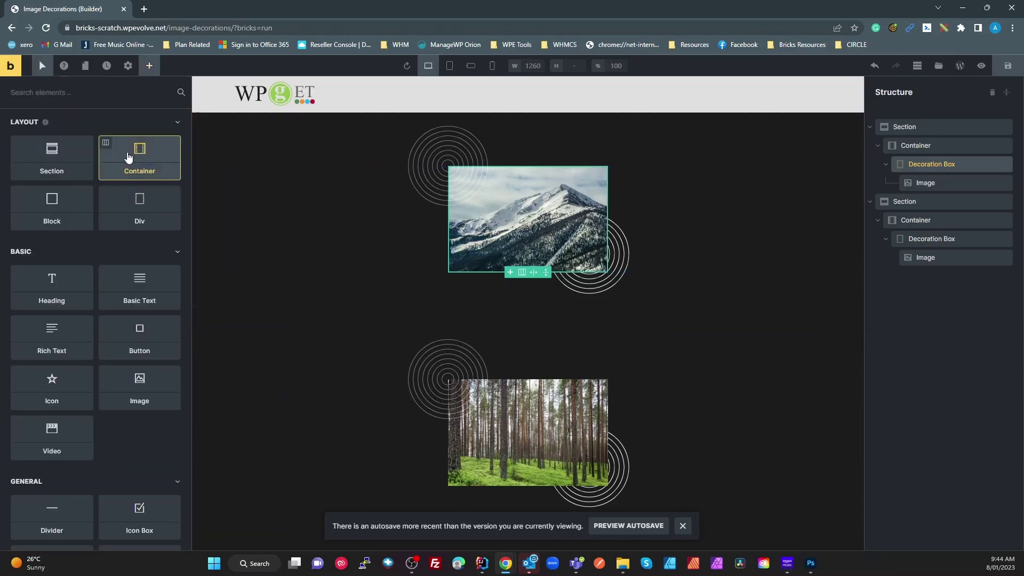
{"action": "left_click", "coordinate": [49, 160]}
{"action": "scroll", "coordinate": [481, 279], "scroll_direction": "down", "scroll_amount": 3}
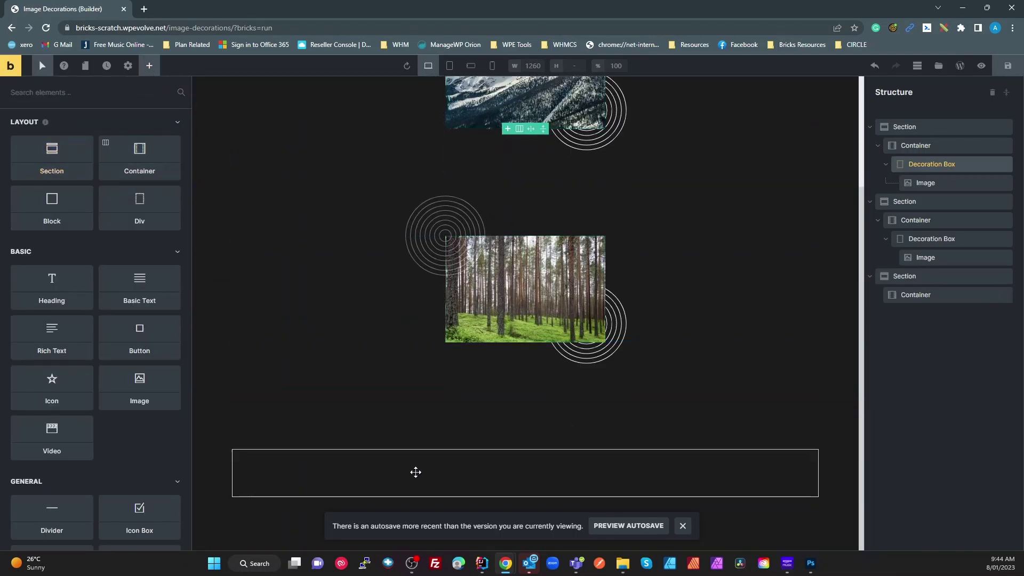
{"action": "left_click", "coordinate": [413, 471]}
{"action": "left_click", "coordinate": [151, 66]}
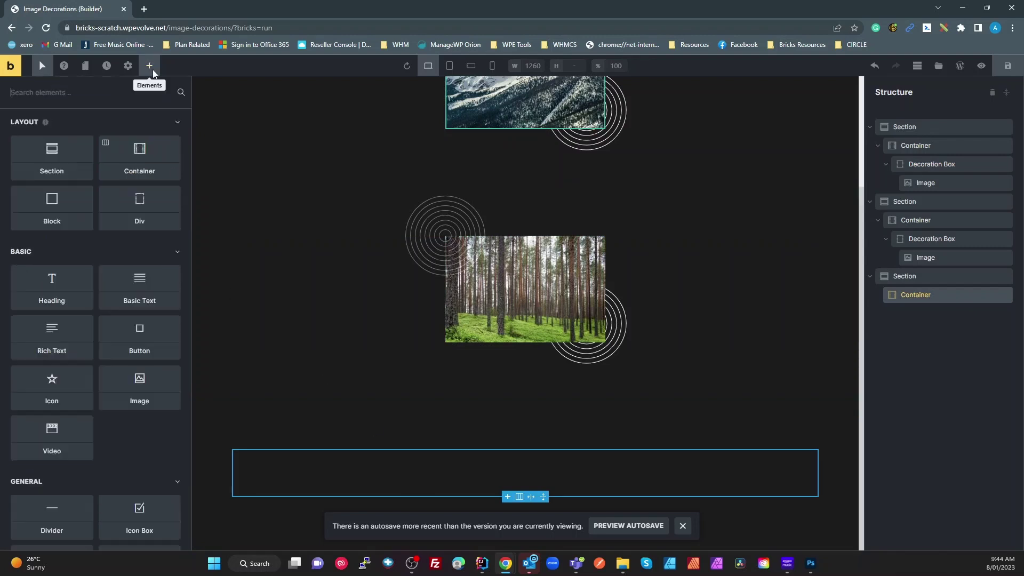
{"action": "left_click_drag", "start_coordinate": [54, 341], "coordinate": [267, 475]}
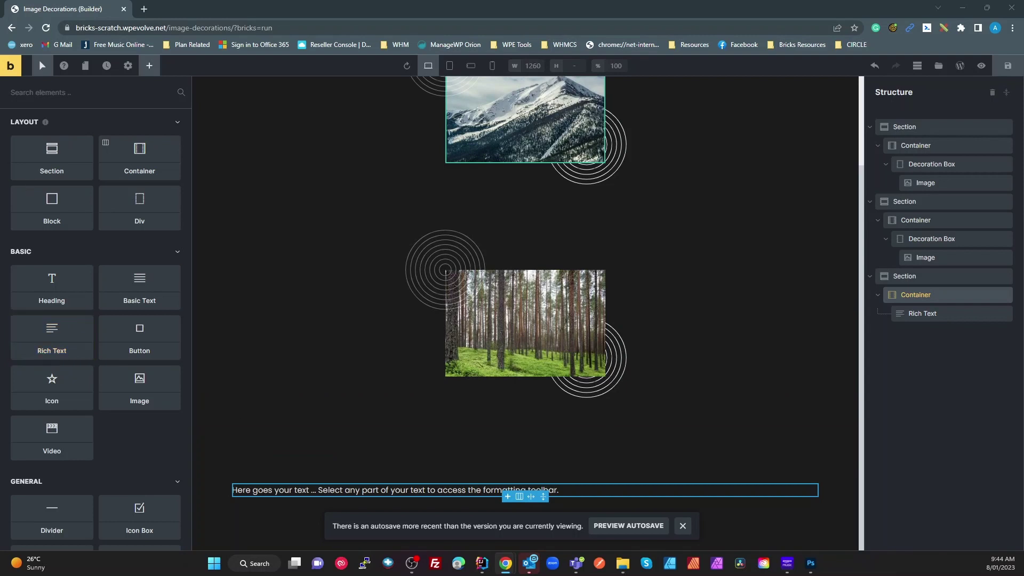
Step: Switch to the Bob Ross Lipsum page, copy the first two paragraphs of Happy Text, and return to the Bricks builder
{"action": "key", "text": "alt+Tab"}
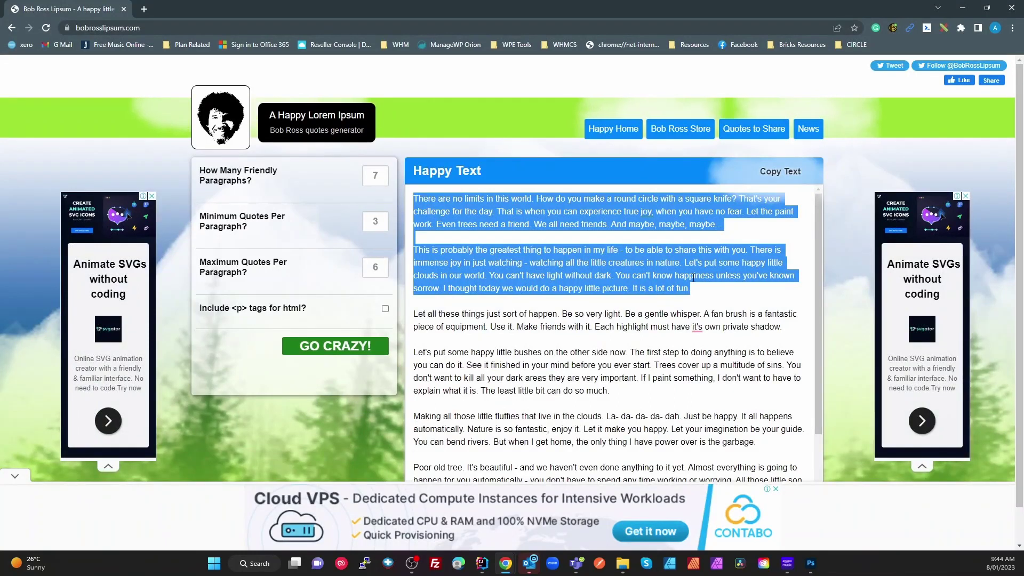
{"action": "left_click", "coordinate": [699, 290]}
{"action": "left_click_drag", "start_coordinate": [700, 290], "coordinate": [398, 199]}
{"action": "key", "text": "ctrl+c"}
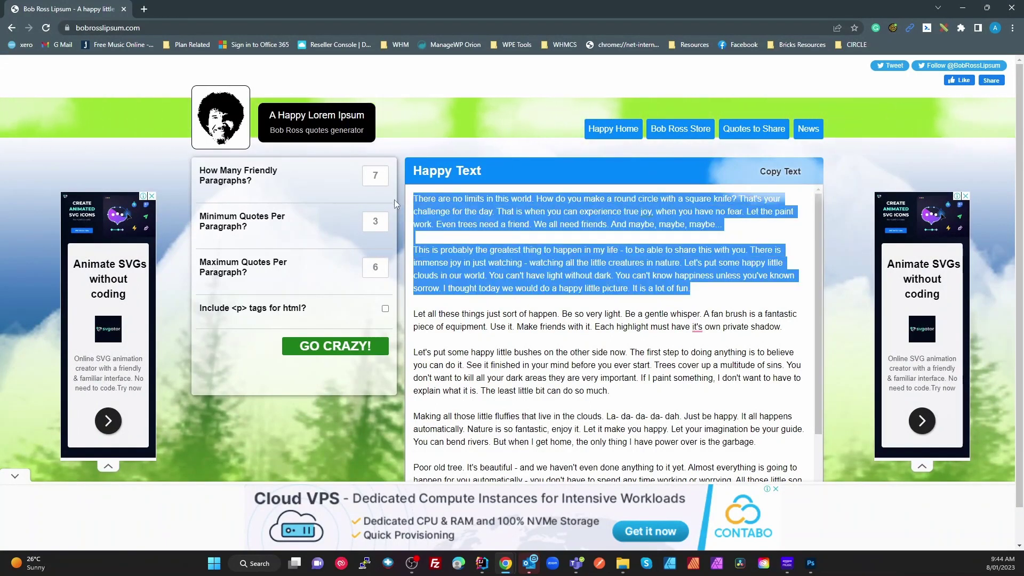
{"action": "key", "text": "alt+Tab"}
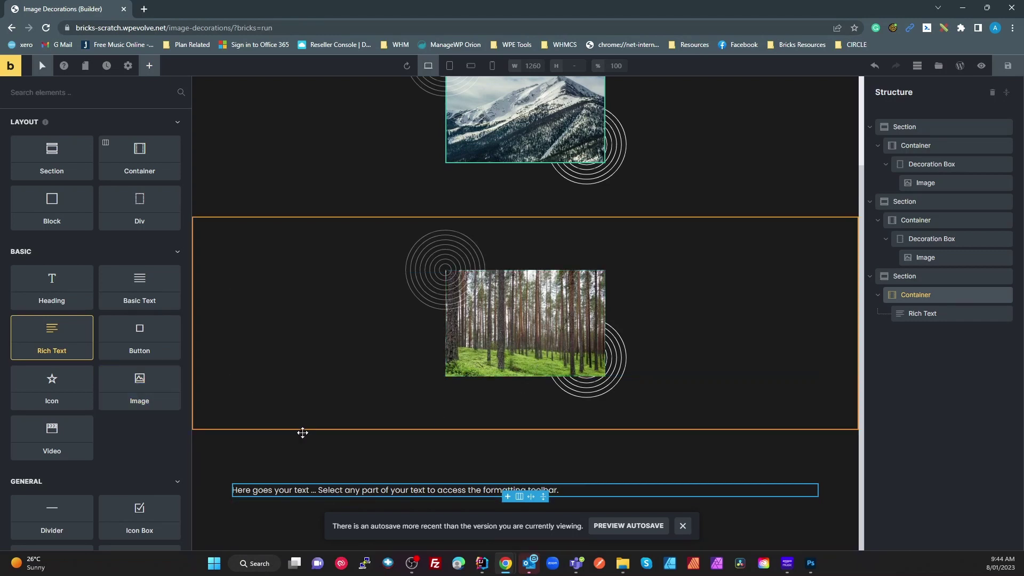
Step: Replace the placeholder content of the new Rich Text element with the two copied paragraphs
{"action": "left_click", "coordinate": [957, 314]}
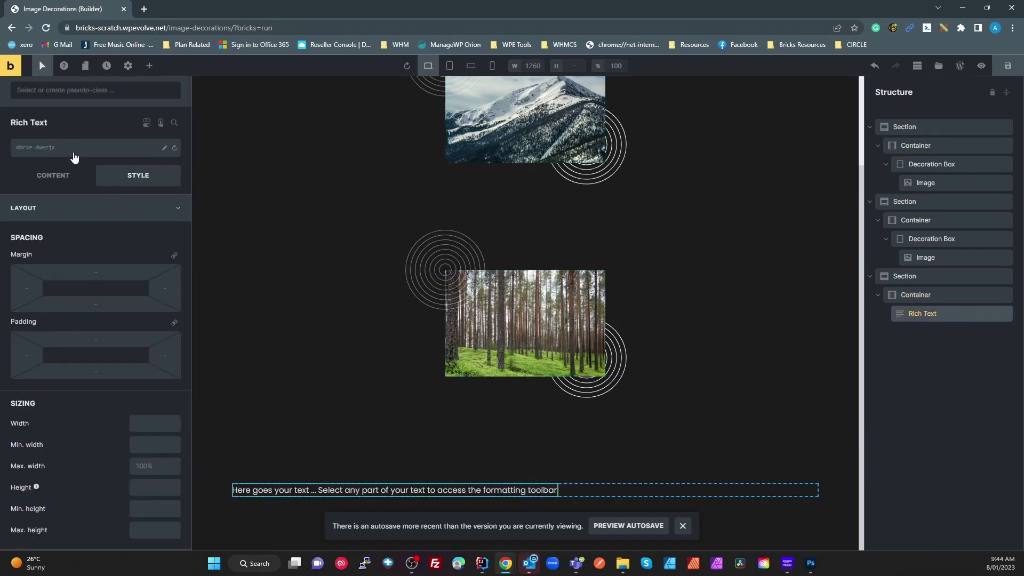
{"action": "left_click", "coordinate": [54, 178]}
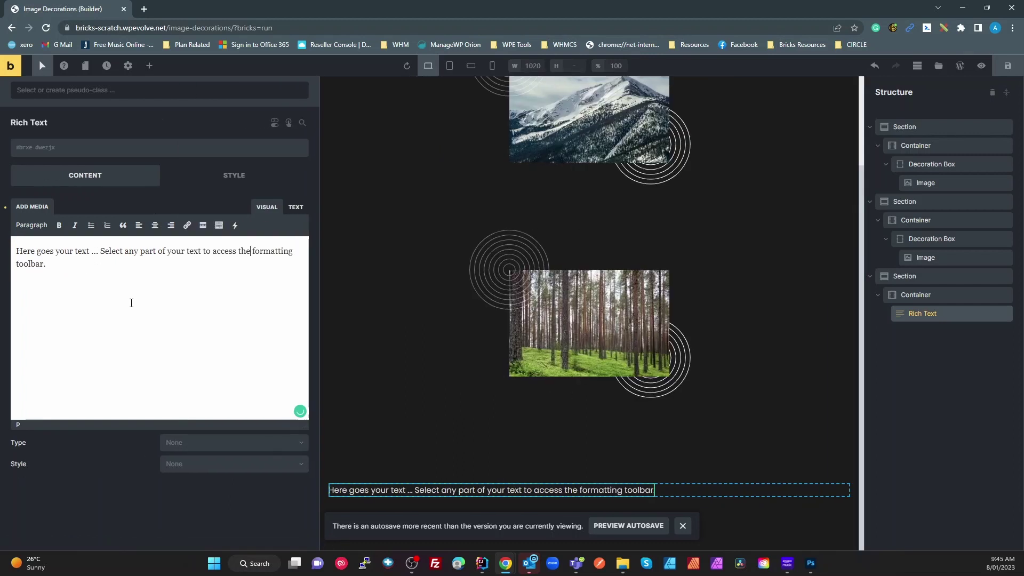
{"action": "key", "text": "ctrl+a"}
{"action": "key", "text": "ctrl+v"}
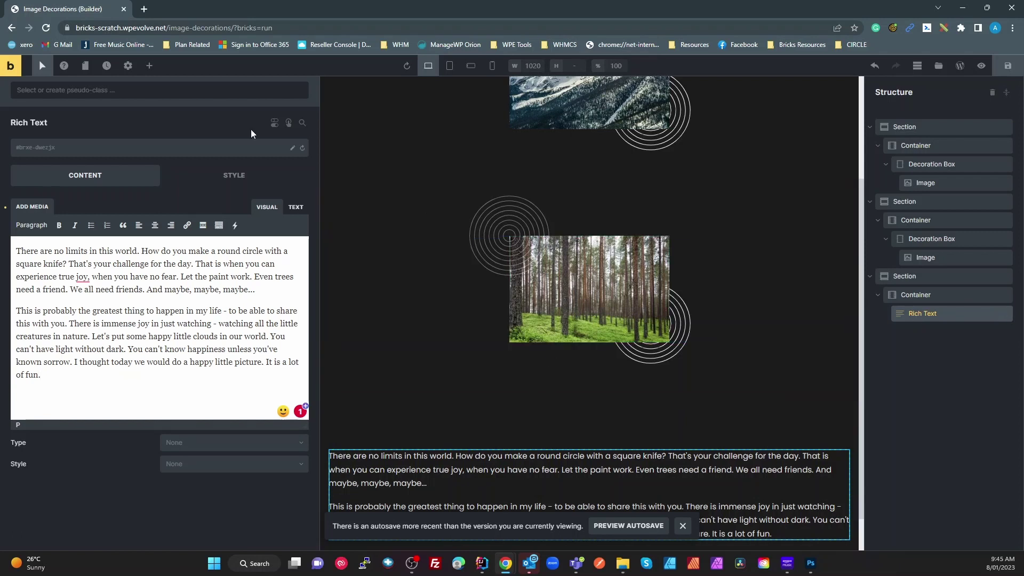
Step: Set the Rich Text element's width to 400px and its padding to 20px on all four sides
{"action": "left_click", "coordinate": [232, 174]}
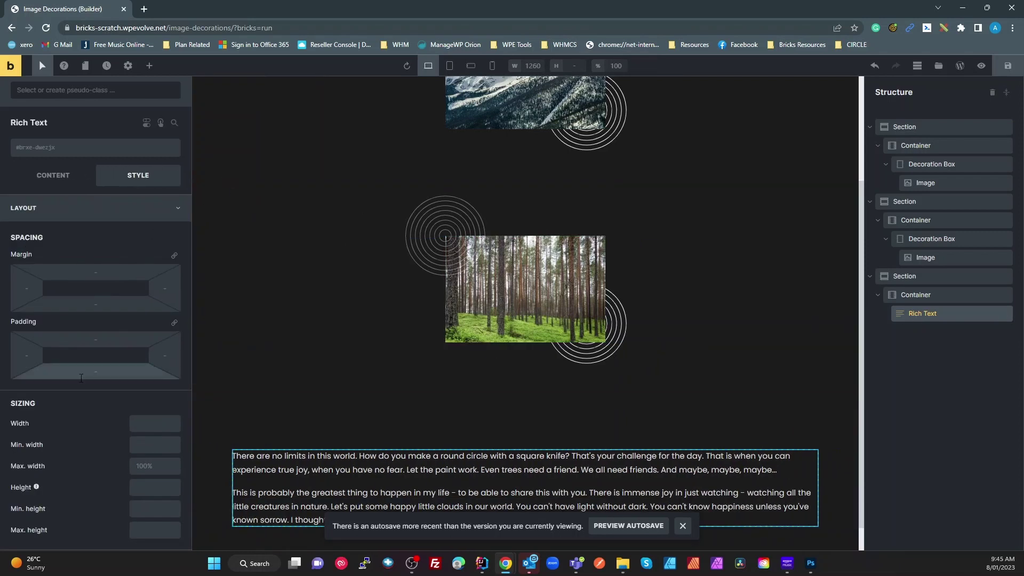
{"action": "left_click", "coordinate": [89, 217]}
{"action": "left_click", "coordinate": [90, 219]}
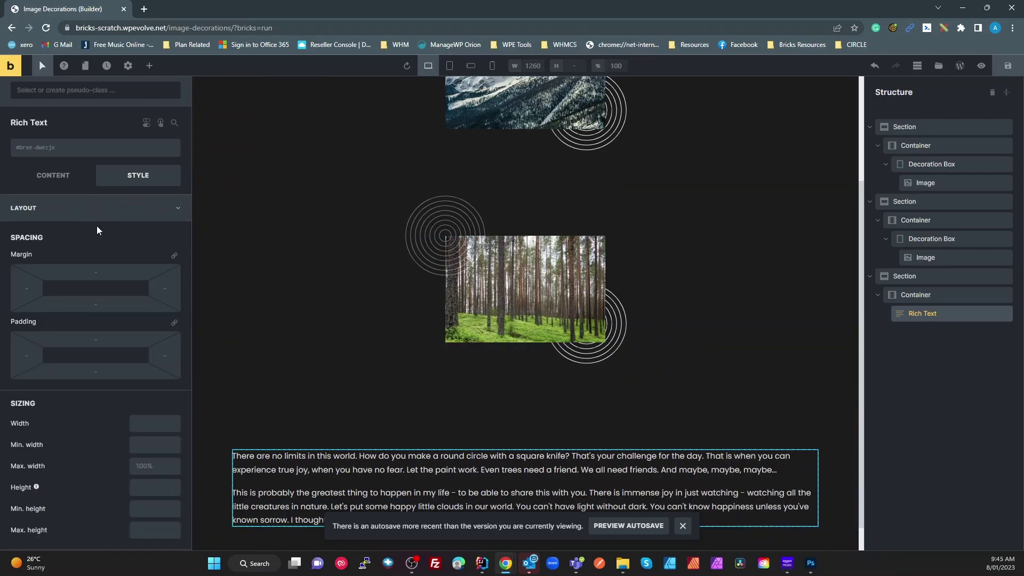
{"action": "scroll", "coordinate": [126, 324], "scroll_direction": "down", "scroll_amount": 3}
{"action": "left_click", "coordinate": [151, 319]}
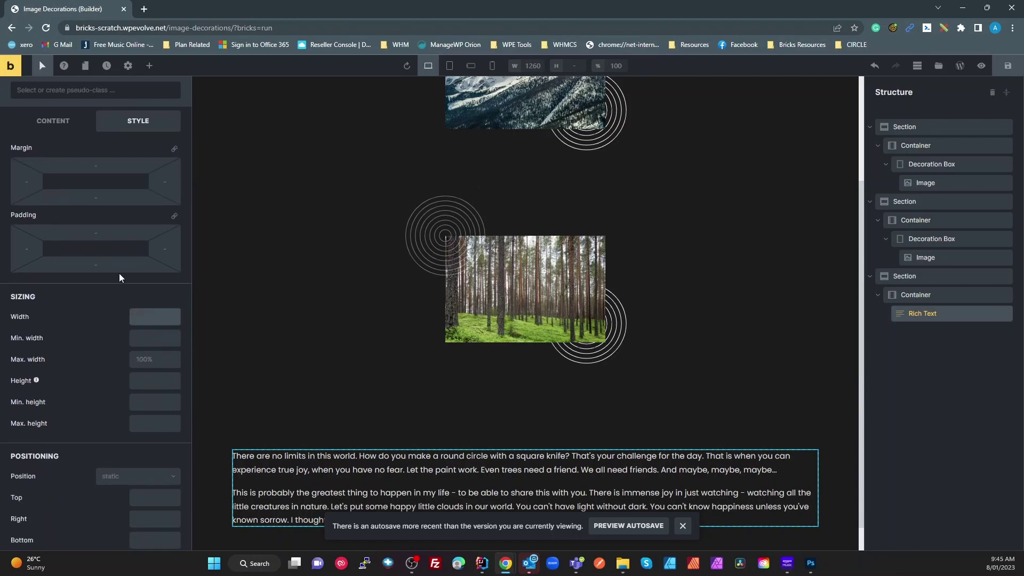
{"action": "type", "text": "400px"}
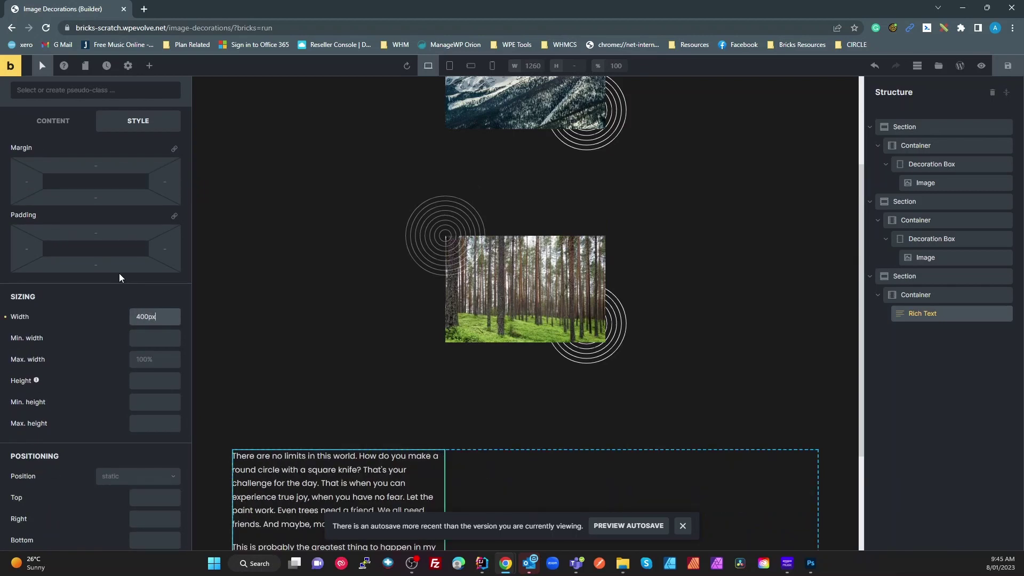
{"action": "left_click", "coordinate": [98, 234]}
{"action": "type", "text": "20px"}
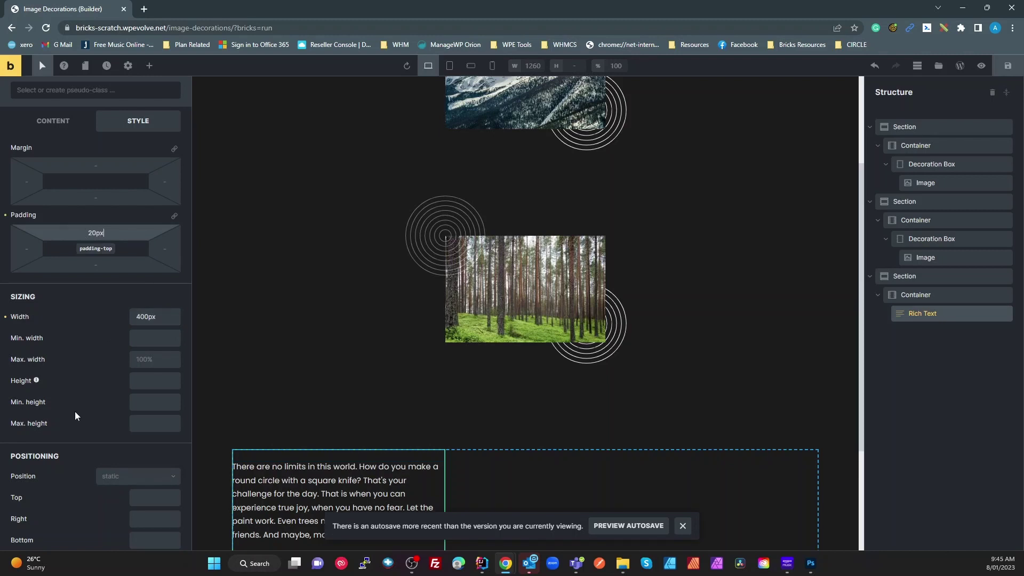
{"action": "left_click", "coordinate": [174, 216]}
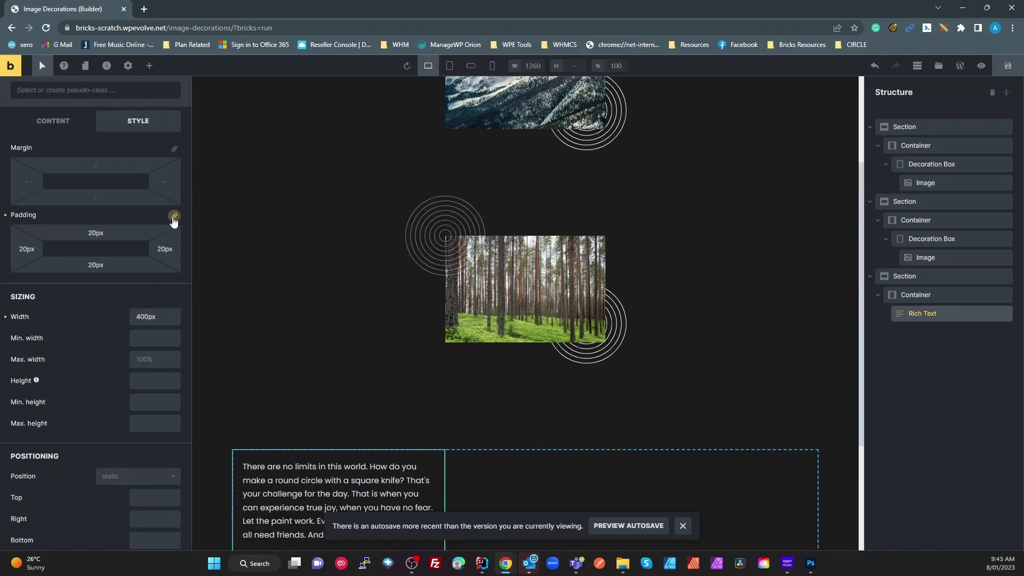
Step: Give the Rich Text element the green Secondary Variation (#577b3d) background colour
{"action": "scroll", "coordinate": [135, 193], "scroll_direction": "up", "scroll_amount": 2}
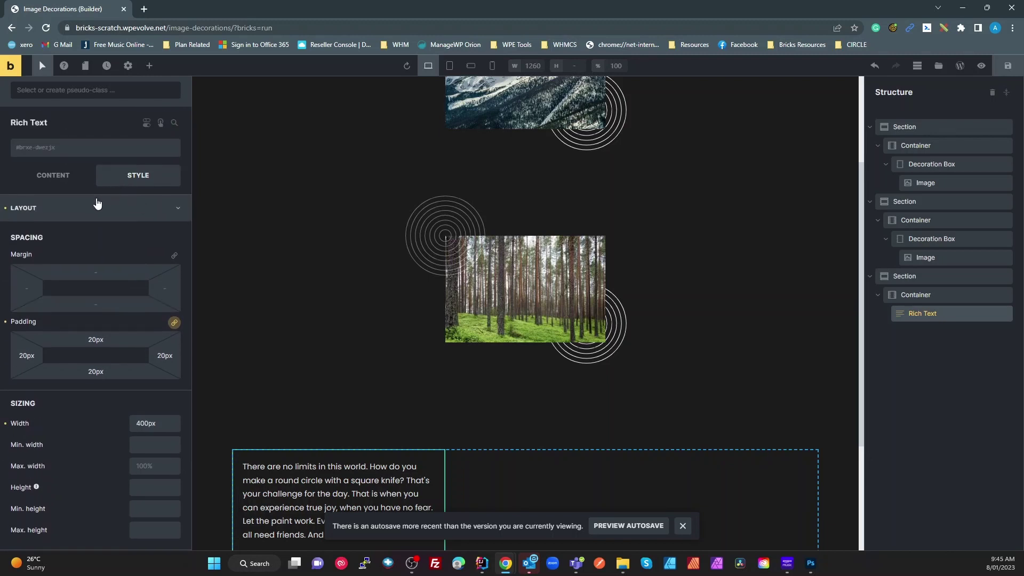
{"action": "left_click", "coordinate": [97, 205]}
{"action": "left_click", "coordinate": [72, 262]}
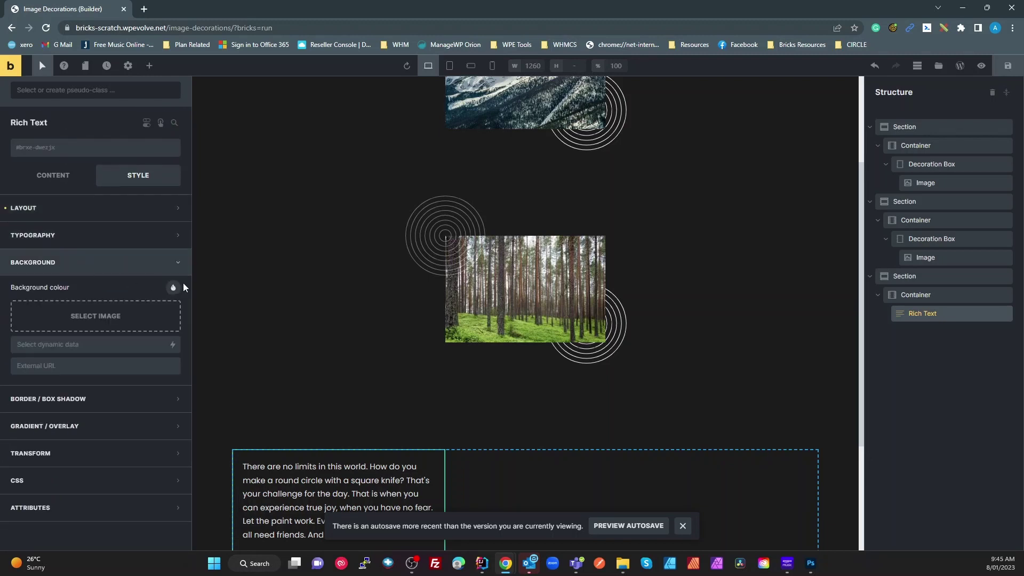
{"action": "left_click", "coordinate": [174, 288]}
{"action": "left_click", "coordinate": [86, 314]}
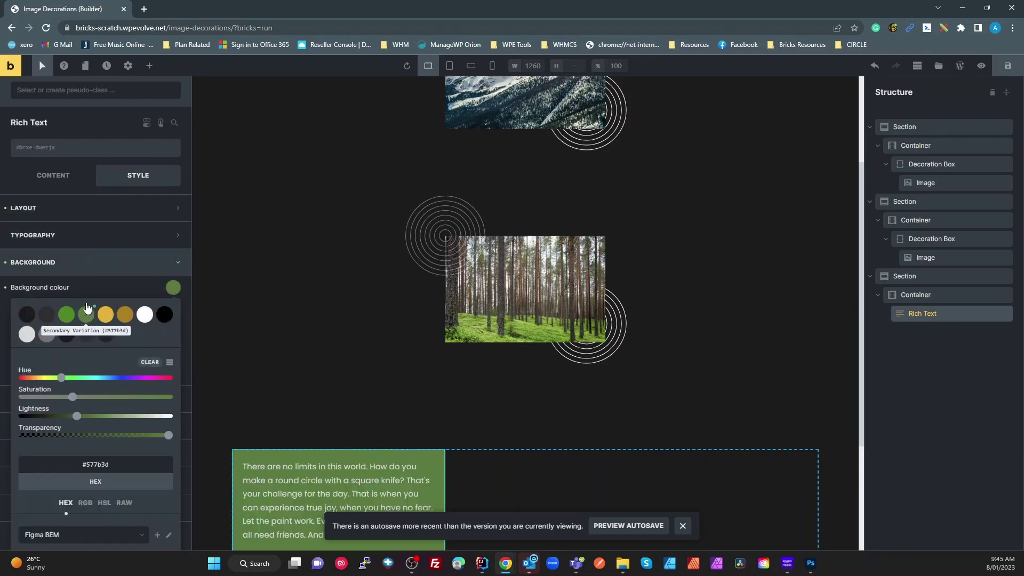
{"action": "scroll", "coordinate": [416, 333], "scroll_direction": "down", "scroll_amount": 3}
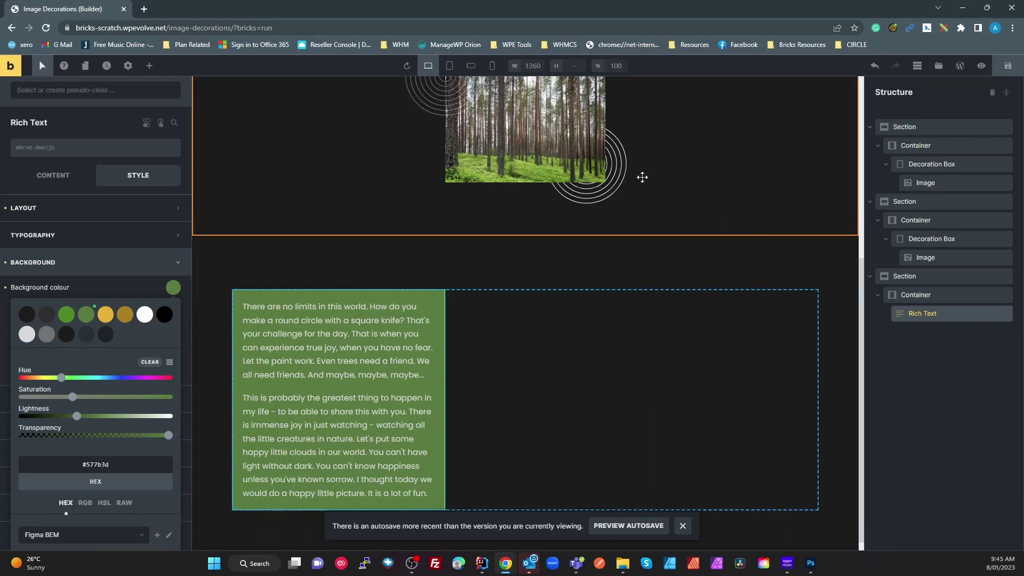
{"action": "left_click", "coordinate": [918, 296]}
{"action": "left_click", "coordinate": [71, 90]}
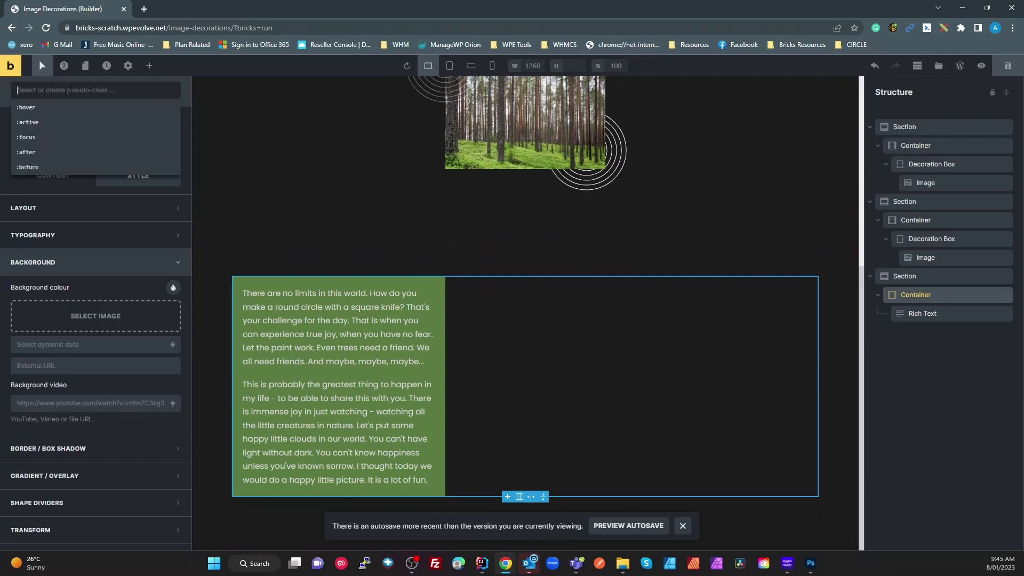
{"action": "type", "text": "dec"}
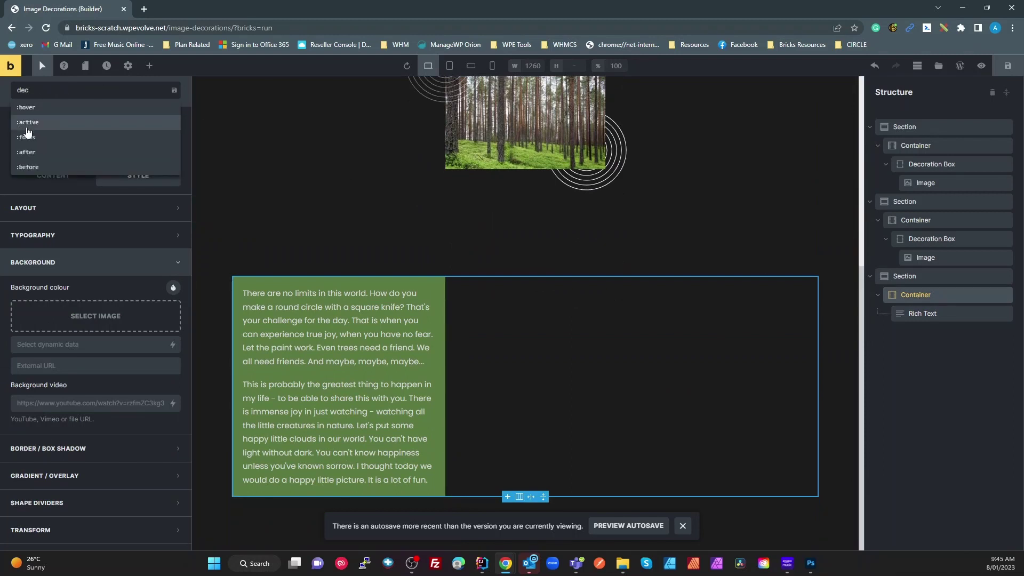
{"action": "key", "text": "BackSpace"}
{"action": "key", "text": "BackSpace"}
{"action": "key", "text": "BackSpace"}
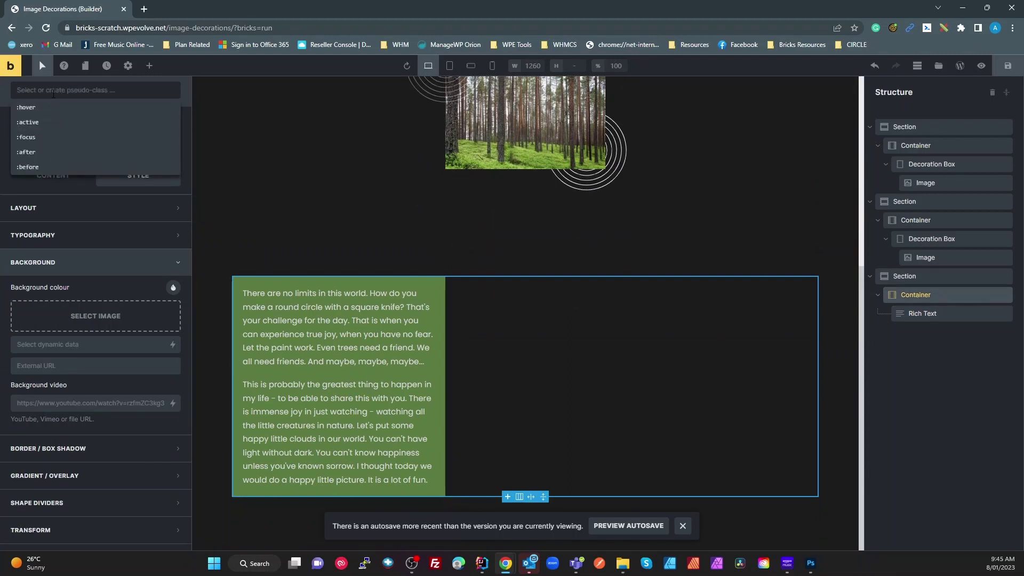
Step: Try the decoration-box and decoration-box__after classes on the text section's Container, and remove both
{"action": "left_click", "coordinate": [934, 304]}
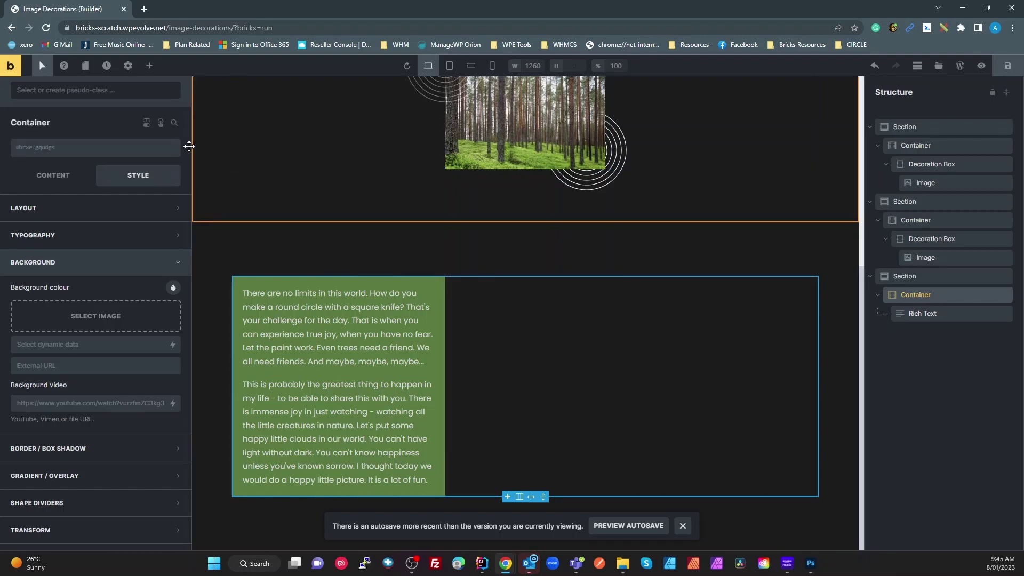
{"action": "left_click", "coordinate": [92, 153]}
{"action": "type", "text": "dev"}
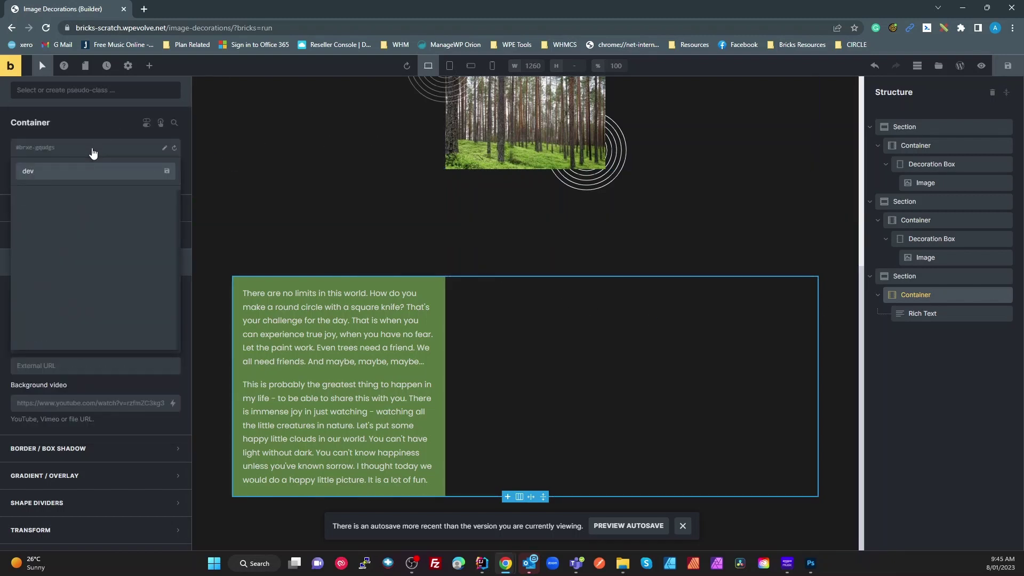
{"action": "key", "text": "BackSpace"}
{"action": "type", "text": "c"}
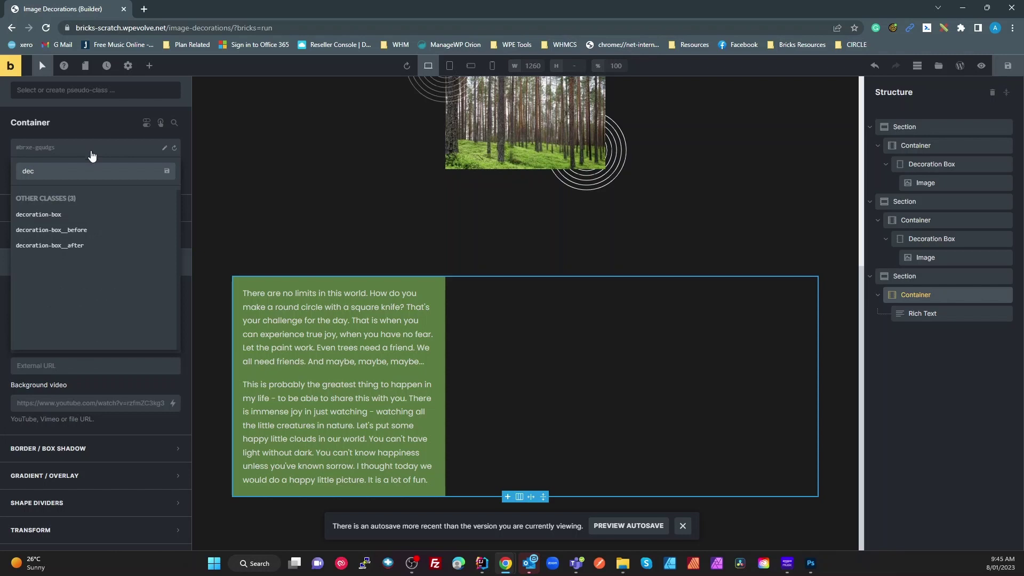
{"action": "left_click", "coordinate": [64, 216]}
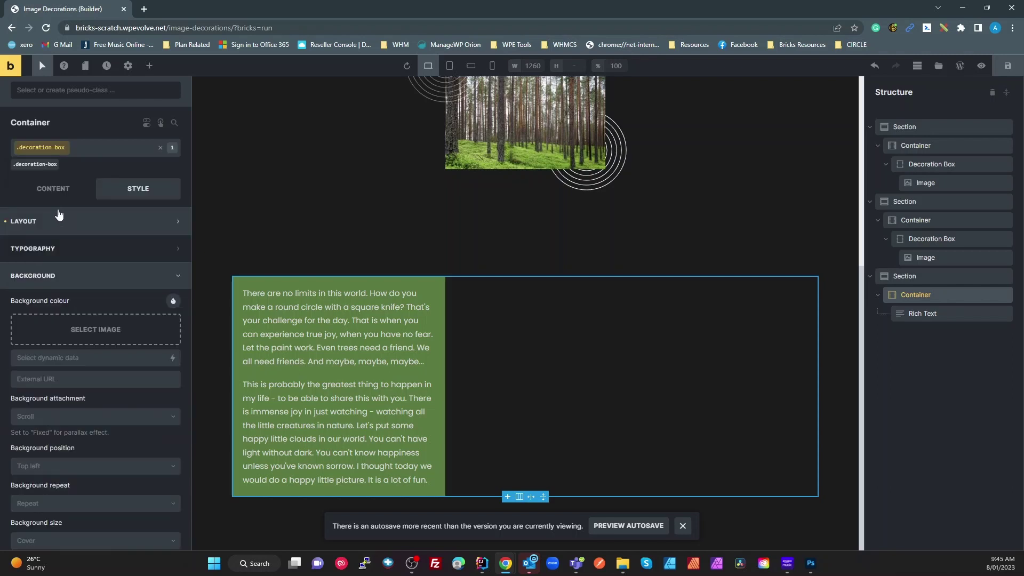
{"action": "left_click", "coordinate": [94, 147]}
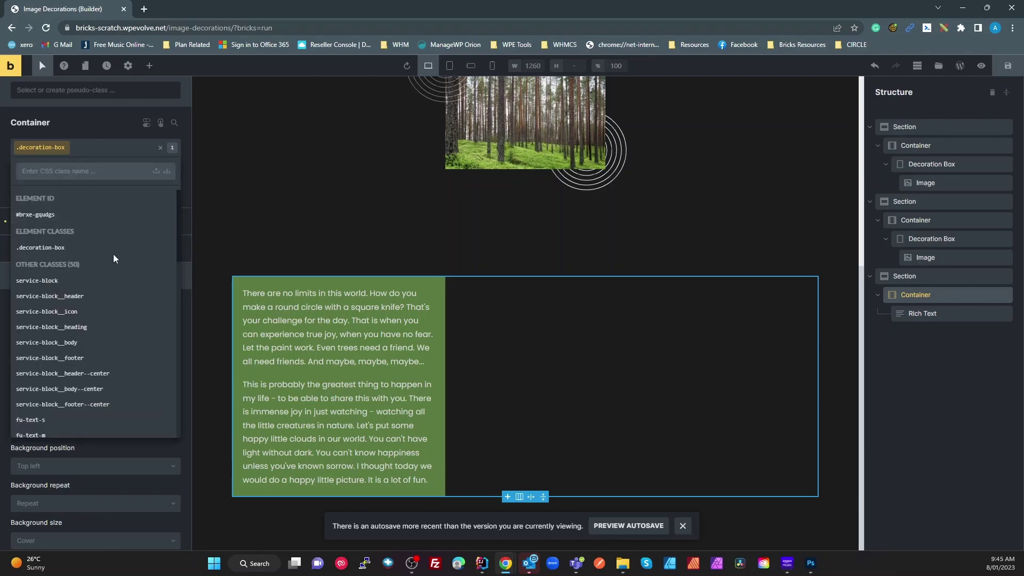
{"action": "type", "text": "dec"}
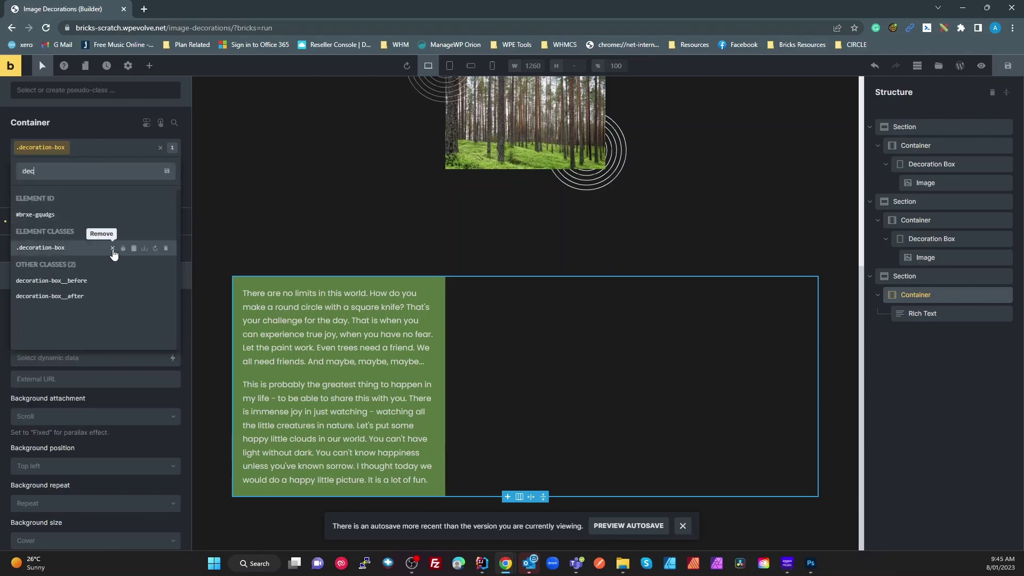
{"action": "left_click", "coordinate": [53, 296]}
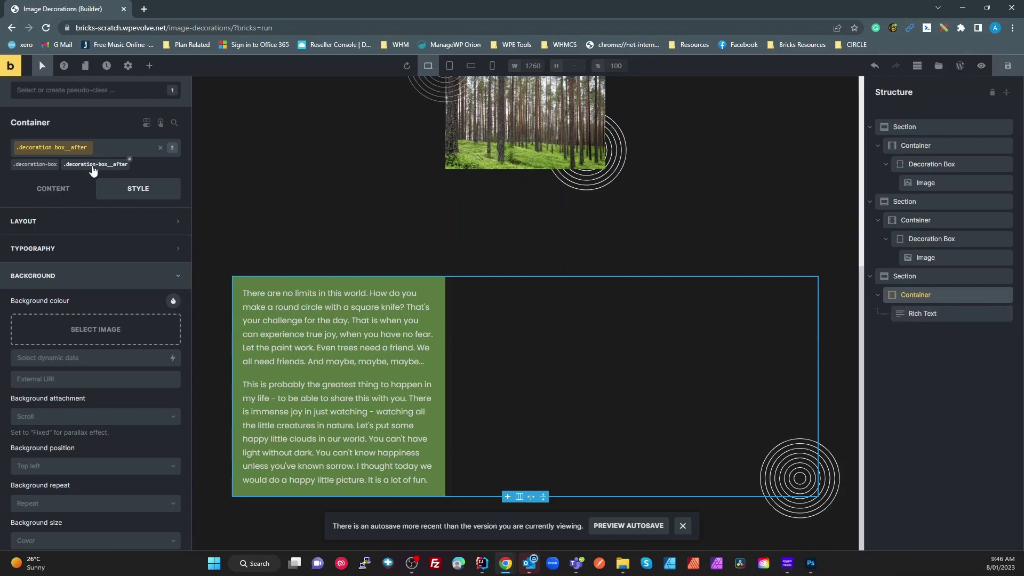
{"action": "left_click", "coordinate": [128, 164]}
{"action": "left_click", "coordinate": [59, 159]}
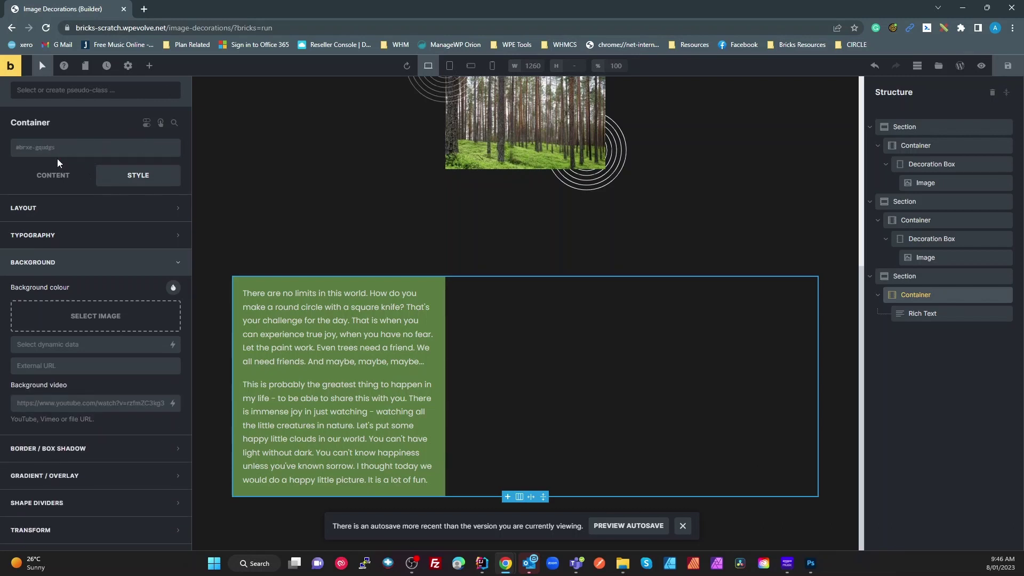
Step: Add a Div to the text section's Container and nest the Rich Text element inside it
{"action": "left_click", "coordinate": [149, 73]}
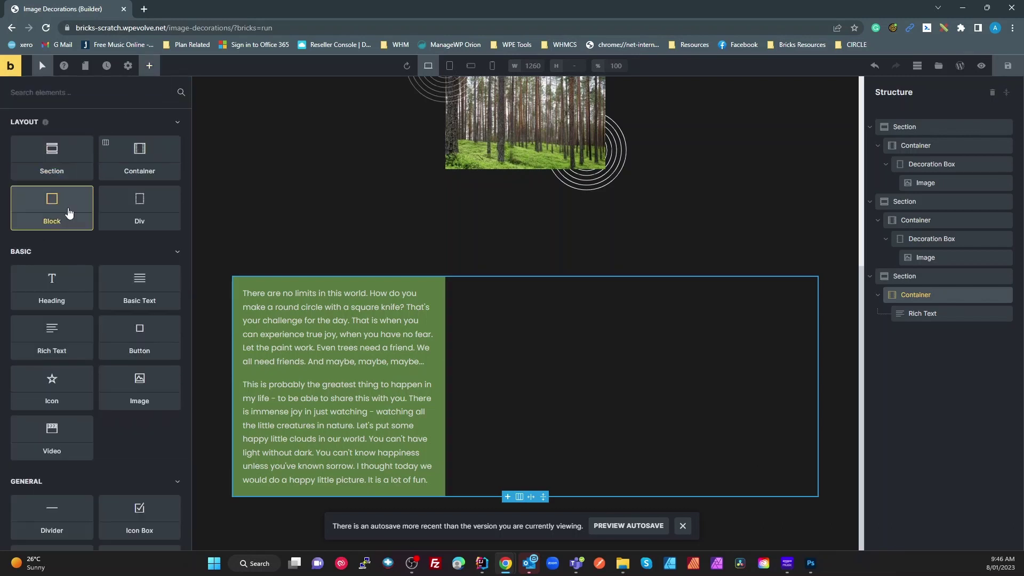
{"action": "left_click_drag", "start_coordinate": [140, 208], "coordinate": [516, 359]}
{"action": "left_click_drag", "start_coordinate": [923, 309], "coordinate": [948, 338]}
{"action": "left_click", "coordinate": [926, 317]}
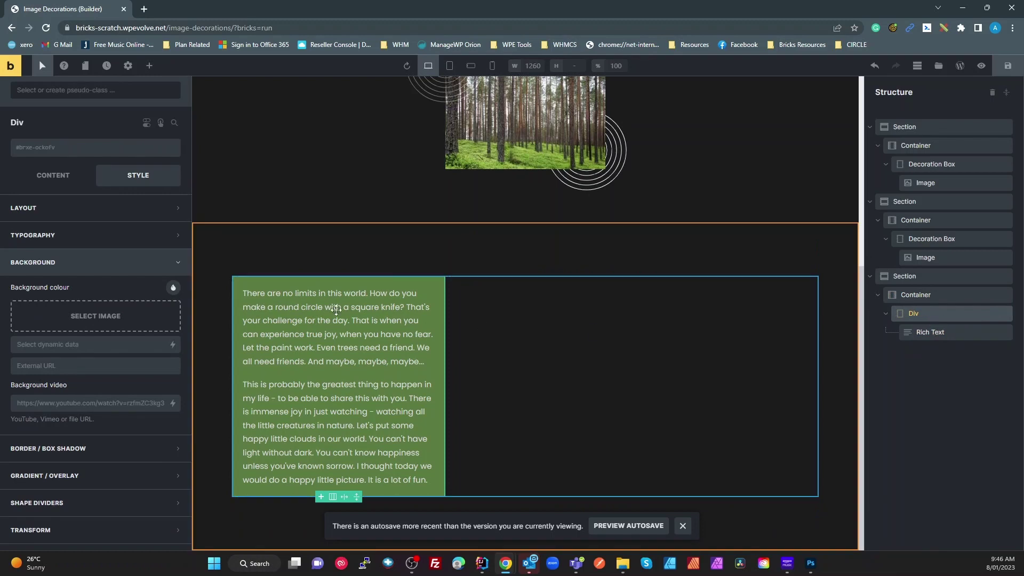
Step: Try the decoration-box__after class on its own on the new Div, and remove it
{"action": "left_click", "coordinate": [64, 151]}
{"action": "type", "text": "dec"}
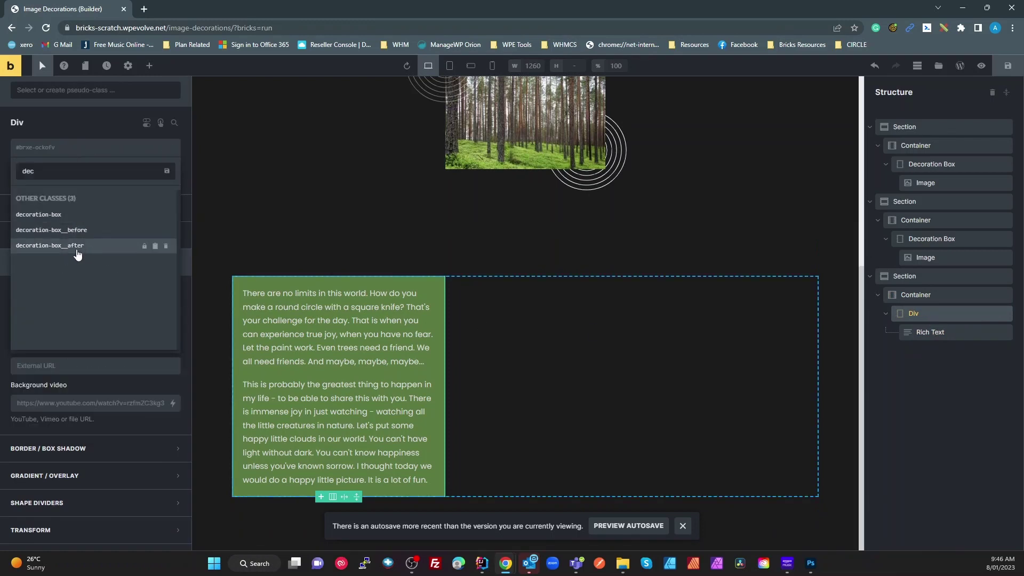
{"action": "left_click", "coordinate": [21, 246]}
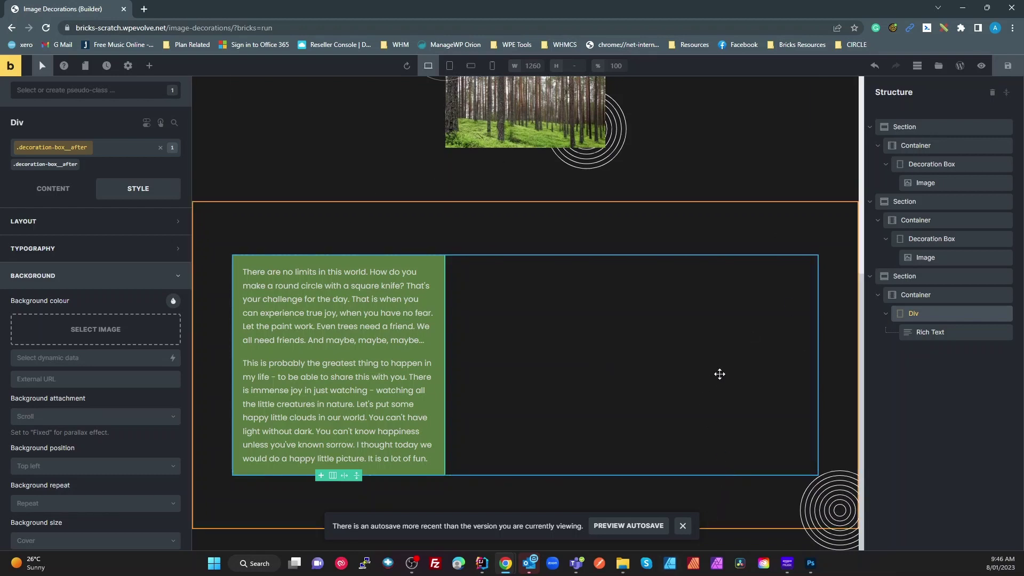
{"action": "left_click", "coordinate": [158, 147]}
{"action": "left_click", "coordinate": [87, 151]}
{"action": "left_click", "coordinate": [86, 151]}
{"action": "left_click", "coordinate": [77, 164]}
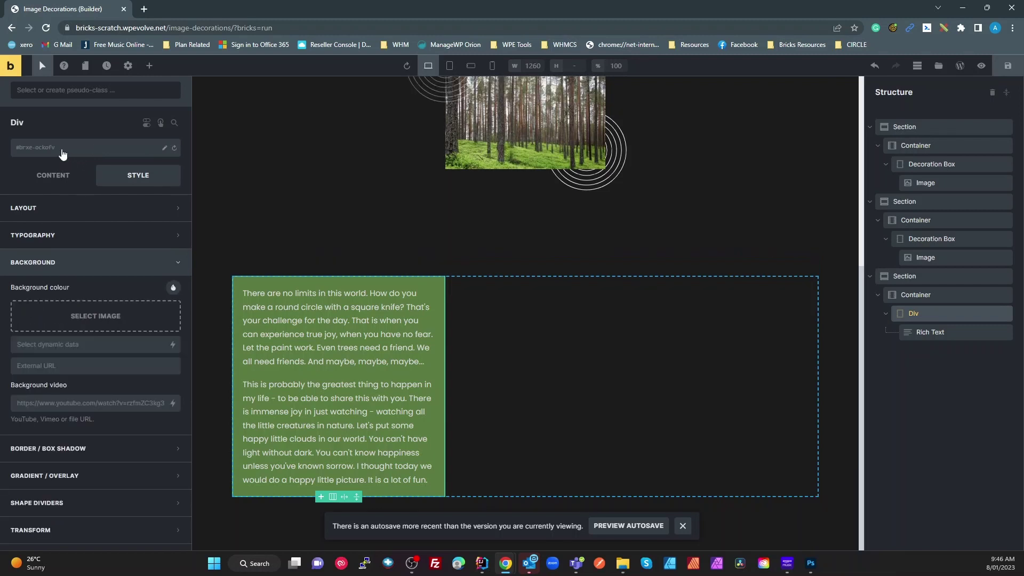
Step: Assign the decoration-box, decoration-box__after and decoration-box__before classes to the Div around the Rich Text
{"action": "left_click", "coordinate": [57, 149]}
{"action": "type", "text": "dec"}
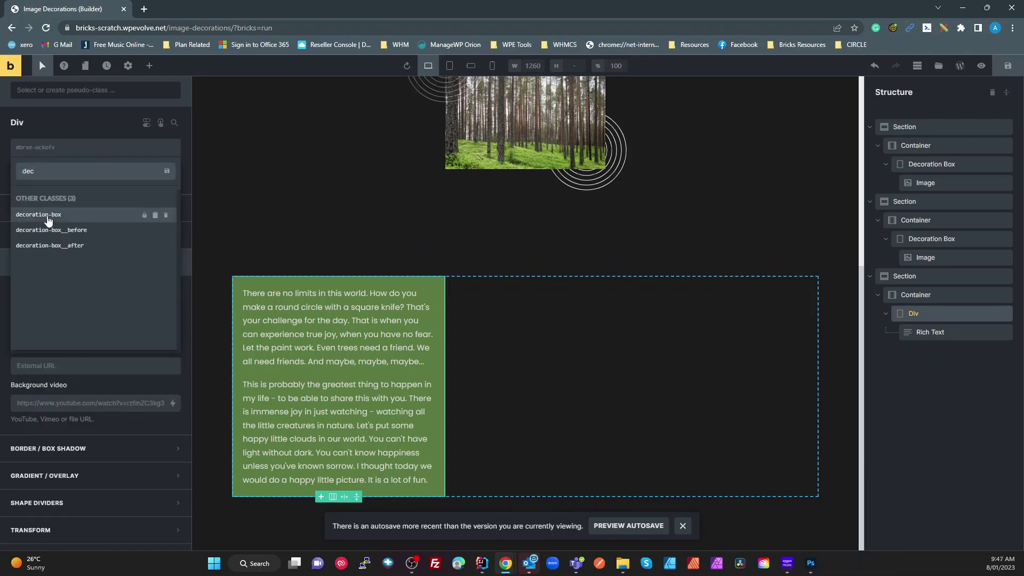
{"action": "left_click", "coordinate": [53, 216]}
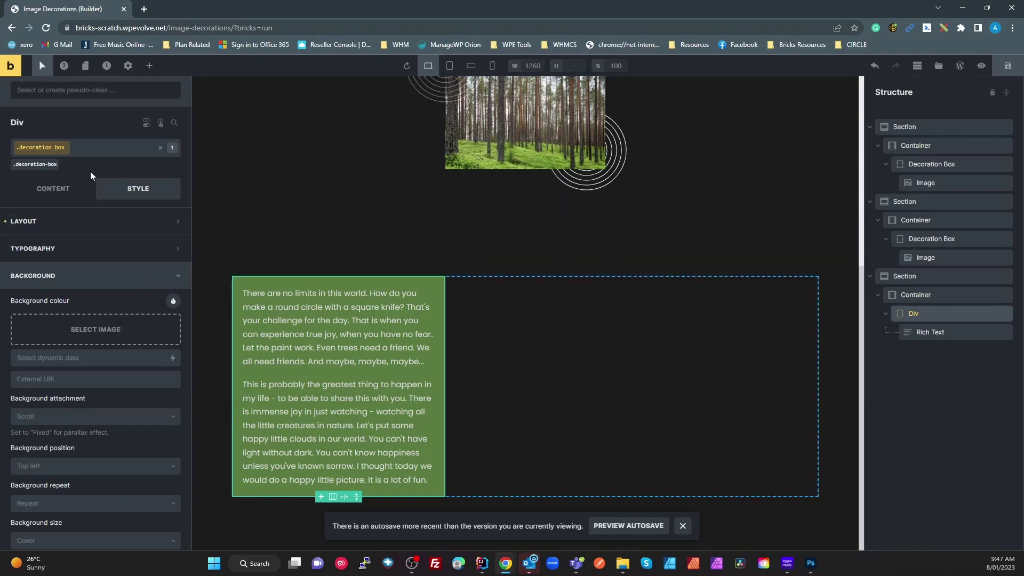
{"action": "left_click", "coordinate": [75, 147]}
{"action": "type", "text": "dec"}
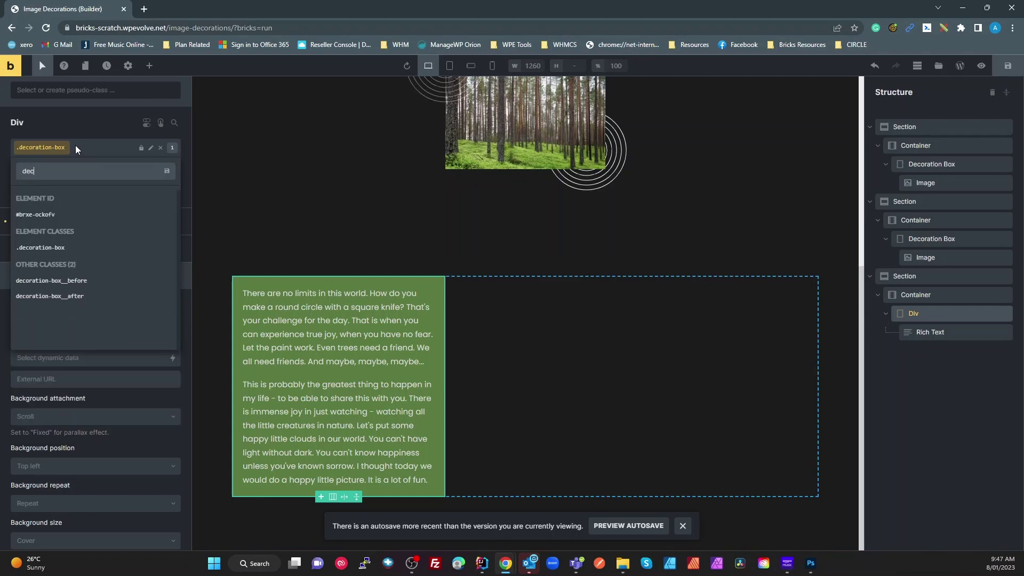
{"action": "left_click", "coordinate": [73, 296]}
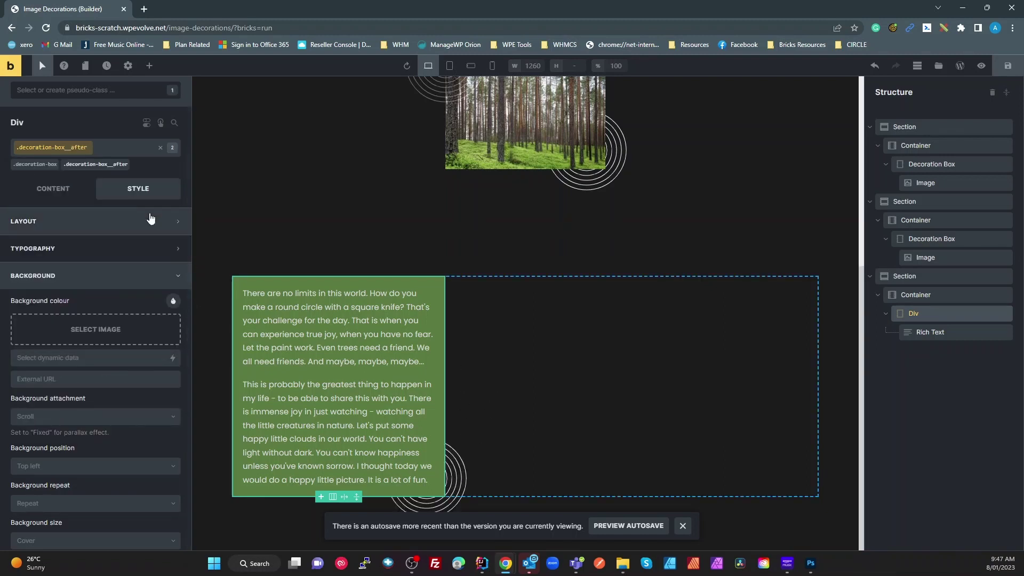
{"action": "left_click", "coordinate": [105, 152]}
{"action": "type", "text": "dec"}
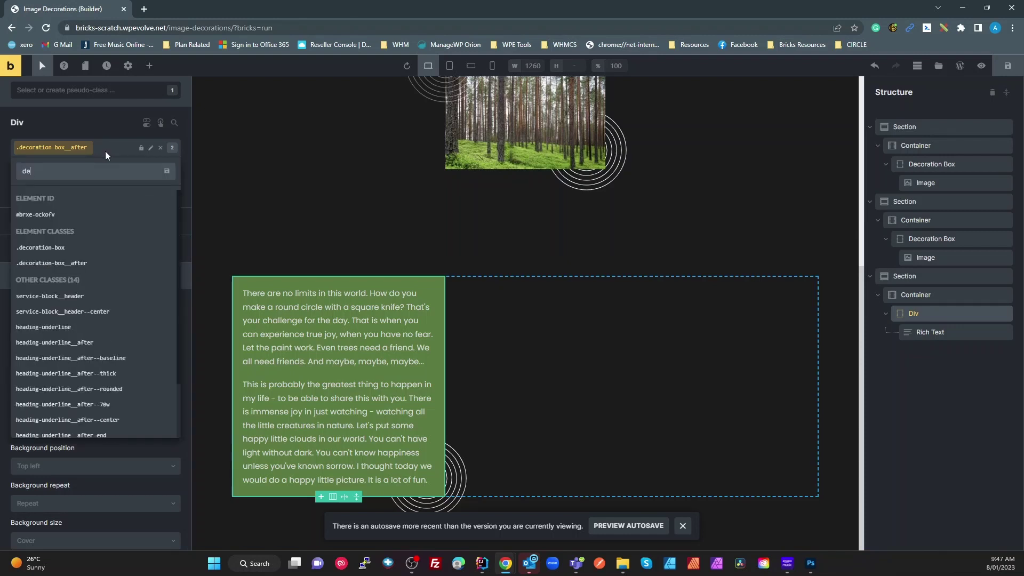
{"action": "left_click", "coordinate": [105, 296]}
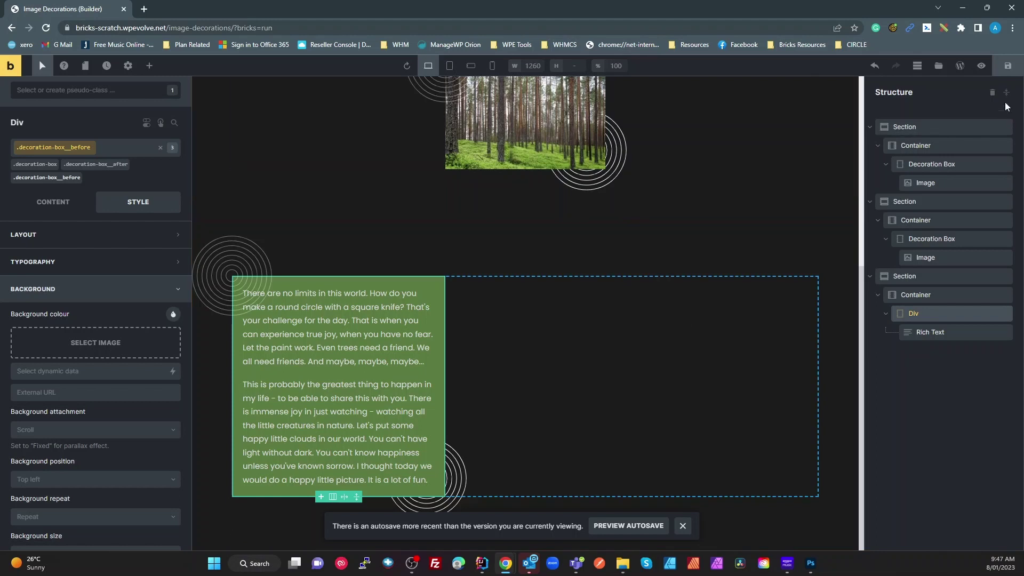
Step: Select the mountain image's Decoration Box and open the :after styles of its decoration-box__after class
{"action": "scroll", "coordinate": [506, 347], "scroll_direction": "up", "scroll_amount": 4}
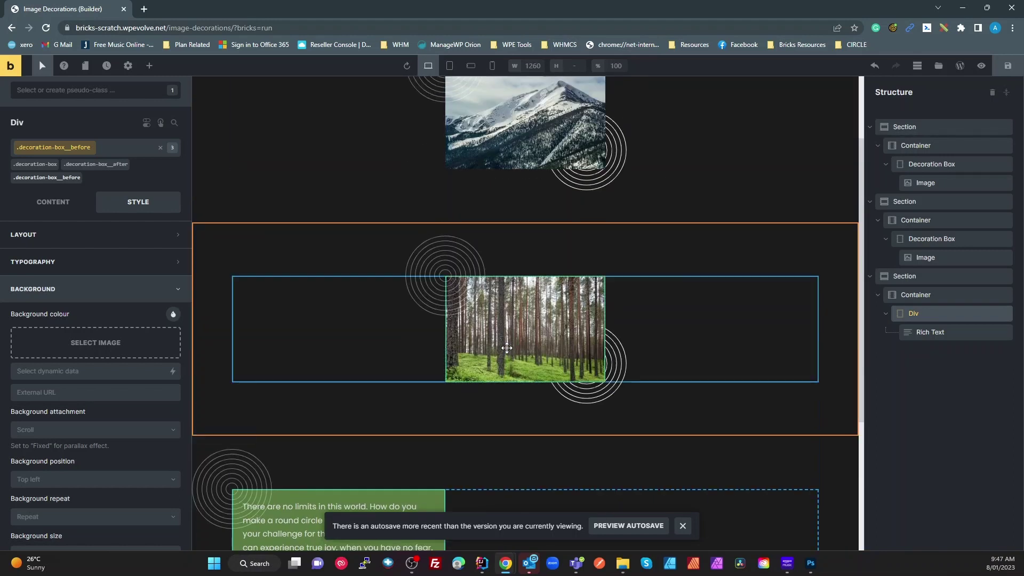
{"action": "scroll", "coordinate": [510, 325], "scroll_direction": "down", "scroll_amount": 3}
{"action": "scroll", "coordinate": [510, 326], "scroll_direction": "down", "scroll_amount": 1}
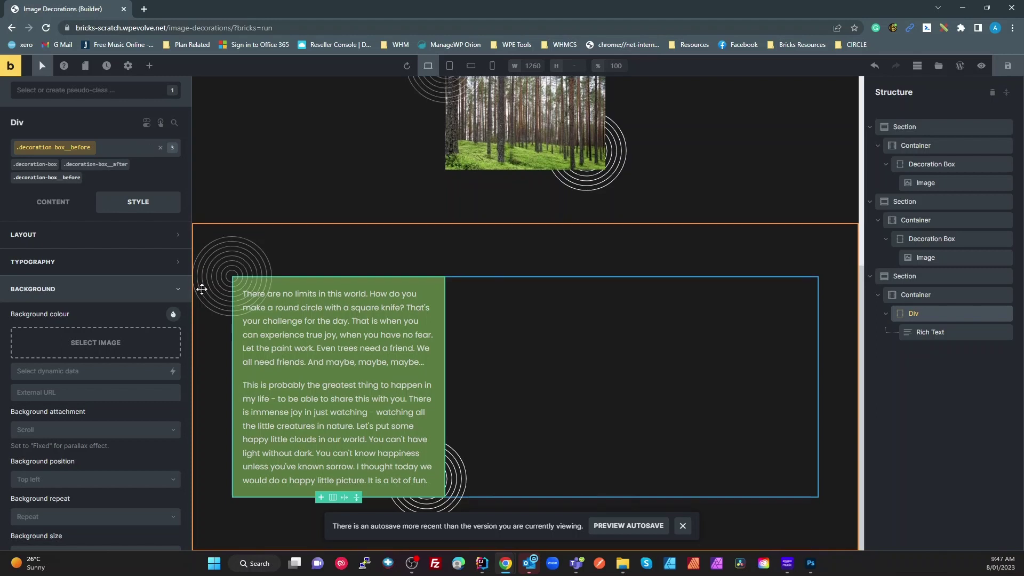
{"action": "scroll", "coordinate": [487, 281], "scroll_direction": "up", "scroll_amount": 6}
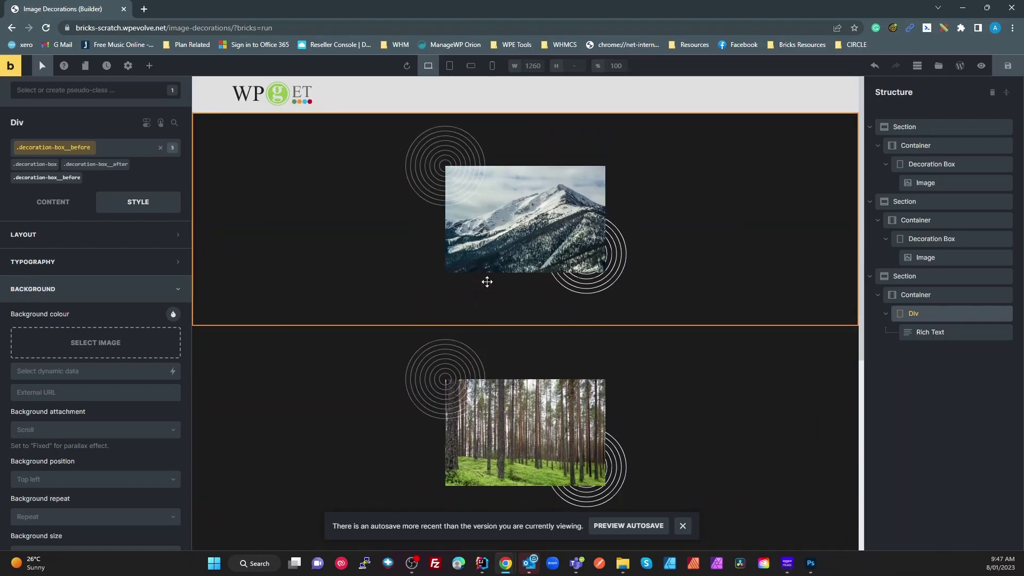
{"action": "left_click", "coordinate": [434, 147]}
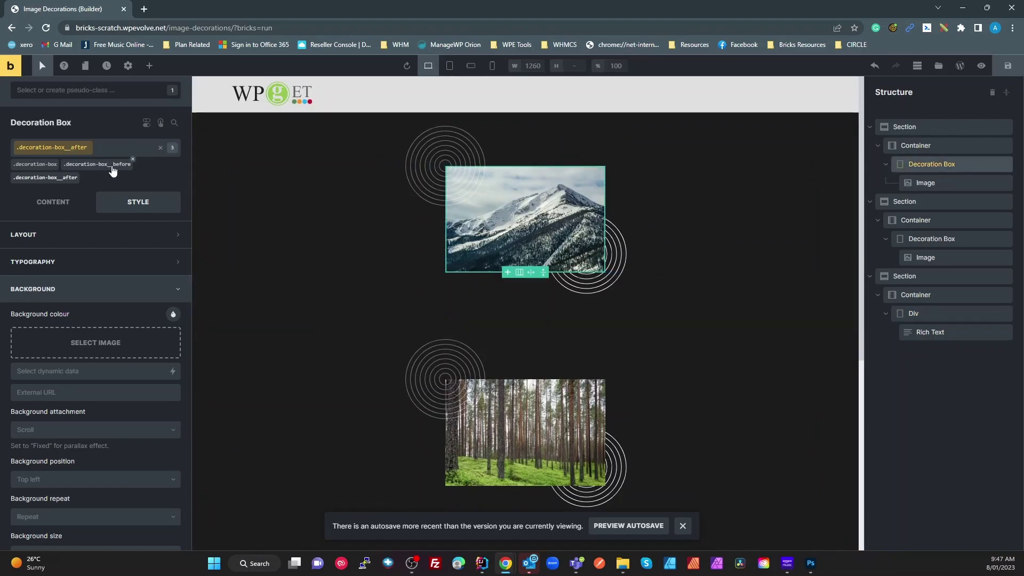
{"action": "left_click", "coordinate": [107, 91]}
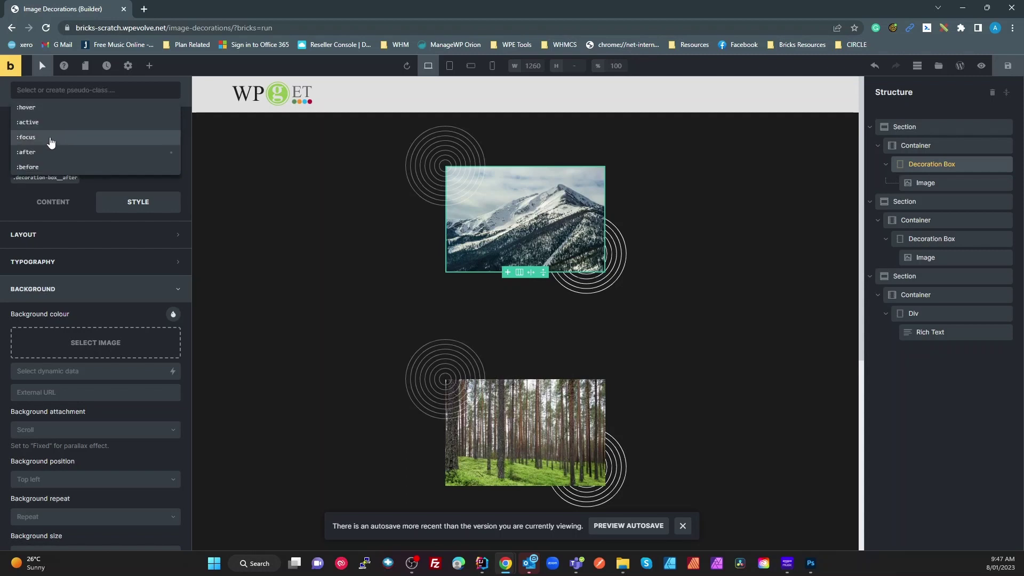
{"action": "left_click", "coordinate": [42, 153]}
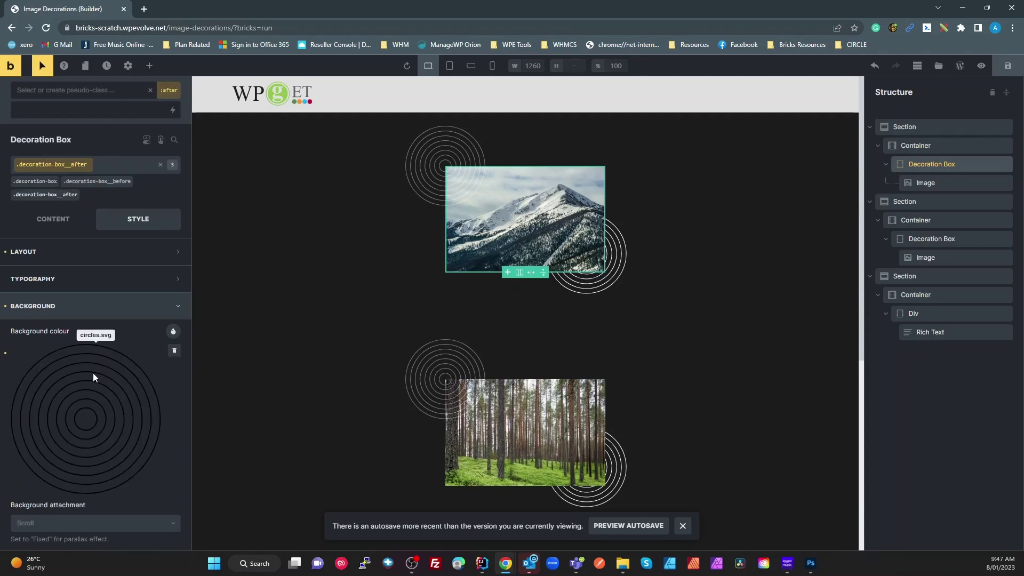
Step: Browse the media library for another :after background image and close it without choosing one
{"action": "left_click", "coordinate": [91, 392]}
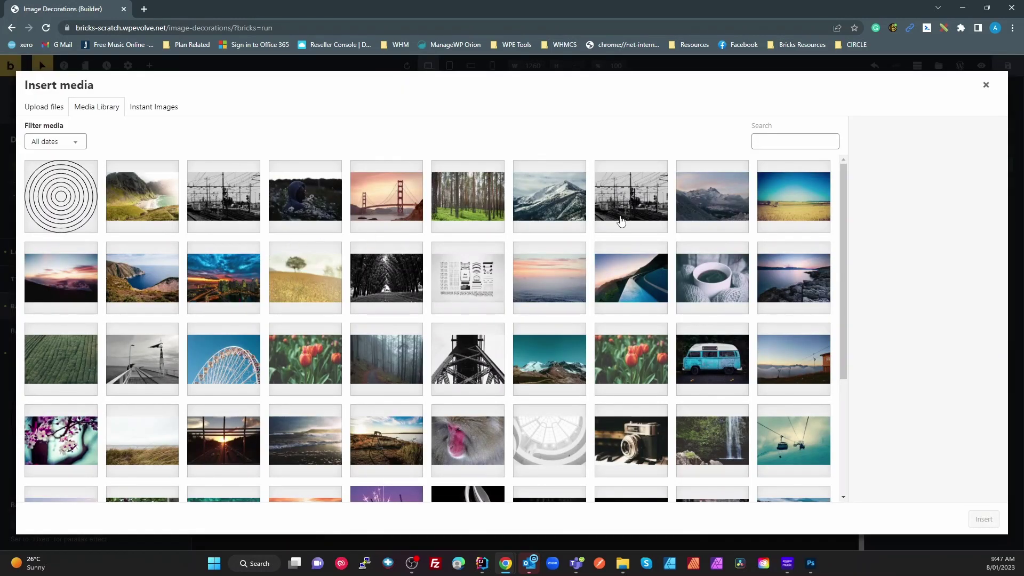
{"action": "scroll", "coordinate": [619, 229], "scroll_direction": "down", "scroll_amount": 5}
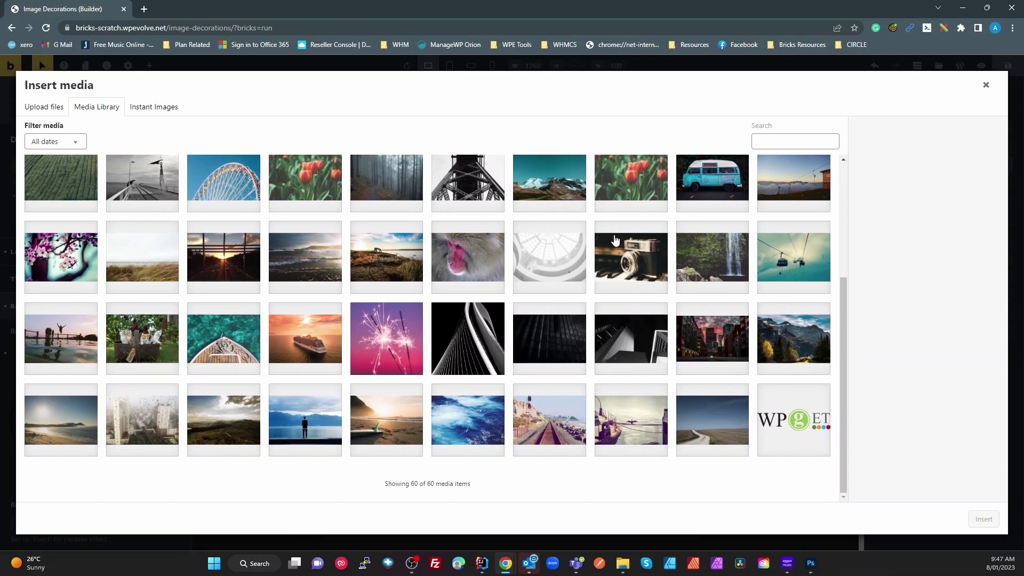
{"action": "scroll", "coordinate": [615, 239], "scroll_direction": "up", "scroll_amount": 4}
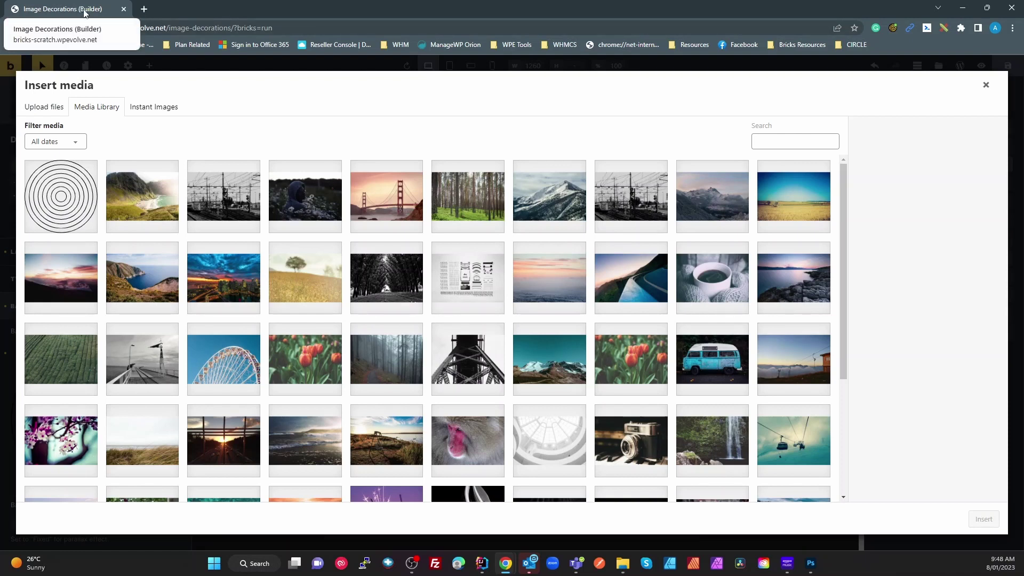
{"action": "left_click", "coordinate": [986, 85]}
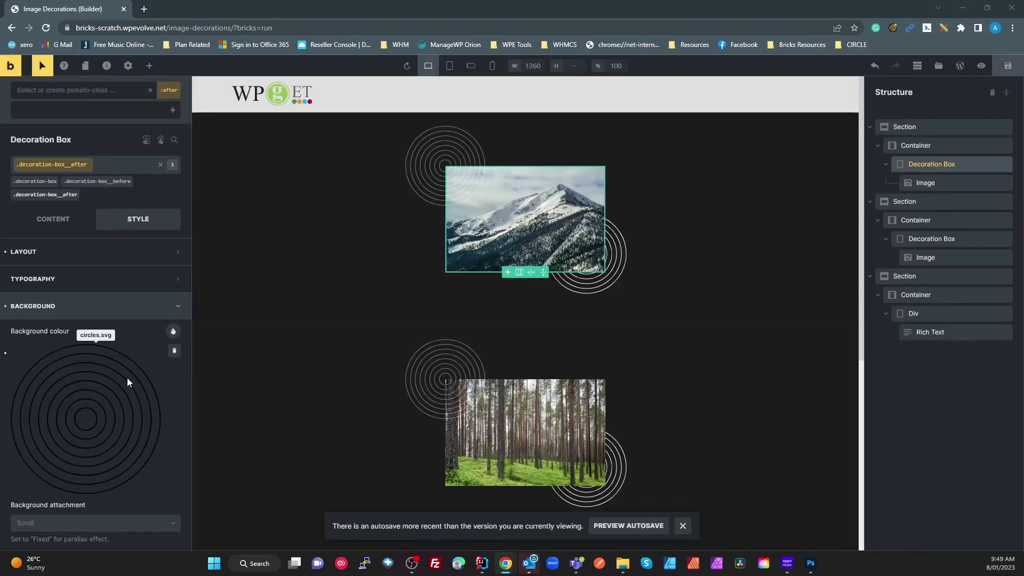
Step: Upload XMLID_691_.svg from Downloads and insert it as the :after background image of decoration-box__after
{"action": "left_click", "coordinate": [103, 423]}
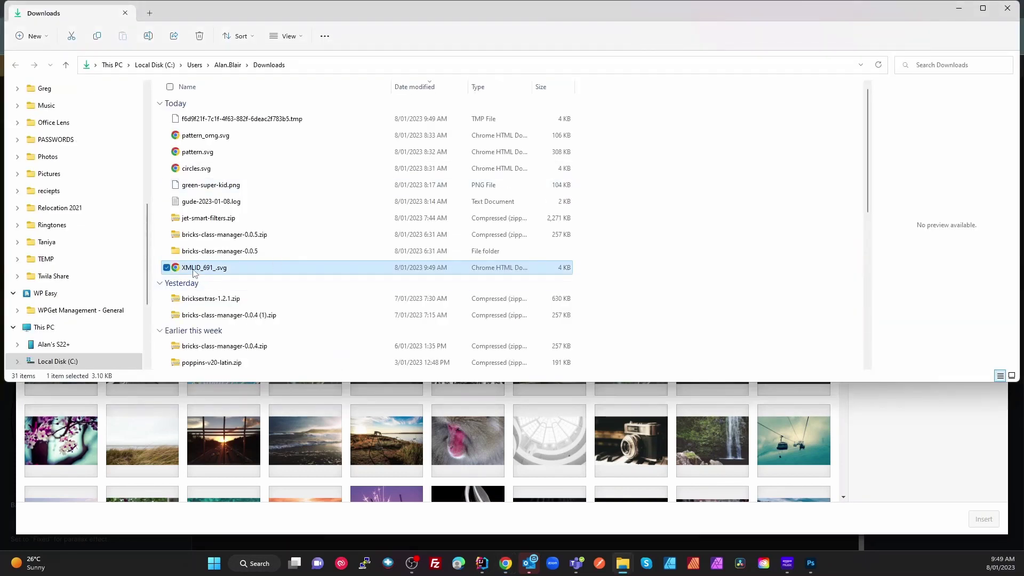
{"action": "left_click_drag", "start_coordinate": [195, 273], "coordinate": [302, 430]}
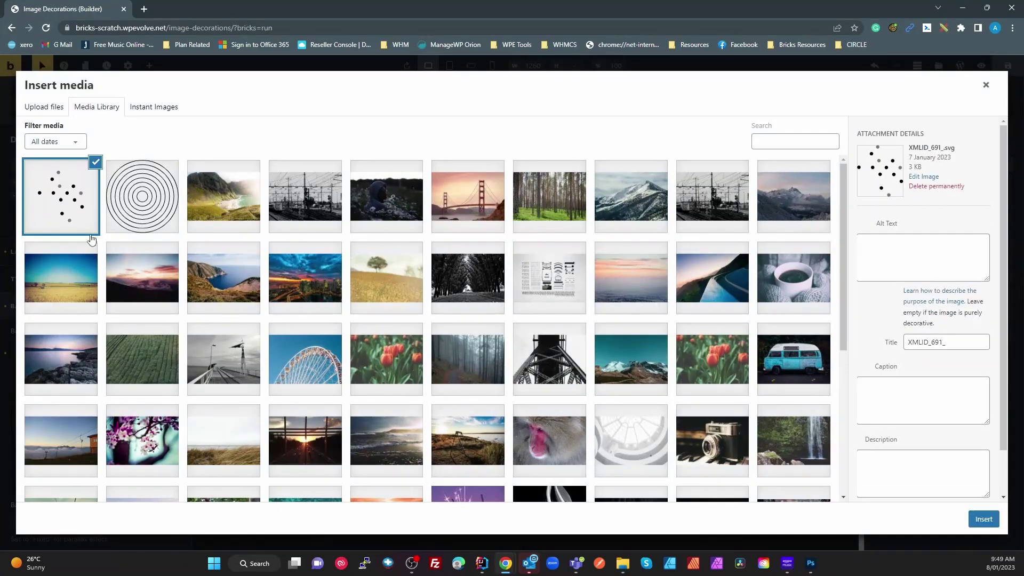
{"action": "left_click", "coordinate": [983, 519]}
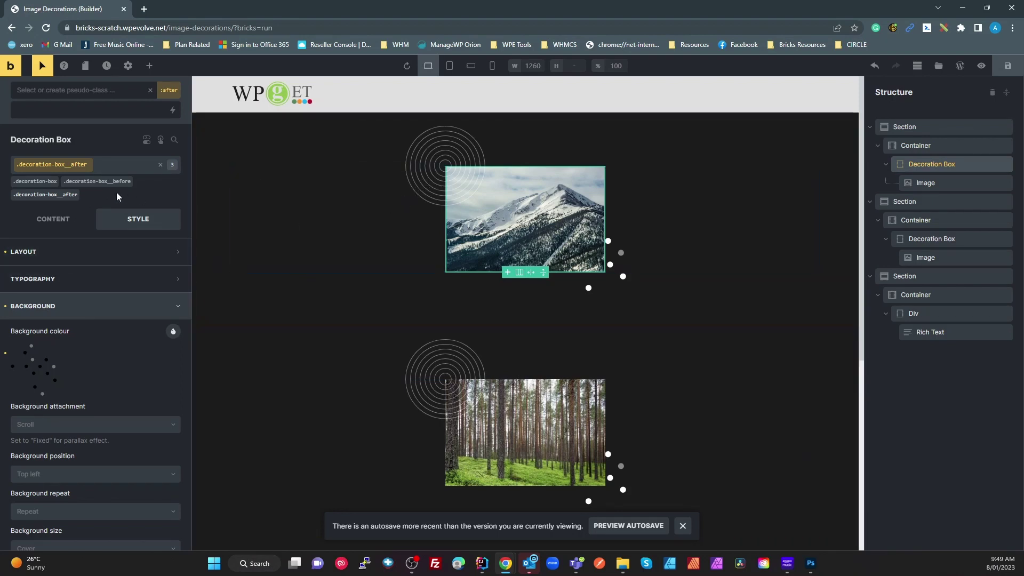
Step: Replace the :before background image of the decoration-box__before class with XMLID_691_.svg from the media library
{"action": "left_click", "coordinate": [105, 182]}
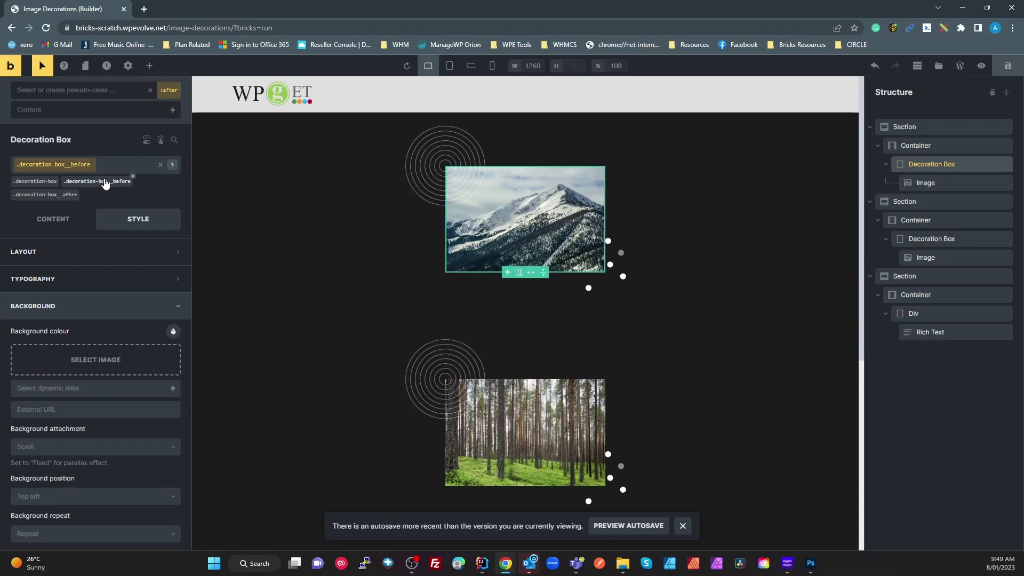
{"action": "left_click", "coordinate": [153, 94]}
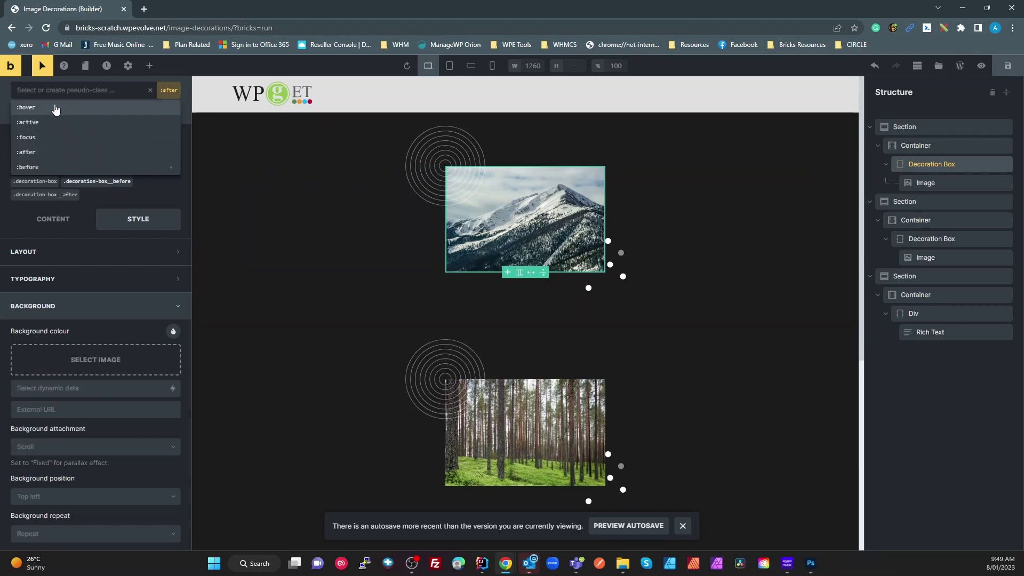
{"action": "left_click", "coordinate": [29, 166]}
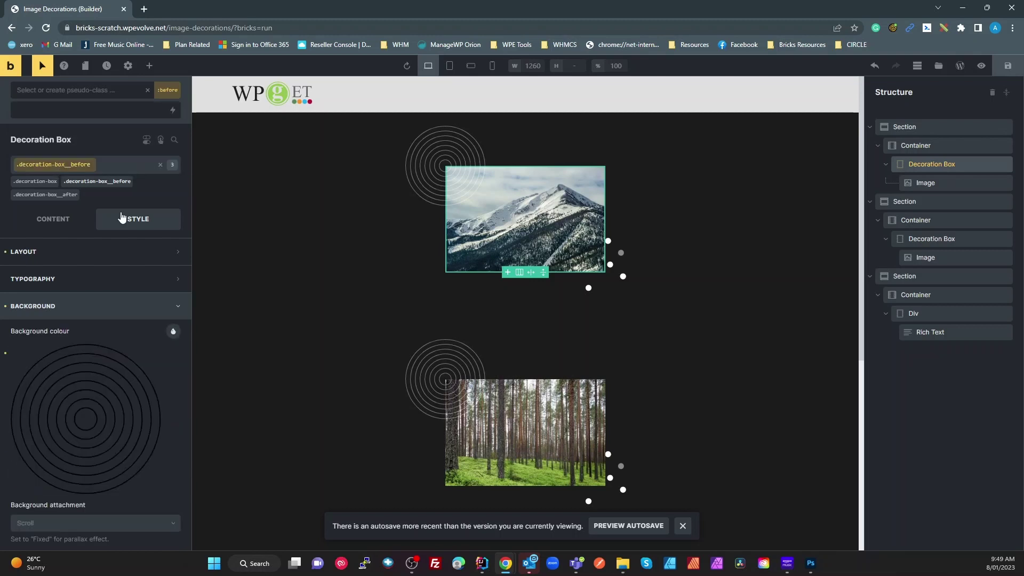
{"action": "left_click", "coordinate": [91, 411]}
{"action": "left_click", "coordinate": [64, 188]}
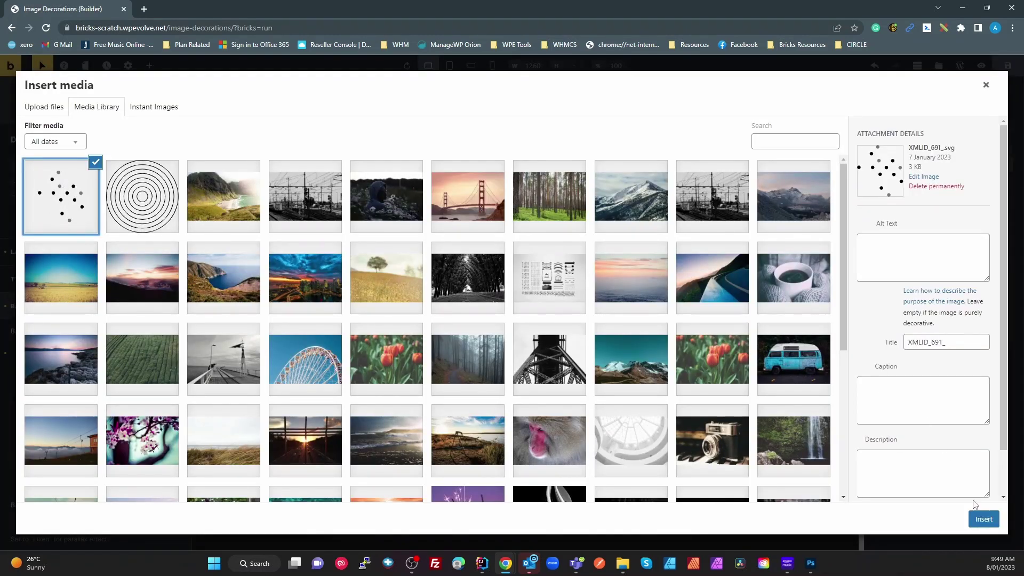
{"action": "left_click", "coordinate": [984, 520]}
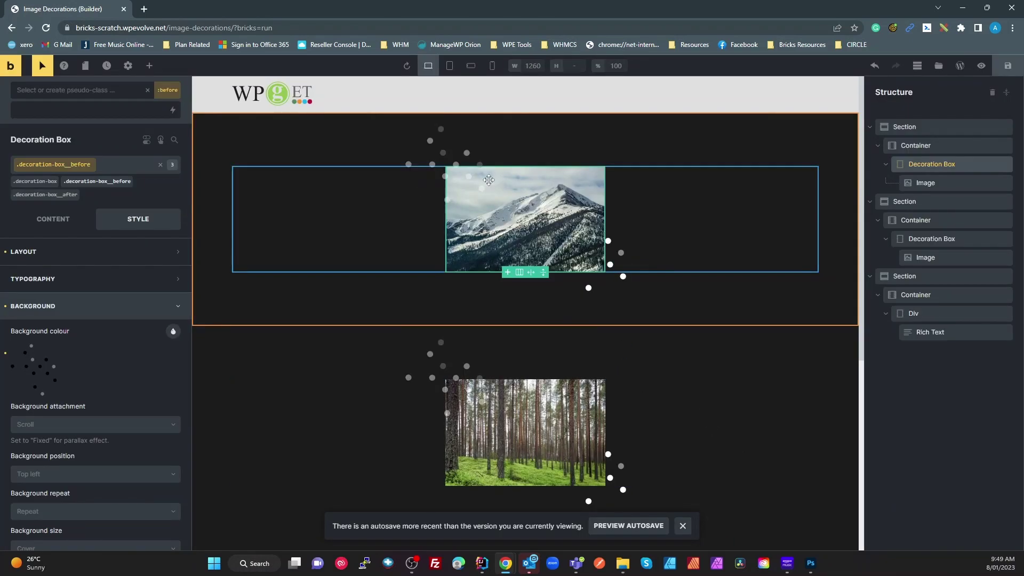
Step: Raise the opacity CSS filter of decoration-box__before's :before decoration to 83
{"action": "left_click", "coordinate": [65, 311]}
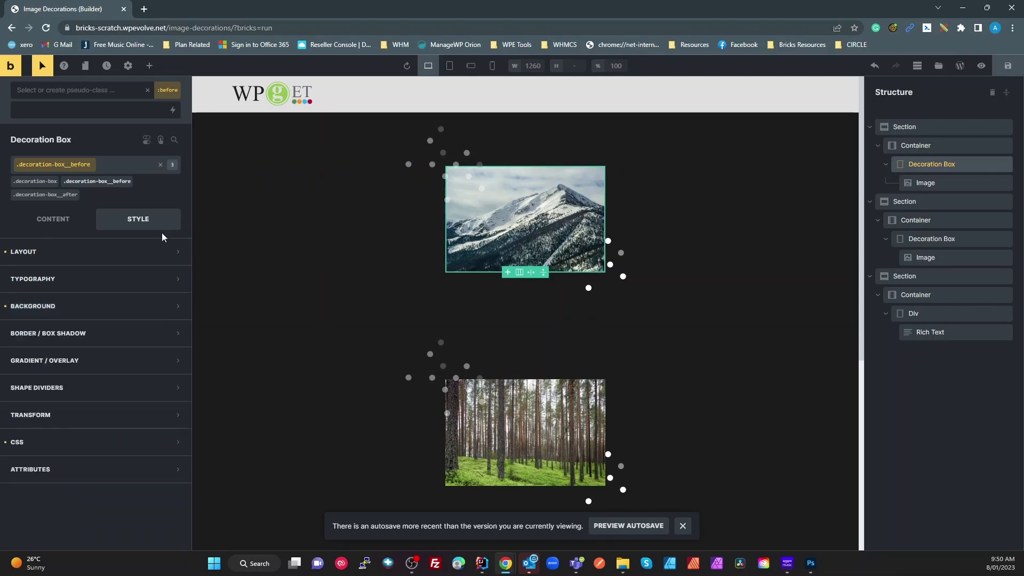
{"action": "left_click", "coordinate": [68, 442]}
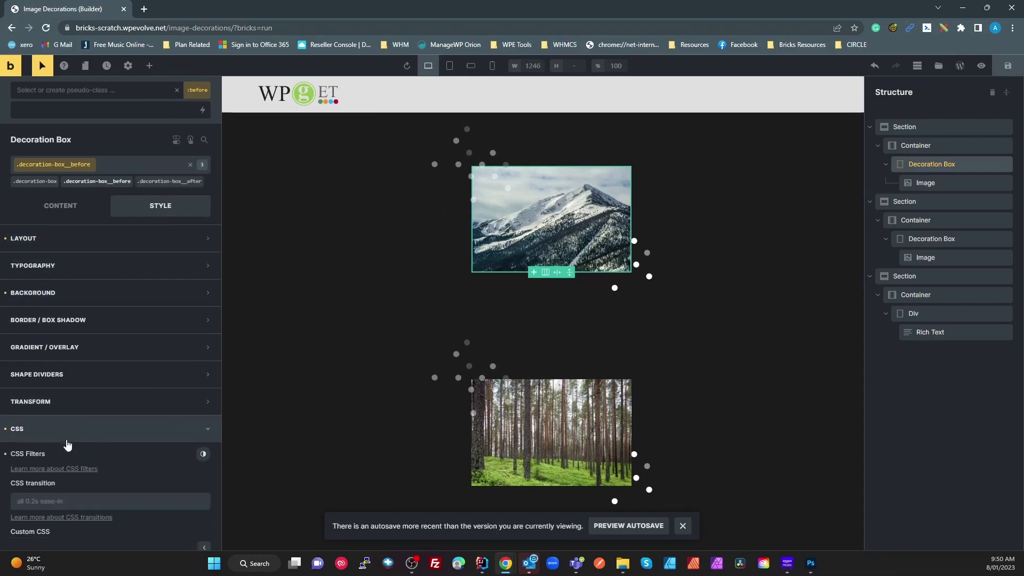
{"action": "scroll", "coordinate": [229, 453], "scroll_direction": "down", "scroll_amount": 3}
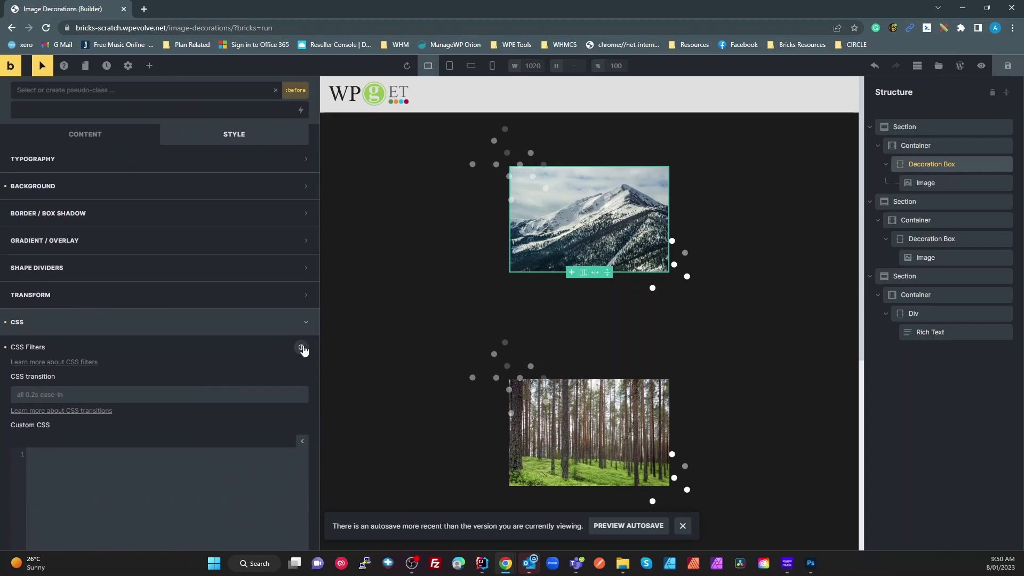
{"action": "left_click", "coordinate": [301, 347]}
{"action": "scroll", "coordinate": [233, 492], "scroll_direction": "down", "scroll_amount": 1}
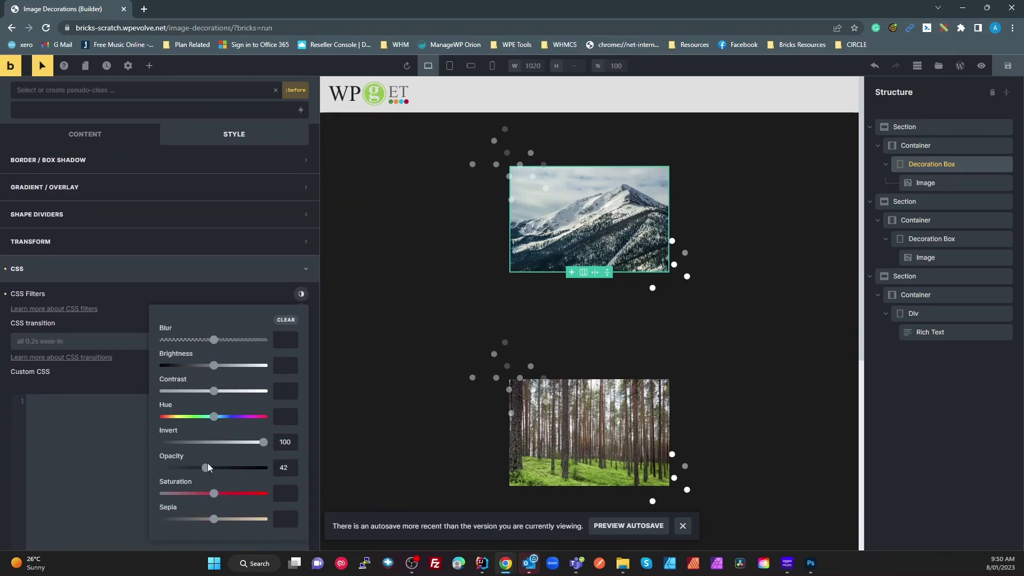
{"action": "left_click_drag", "start_coordinate": [208, 475], "coordinate": [246, 467]}
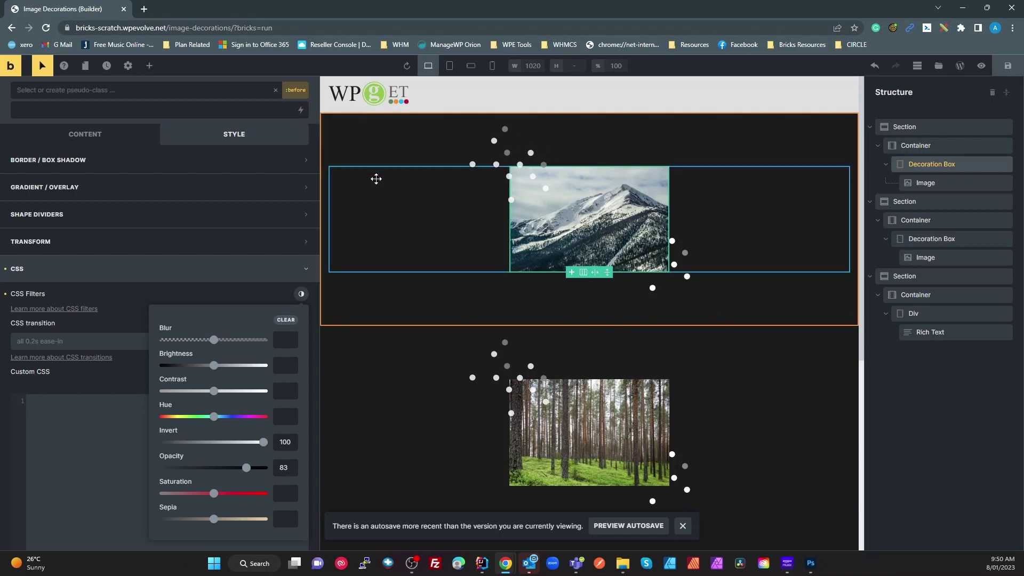
Step: Rotate decoration-box__before's :before graphic about Z, trying -45deg and -60deg before settling on -90deg
{"action": "scroll", "coordinate": [232, 218], "scroll_direction": "up", "scroll_amount": 3}
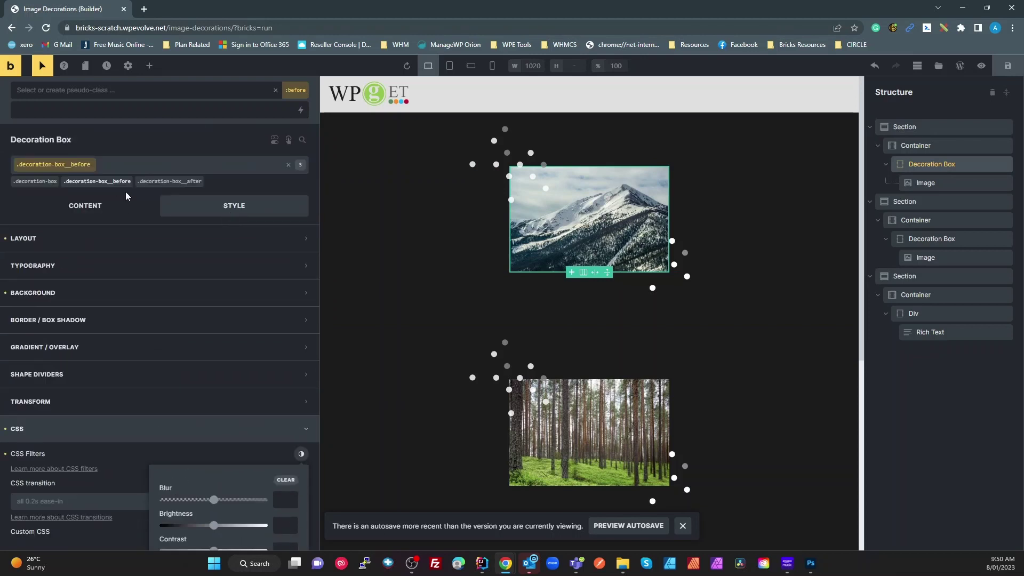
{"action": "left_click", "coordinate": [114, 181]}
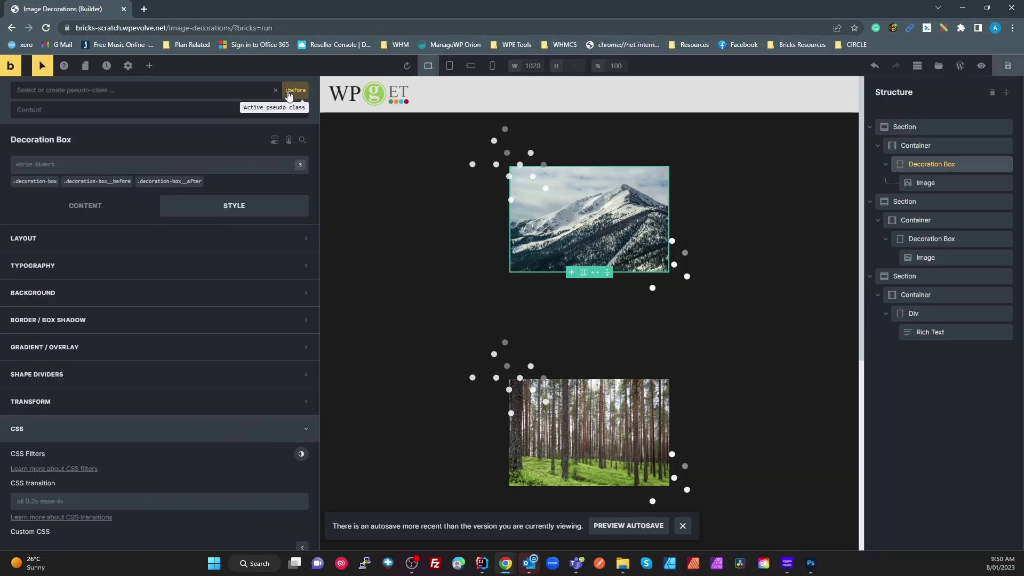
{"action": "left_click", "coordinate": [126, 182]}
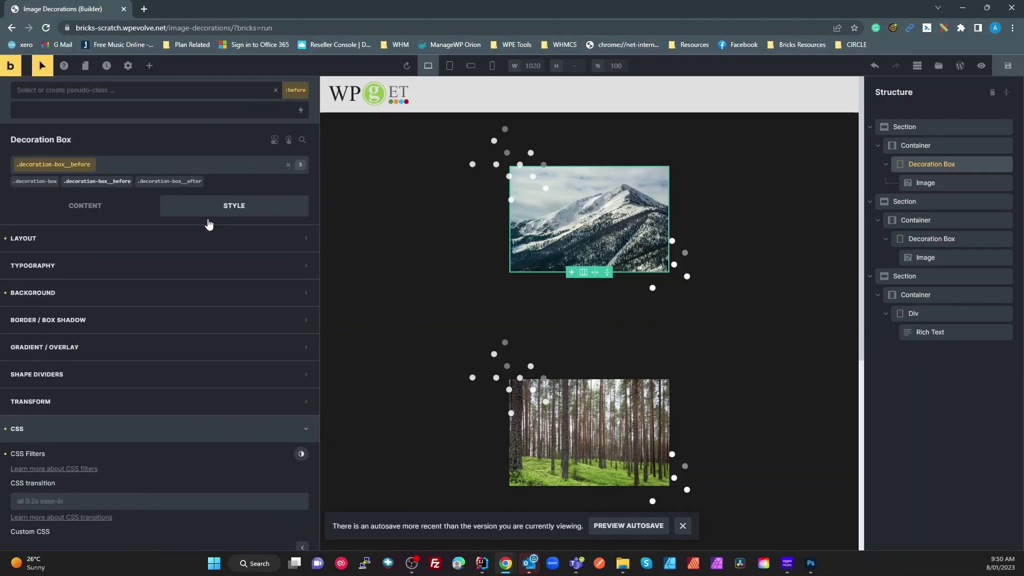
{"action": "scroll", "coordinate": [87, 334], "scroll_direction": "down", "scroll_amount": 2}
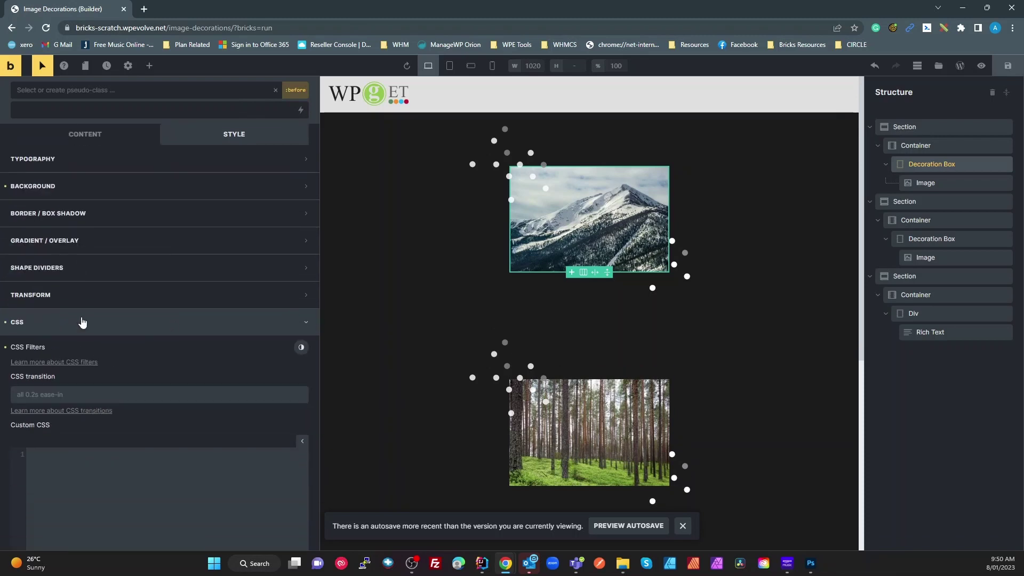
{"action": "left_click", "coordinate": [69, 300]}
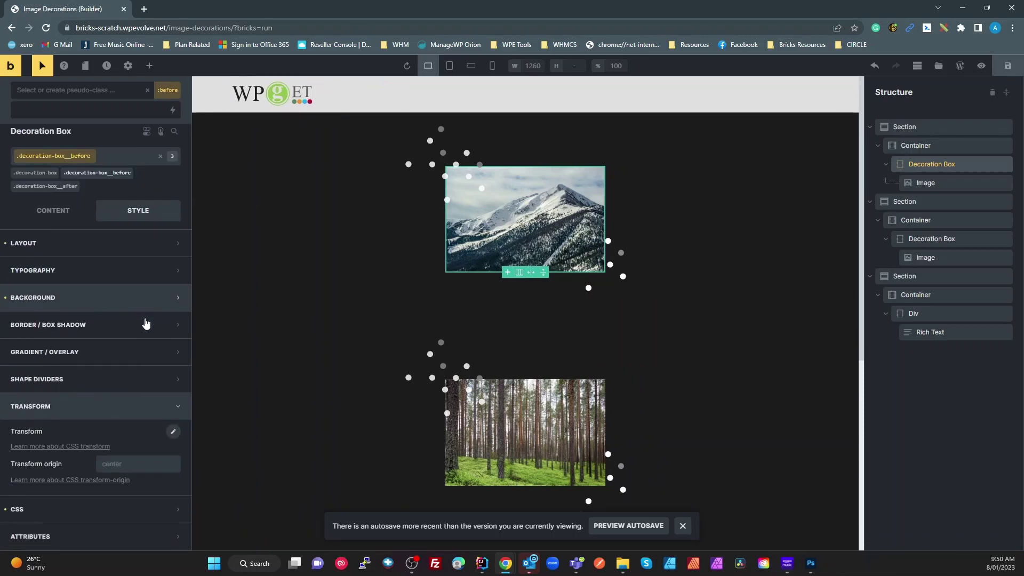
{"action": "left_click", "coordinate": [173, 433]}
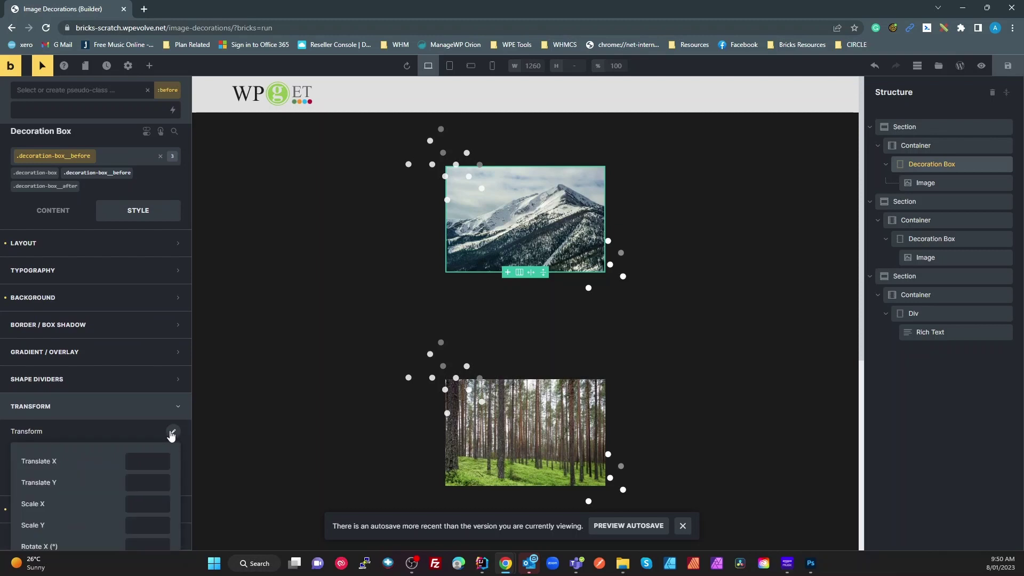
{"action": "scroll", "coordinate": [170, 436], "scroll_direction": "down", "scroll_amount": 2}
{"action": "left_click", "coordinate": [137, 490]}
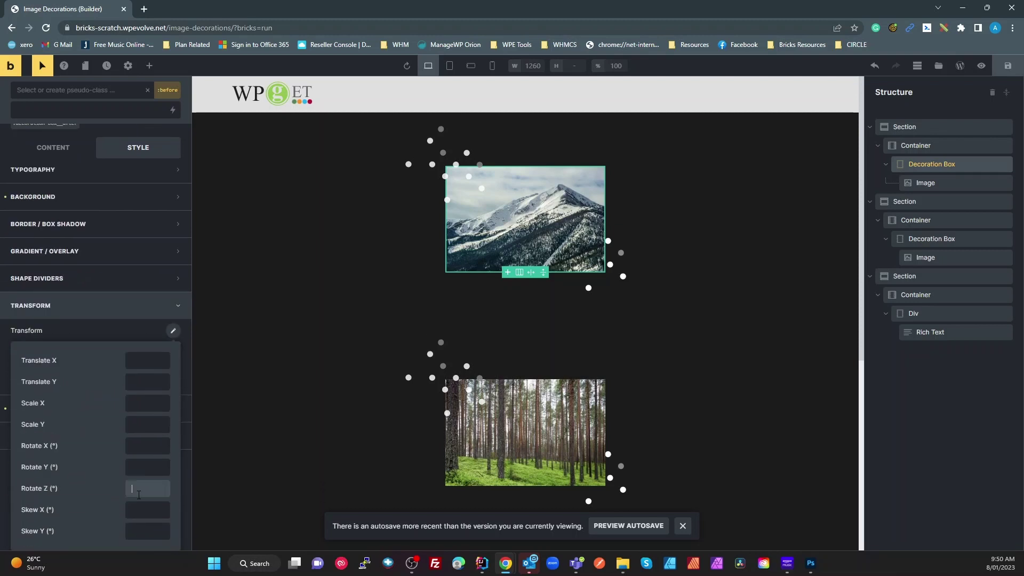
{"action": "type", "text": "-45deg"}
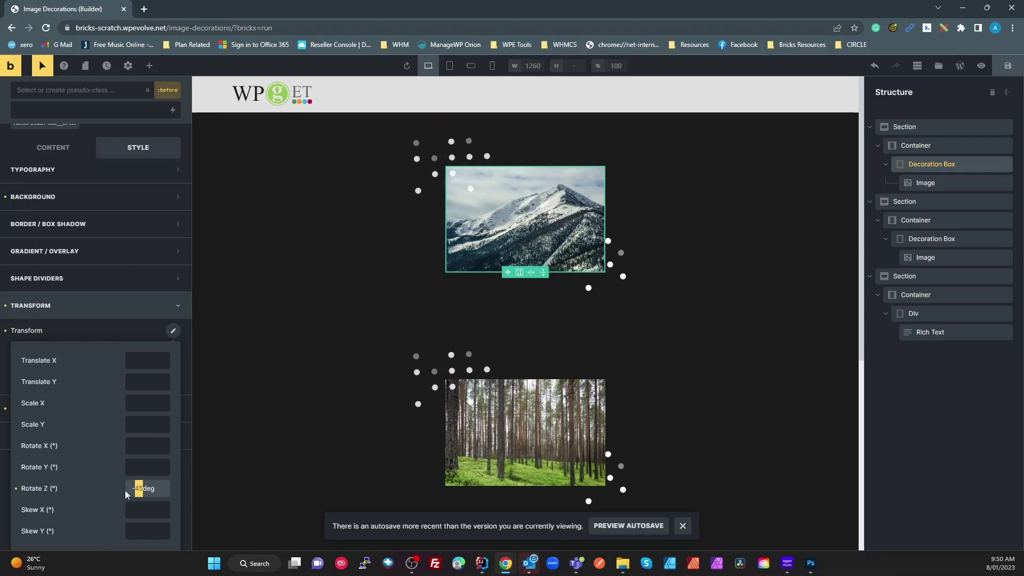
{"action": "type", "text": "60"}
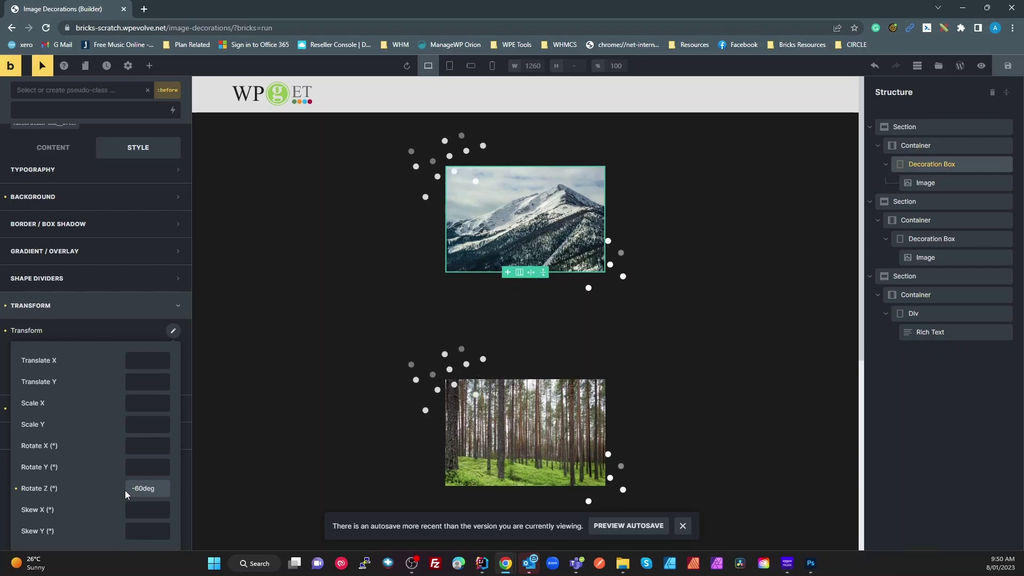
{"action": "key", "text": "BackSpace"}
{"action": "key", "text": "BackSpace"}
{"action": "type", "text": "90"}
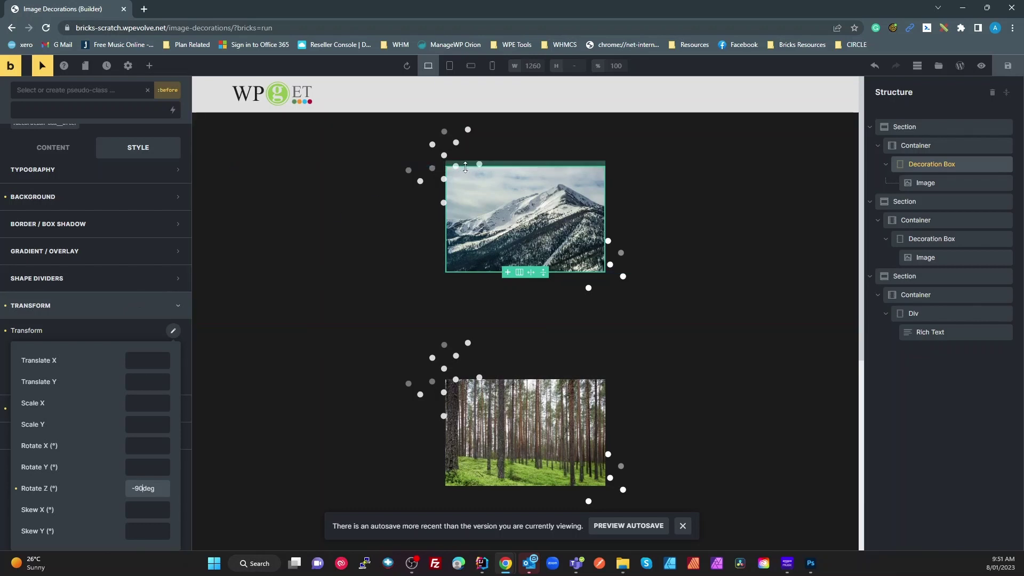
Step: Set both the top and left position offsets of decoration-box__before's :before decoration to -55px
{"action": "left_click", "coordinate": [91, 307]}
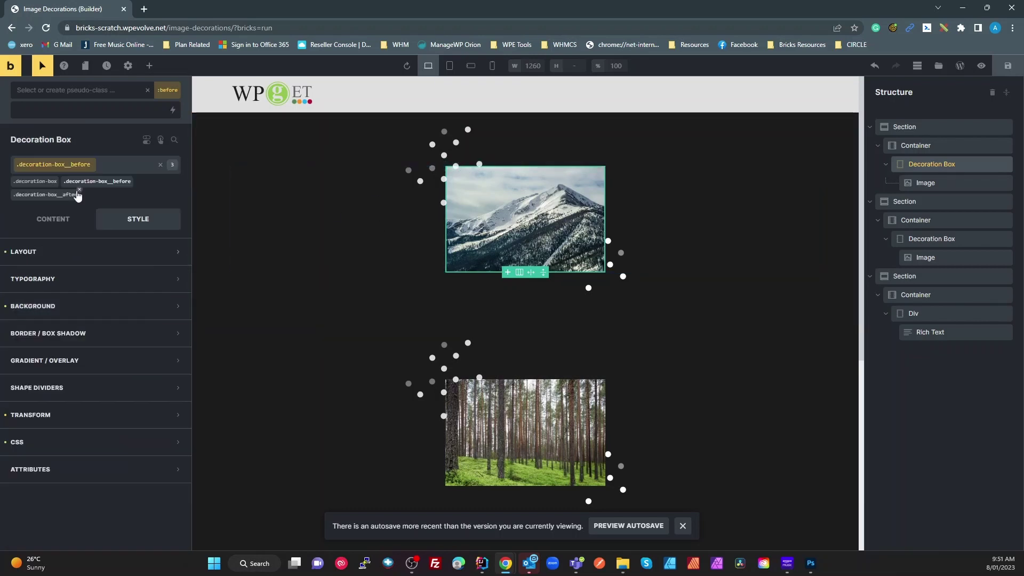
{"action": "left_click", "coordinate": [74, 261]}
{"action": "scroll", "coordinate": [168, 413], "scroll_direction": "down", "scroll_amount": 1}
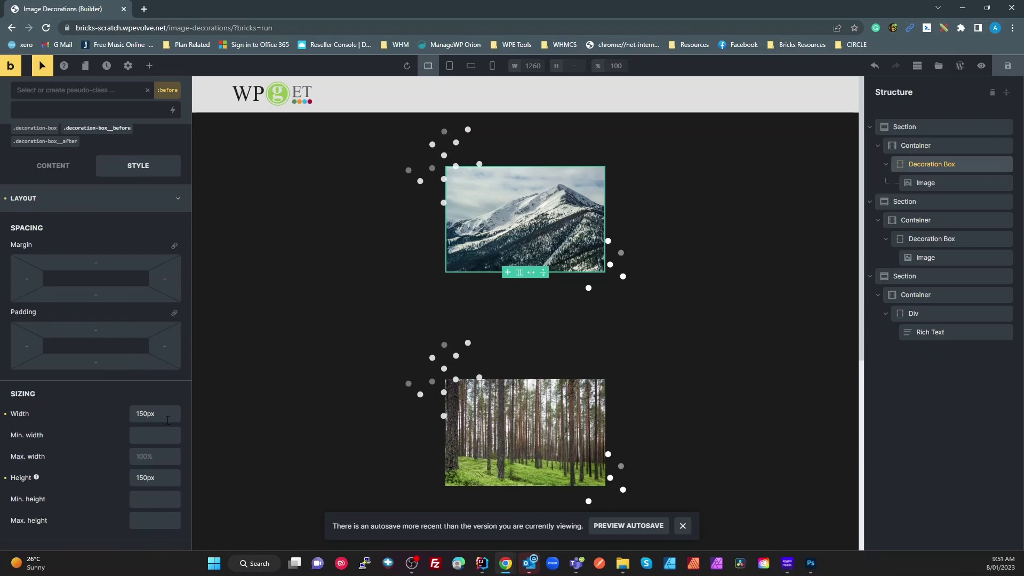
{"action": "scroll", "coordinate": [168, 413], "scroll_direction": "down", "scroll_amount": 4}
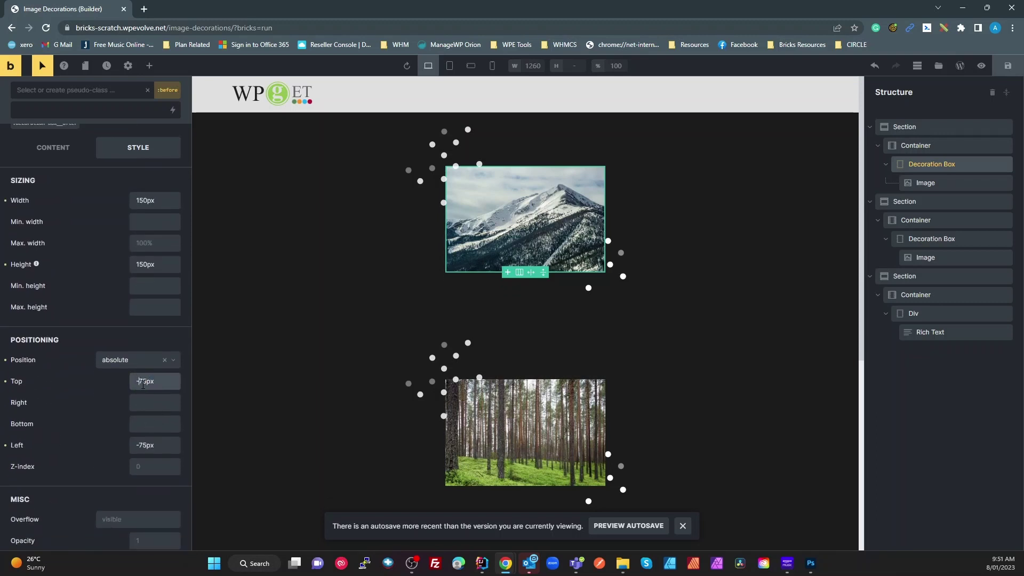
{"action": "key", "text": "BackSpace"}
{"action": "type", "text": "5"}
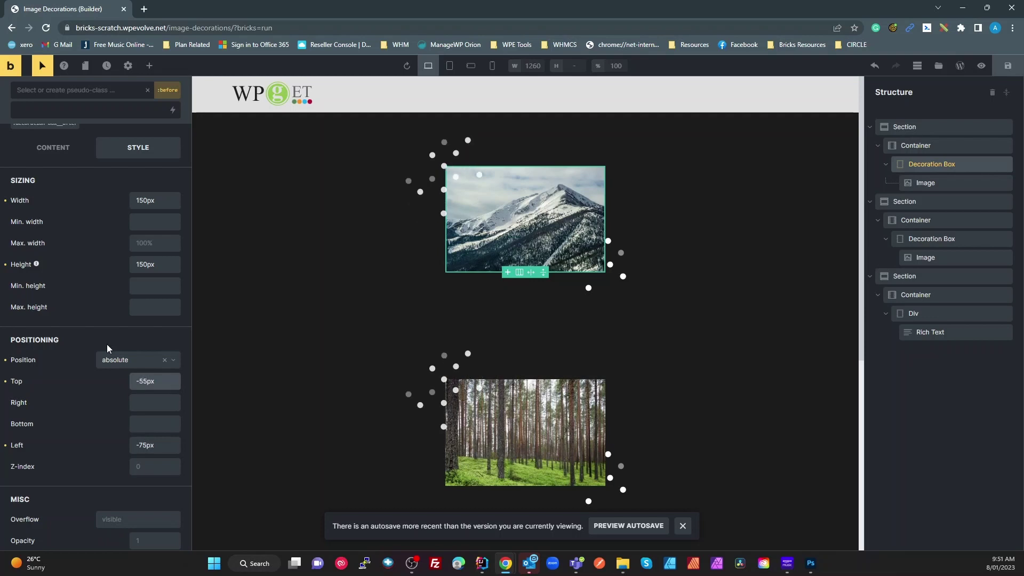
{"action": "left_click", "coordinate": [145, 443]}
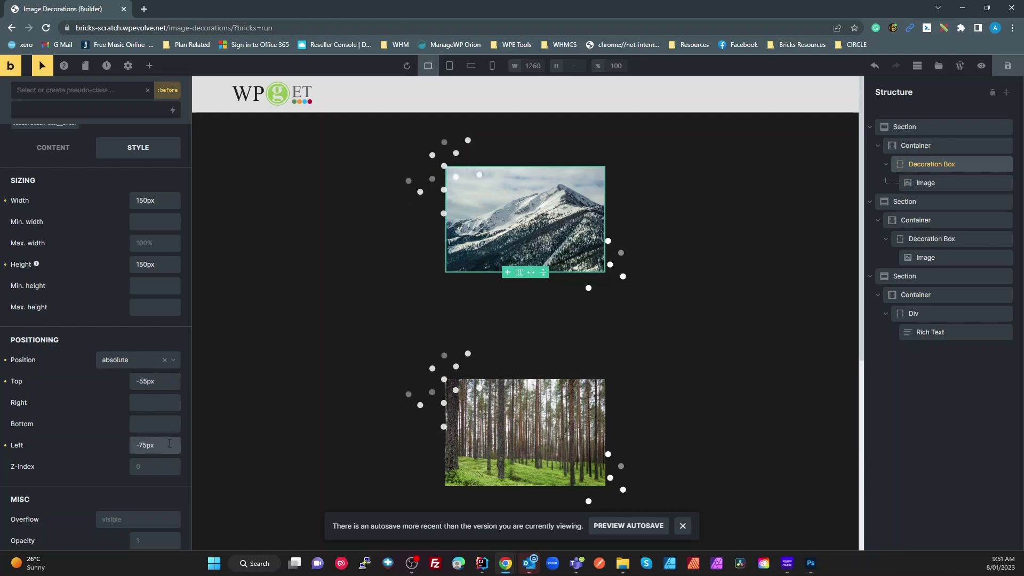
{"action": "key", "text": "BackSpace"}
{"action": "type", "text": "5"}
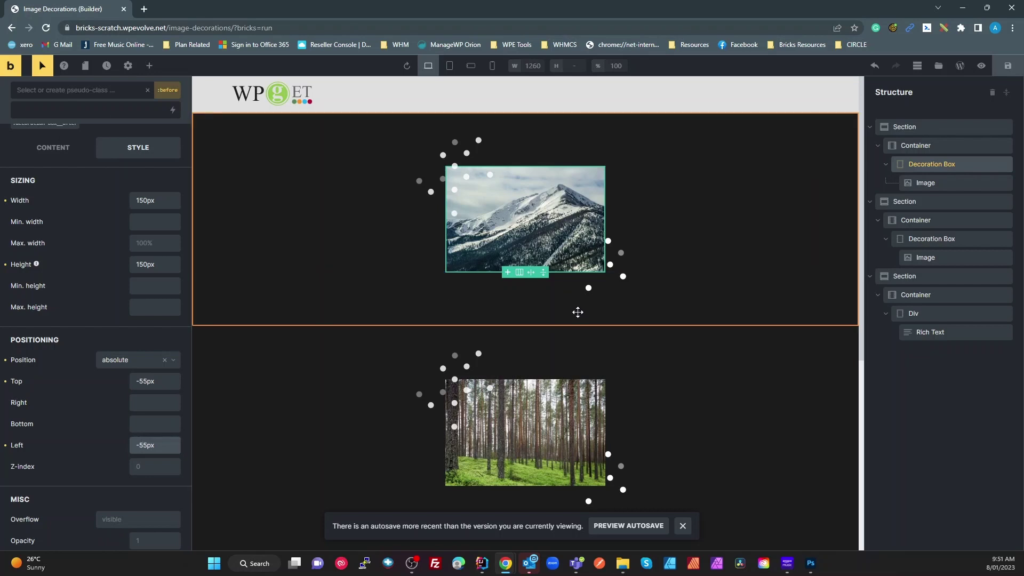
Step: Save the page and open it on the frontend
{"action": "scroll", "coordinate": [573, 301], "scroll_direction": "down", "scroll_amount": 5}
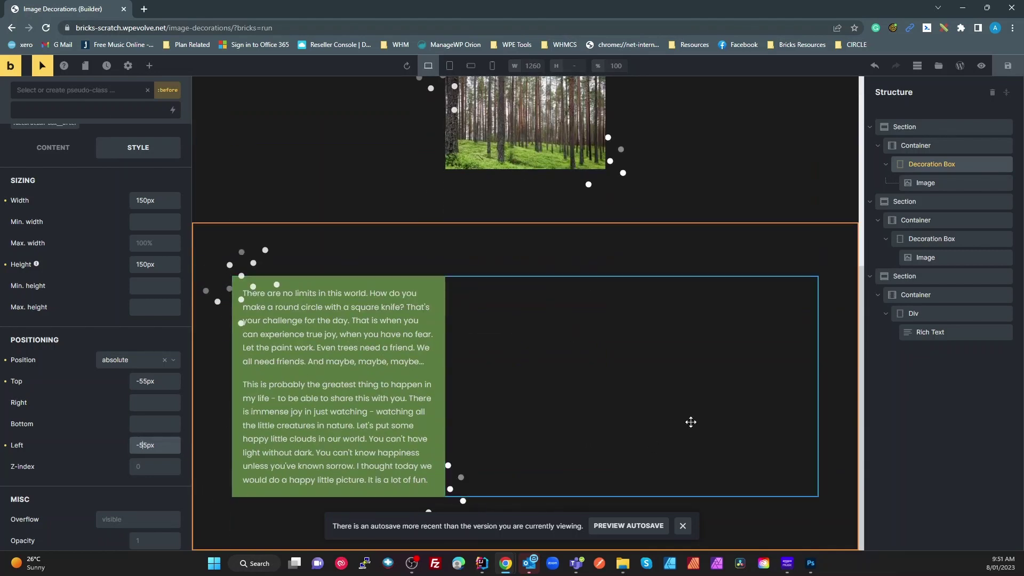
{"action": "left_click", "coordinate": [1007, 66]}
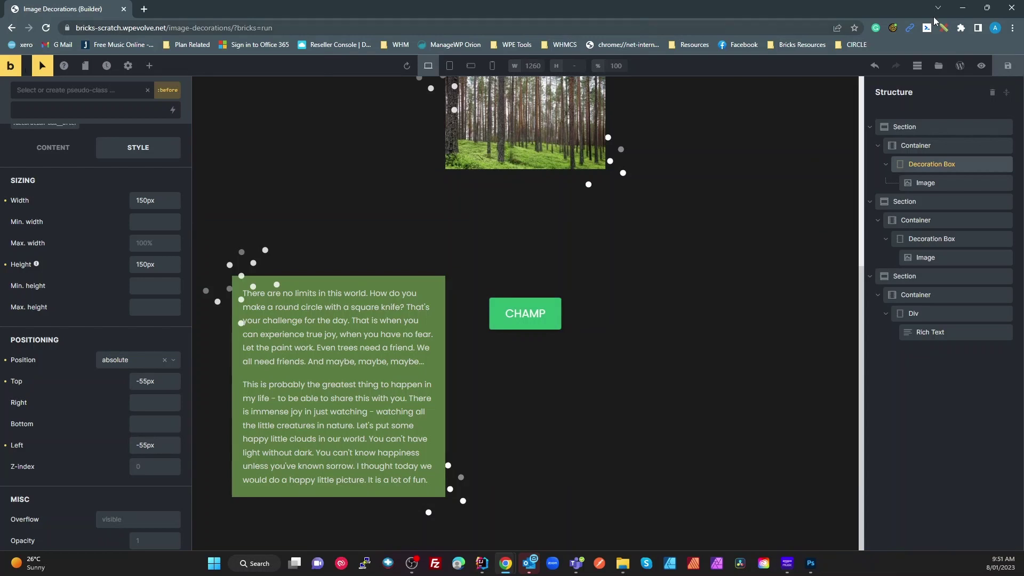
{"action": "left_click", "coordinate": [980, 67]}
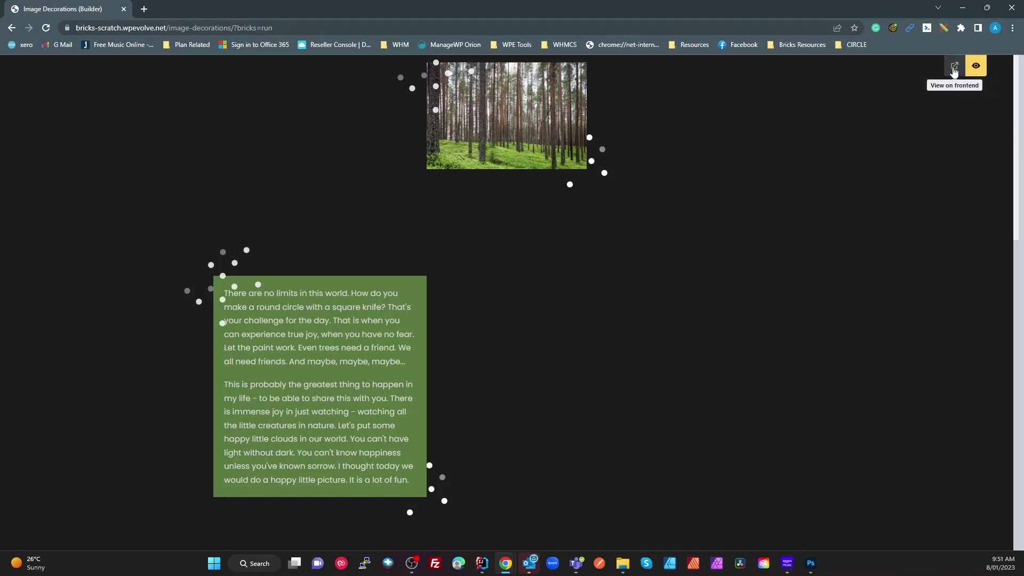
{"action": "left_click", "coordinate": [954, 66]}
Step: Examine the decorations around both images and the green text box on the frontend page
{"action": "scroll", "coordinate": [610, 228], "scroll_direction": "down", "scroll_amount": 5}
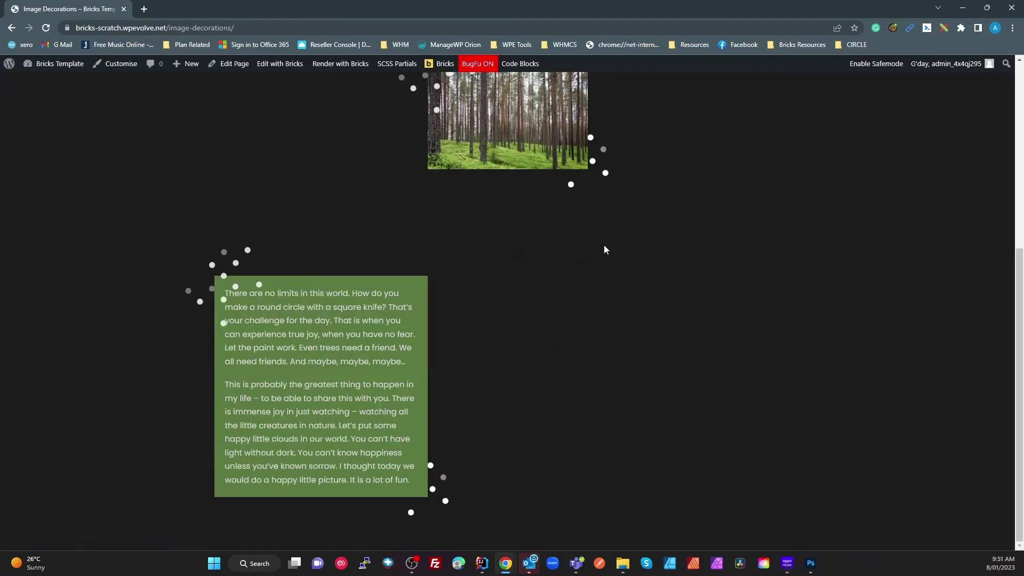
{"action": "scroll", "coordinate": [674, 266], "scroll_direction": "up", "scroll_amount": 5}
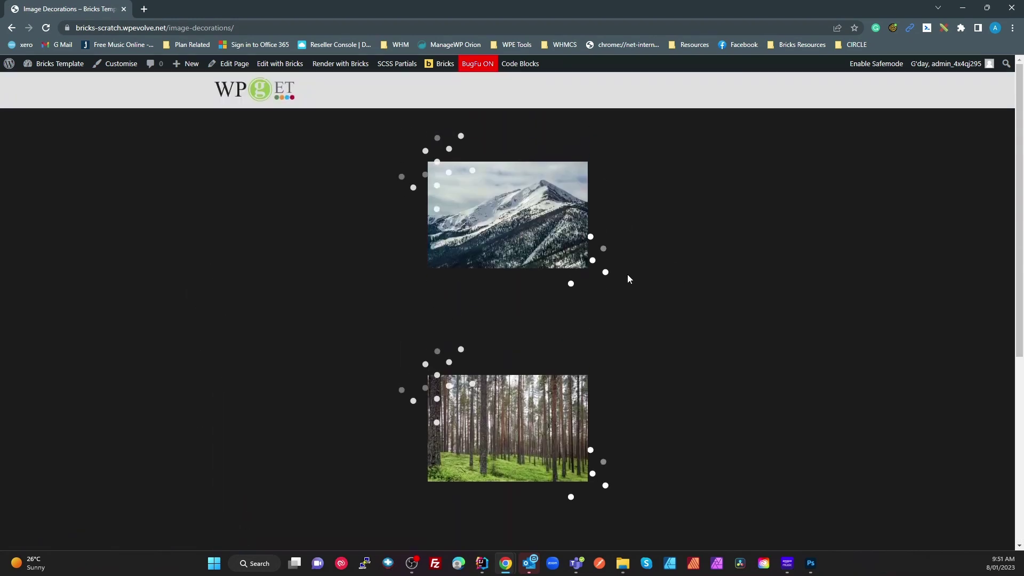
{"action": "scroll", "coordinate": [475, 418], "scroll_direction": "down", "scroll_amount": 5}
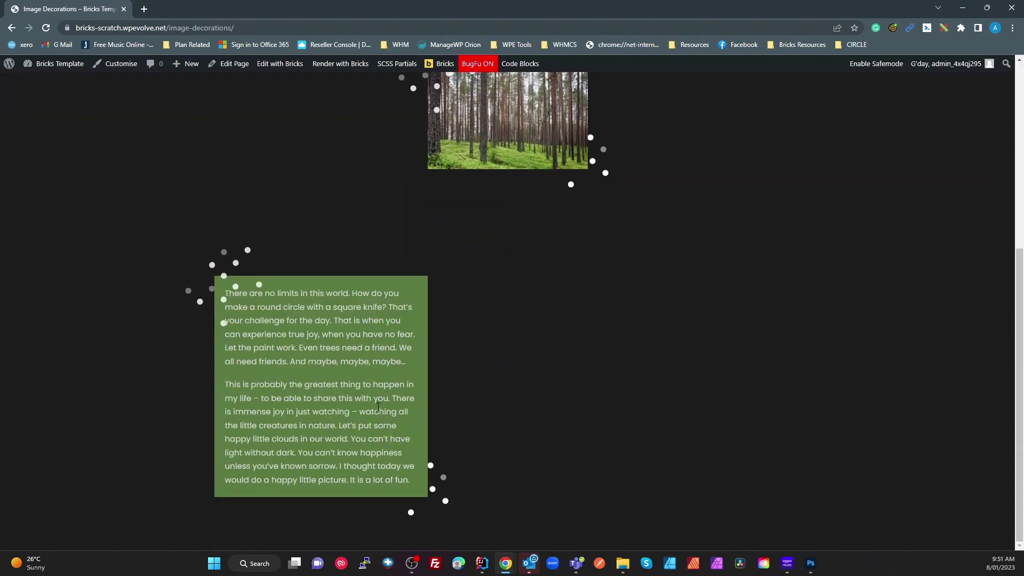
{"action": "scroll", "coordinate": [377, 410], "scroll_direction": "up", "scroll_amount": 5}
{"action": "scroll", "coordinate": [277, 465], "scroll_direction": "down", "scroll_amount": 4}
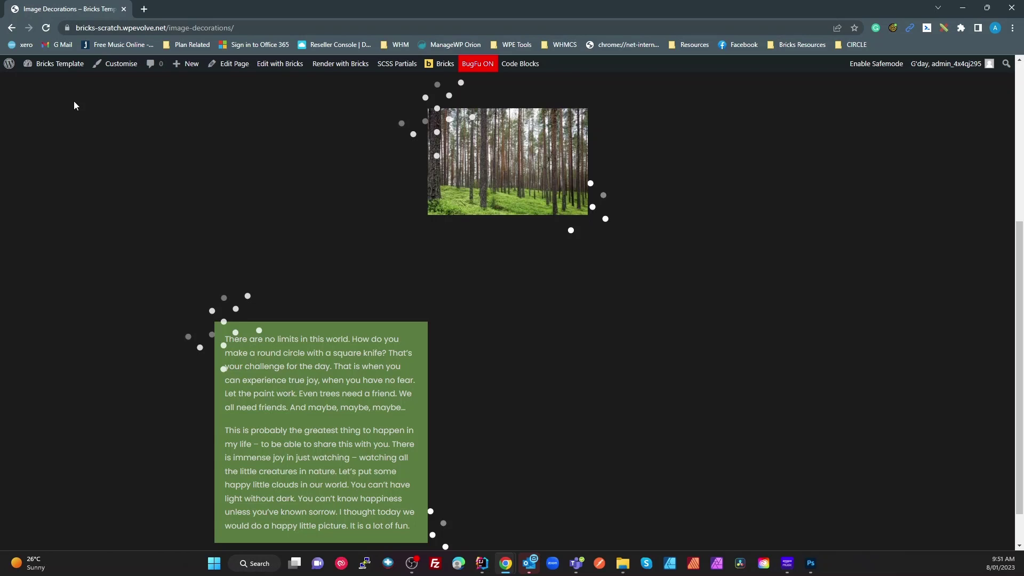
{"action": "scroll", "coordinate": [188, 163], "scroll_direction": "up", "scroll_amount": 4}
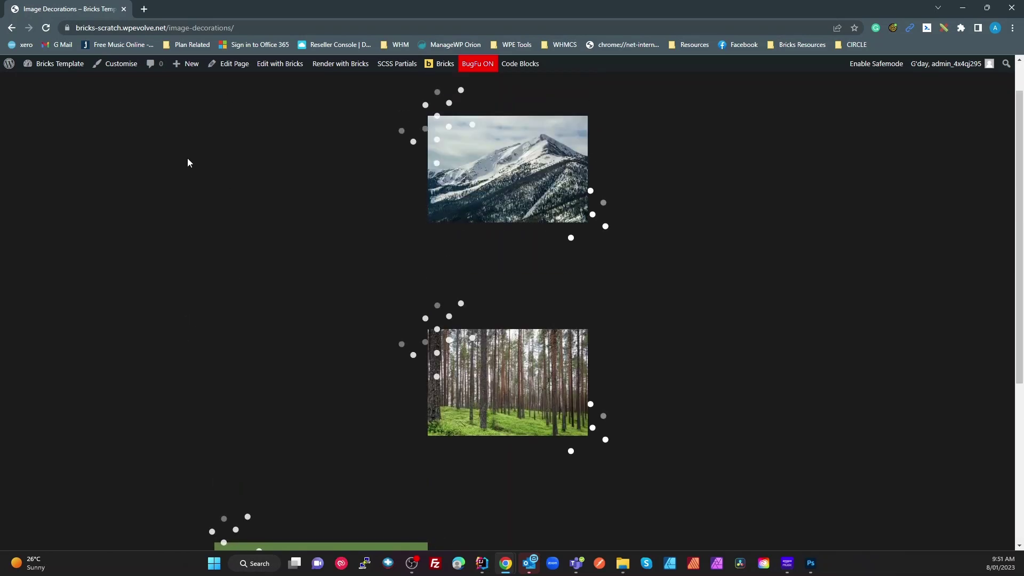
{"action": "left_click_drag", "start_coordinate": [629, 5], "coordinate": [596, 16]}
{"action": "double_click", "coordinate": [598, 17]}
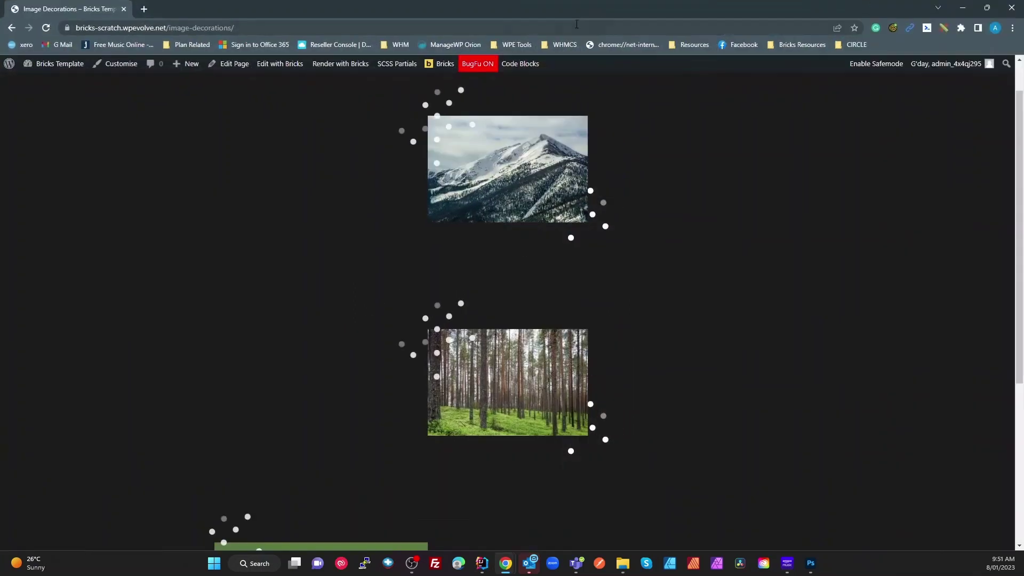
Step: Reopen the page in the Bricks editor and add a new class decoration-box__before--circles to the mountain image's Decoration Box
{"action": "left_click", "coordinate": [278, 66]}
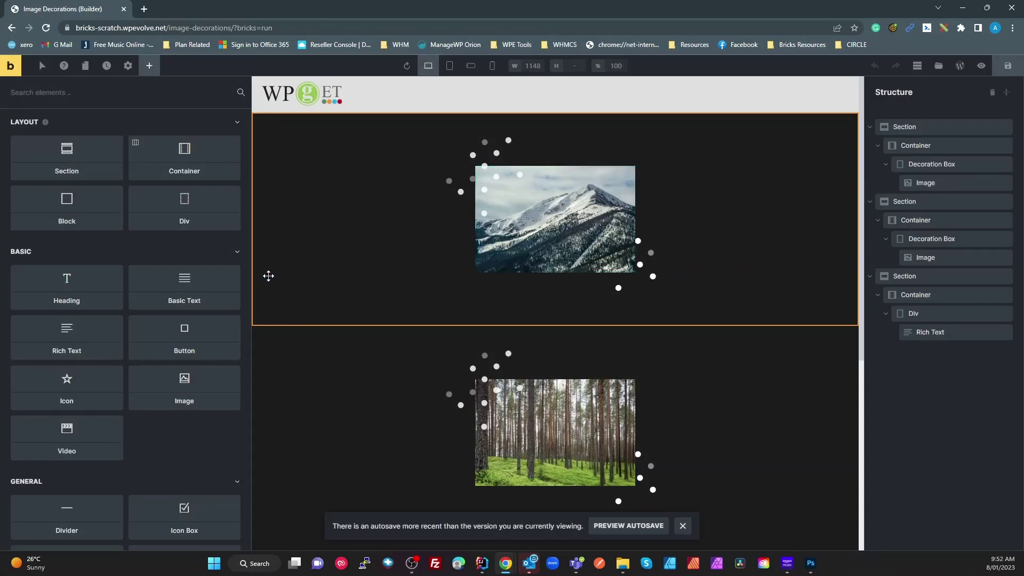
{"action": "left_click", "coordinate": [492, 154]}
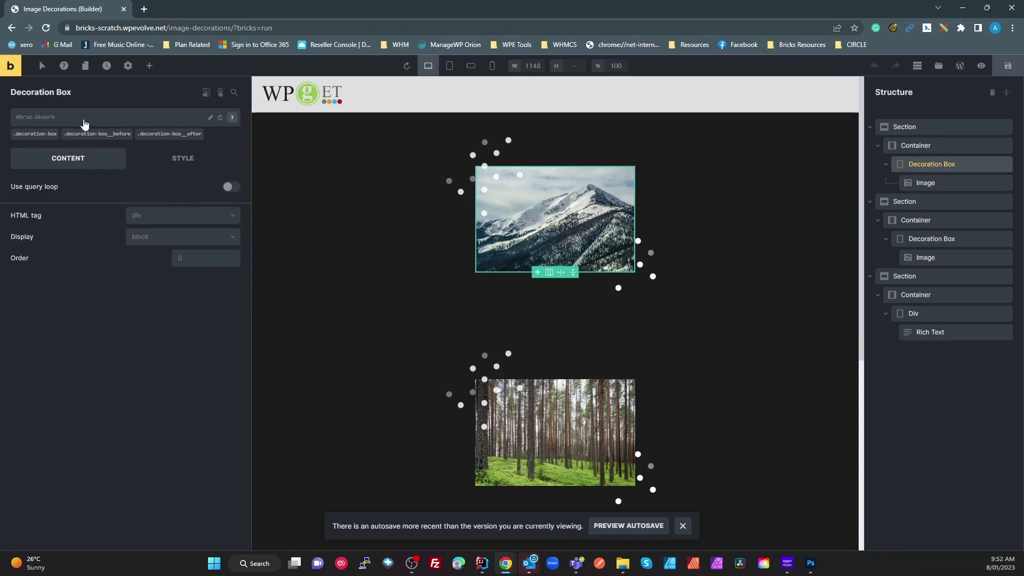
{"action": "left_click", "coordinate": [126, 137]}
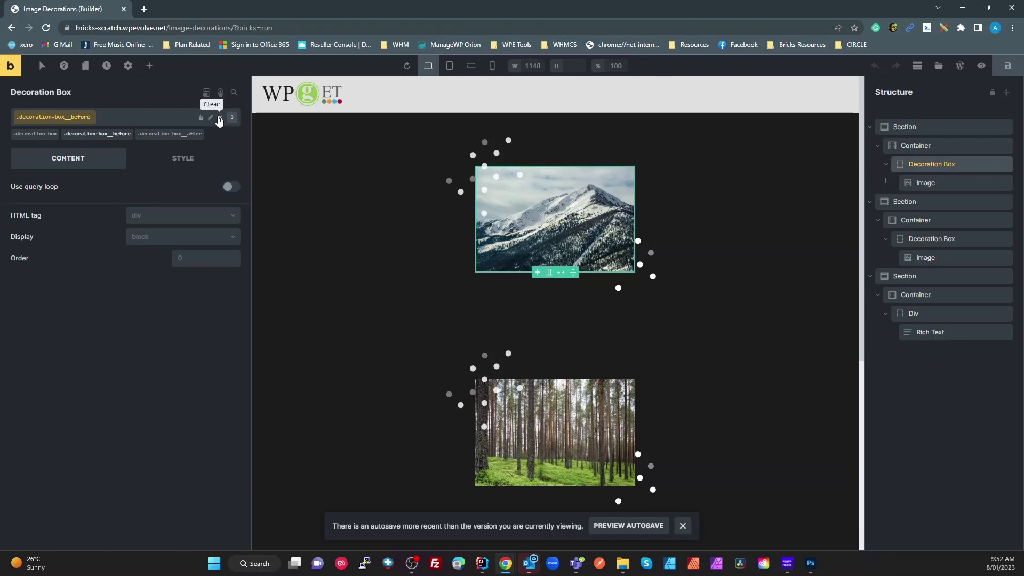
{"action": "left_click", "coordinate": [210, 118]}
{"action": "key", "text": "ctrl+a"}
{"action": "key", "text": "ctrl+c"}
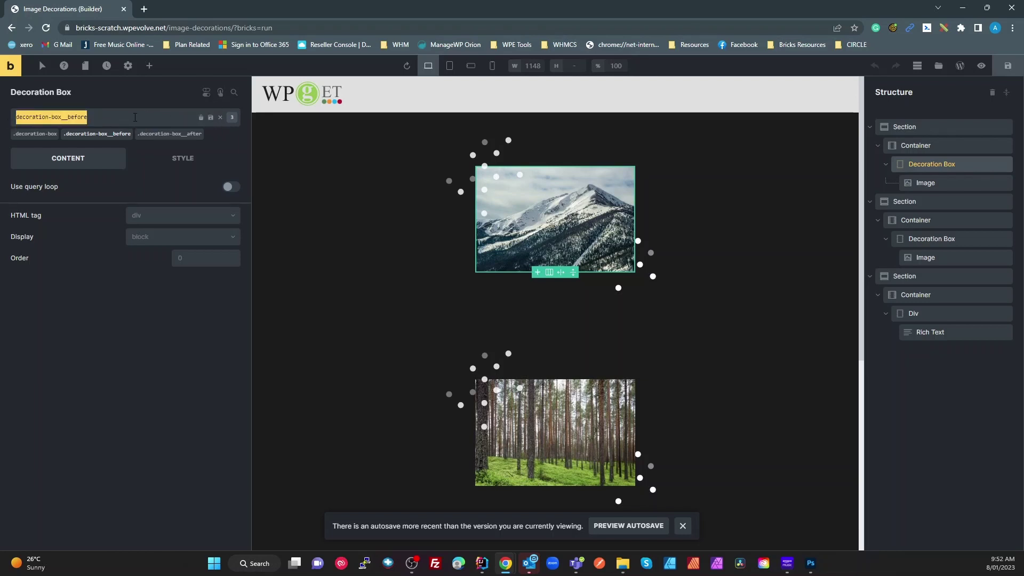
{"action": "left_click", "coordinate": [219, 119]}
{"action": "left_click", "coordinate": [118, 121]}
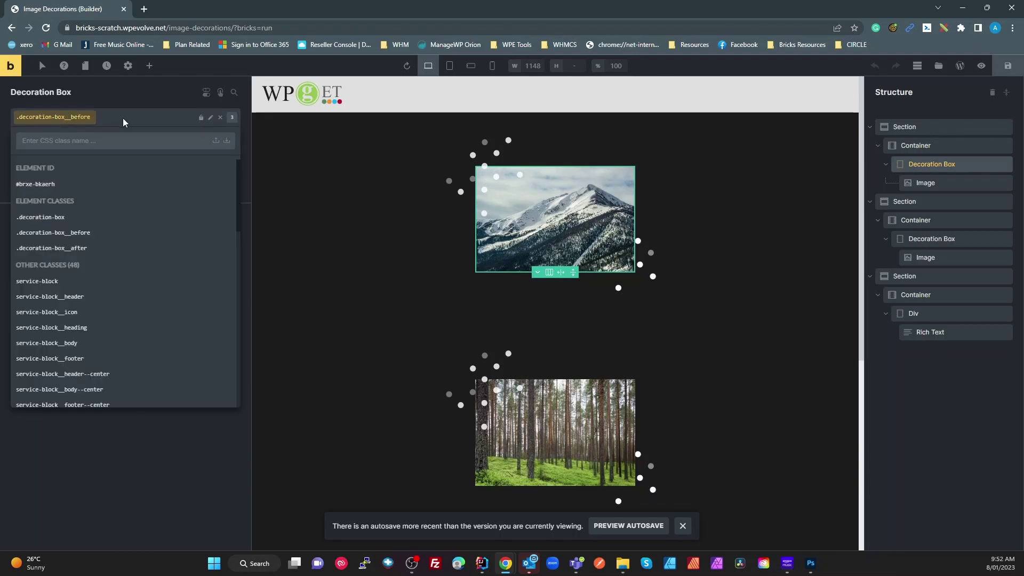
{"action": "key", "text": "ctrl+v"}
{"action": "type", "text": "--"}
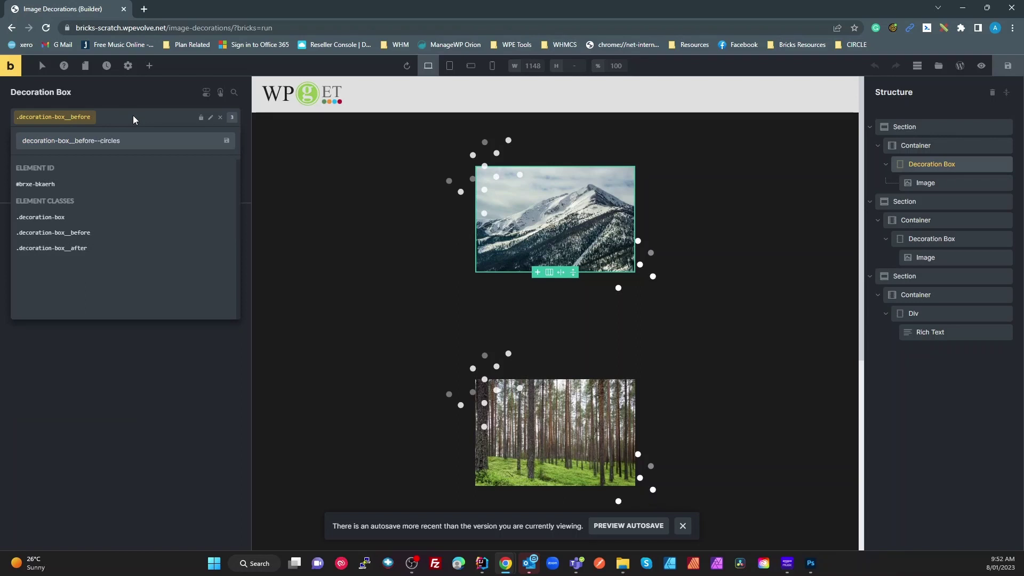
{"action": "key", "text": "Return"}
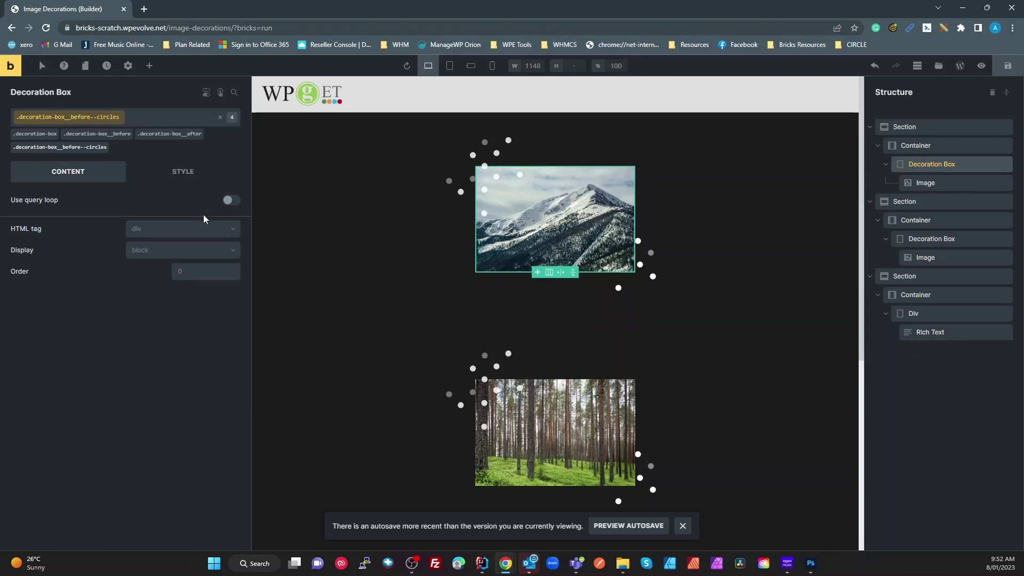
Step: Give the :before pseudo-element of decoration-box__before--circles the concentric circles graphic from the media library as its background image
{"action": "left_click", "coordinate": [42, 65]}
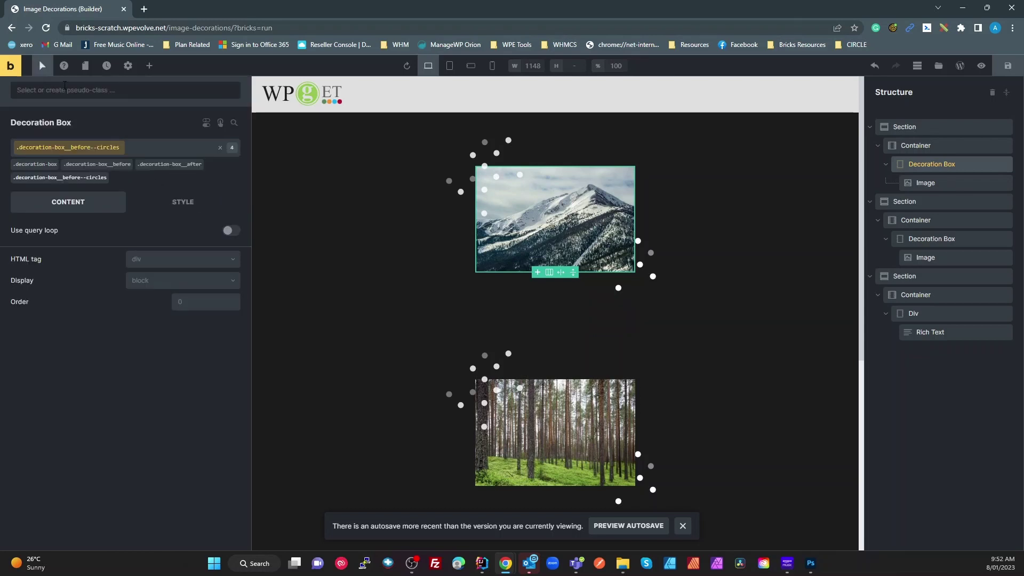
{"action": "left_click", "coordinate": [101, 91]}
{"action": "left_click", "coordinate": [50, 167]}
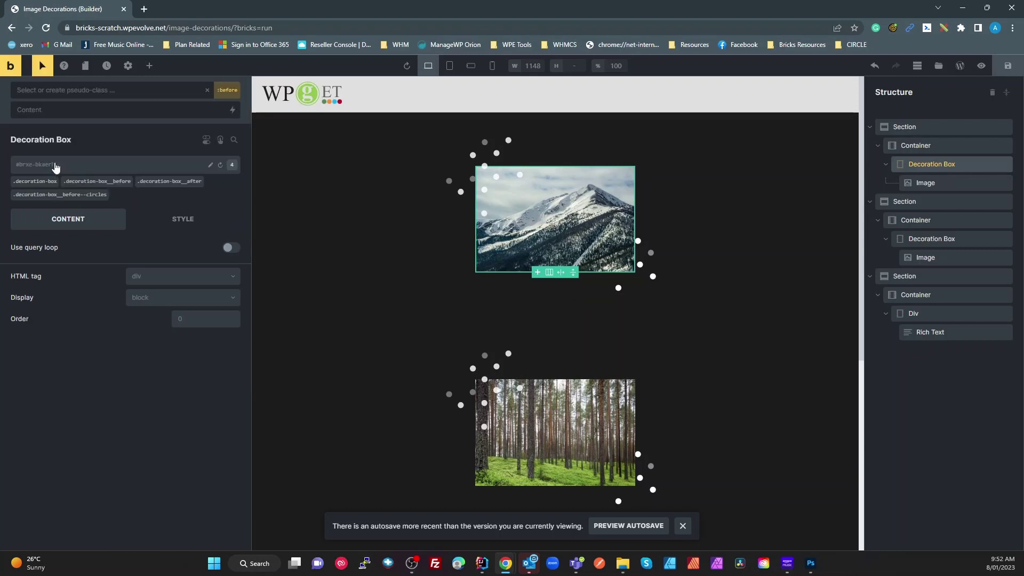
{"action": "left_click", "coordinate": [88, 199]}
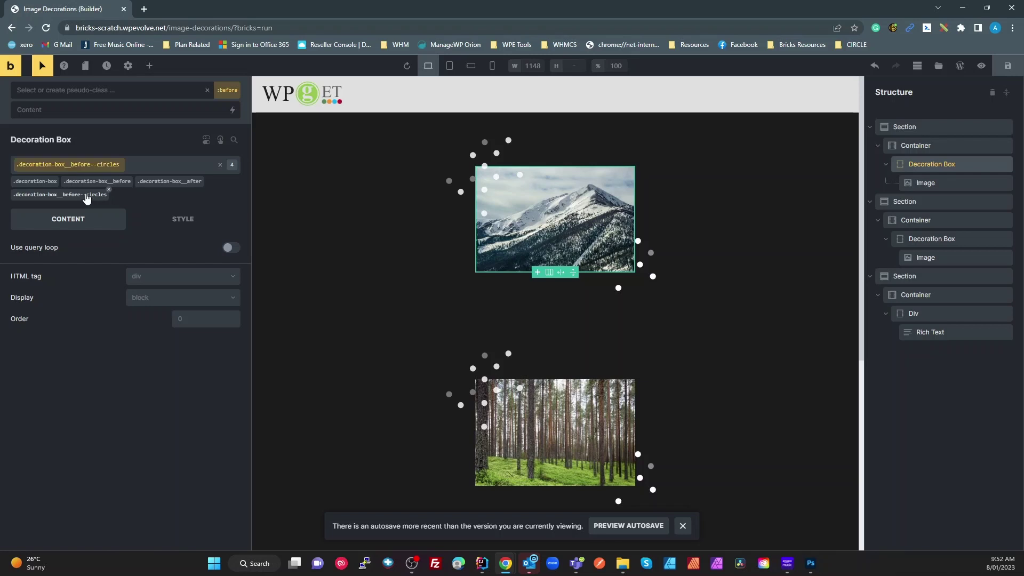
{"action": "left_click", "coordinate": [192, 222]}
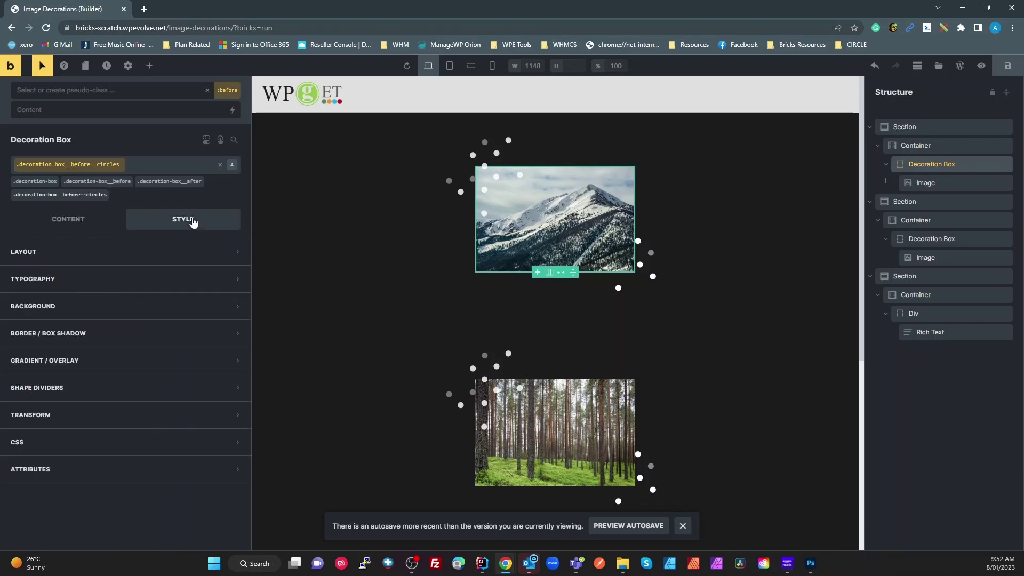
{"action": "left_click", "coordinate": [78, 308]}
{"action": "left_click", "coordinate": [126, 363]}
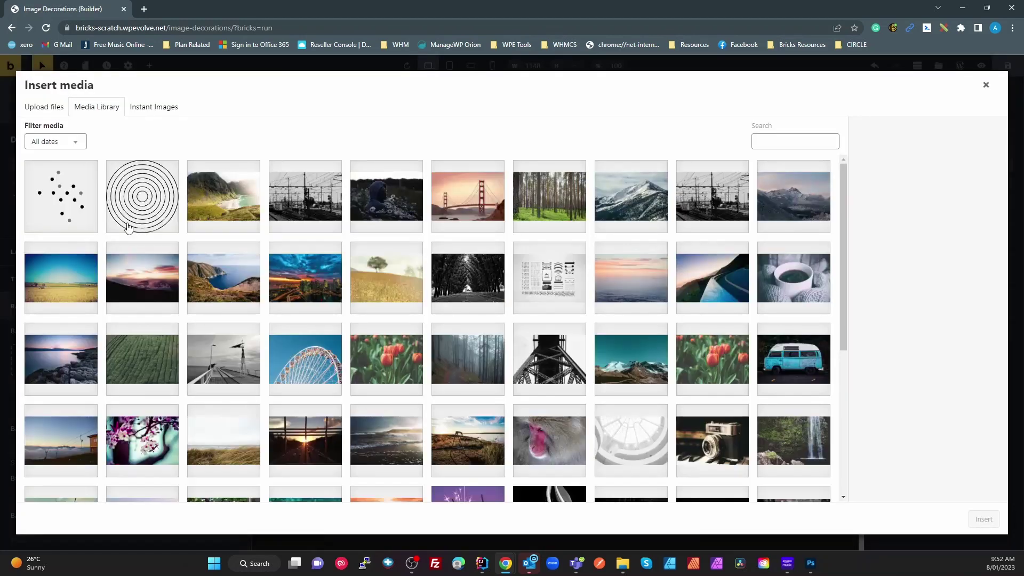
{"action": "left_click", "coordinate": [128, 227]}
{"action": "left_click", "coordinate": [983, 518]}
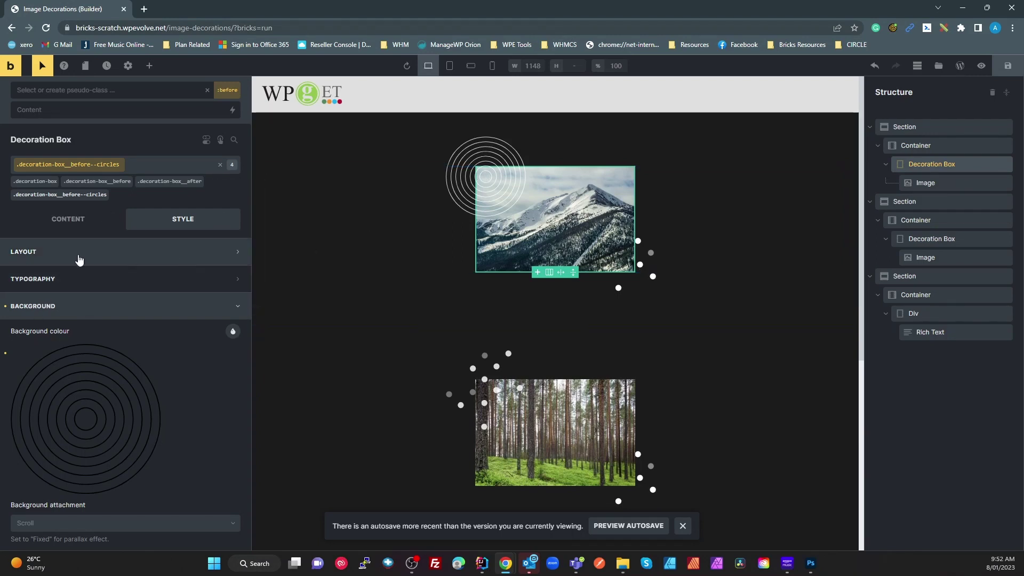
{"action": "left_click", "coordinate": [35, 253]}
{"action": "scroll", "coordinate": [103, 327], "scroll_direction": "down", "scroll_amount": 10}
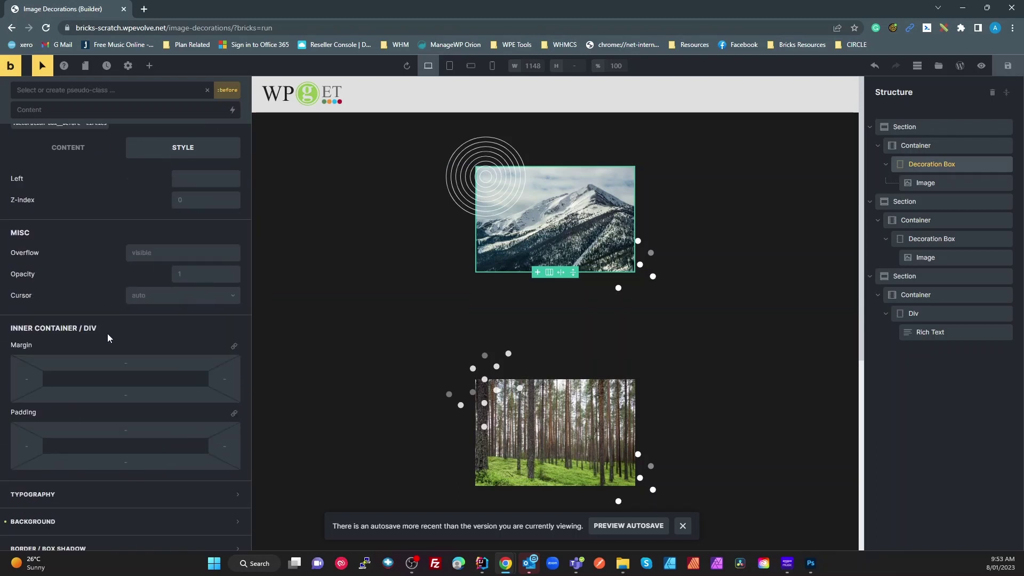
{"action": "scroll", "coordinate": [107, 336], "scroll_direction": "up", "scroll_amount": 10}
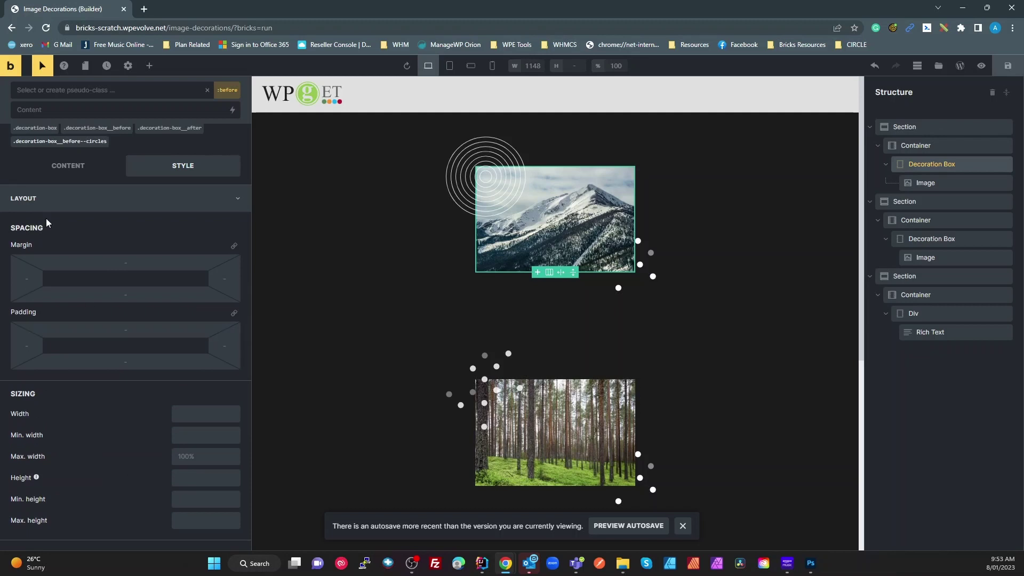
{"action": "scroll", "coordinate": [60, 250], "scroll_direction": "up", "scroll_amount": 1}
{"action": "left_click", "coordinate": [56, 257]}
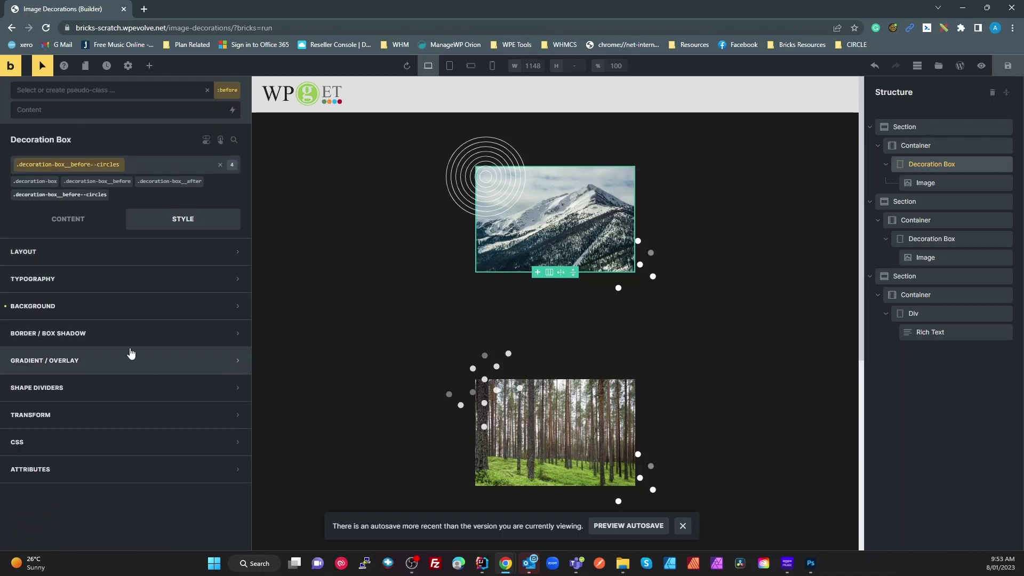
Step: Set the CSS filters on the :before of decoration-box__before--circles to Invert 3 and Opacity 32
{"action": "left_click", "coordinate": [107, 443]}
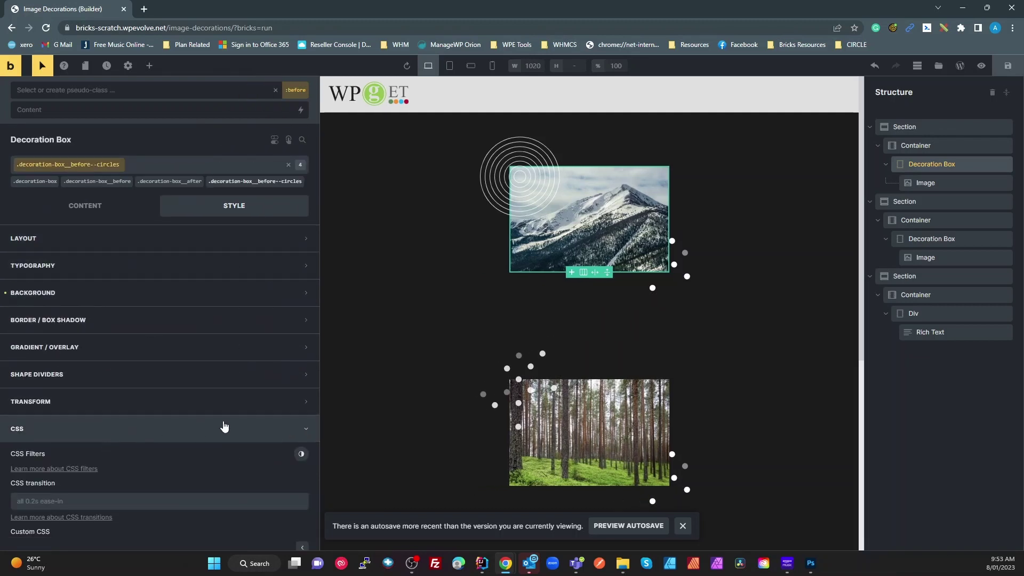
{"action": "left_click", "coordinate": [301, 454]}
{"action": "scroll", "coordinate": [275, 433], "scroll_direction": "down", "scroll_amount": 5}
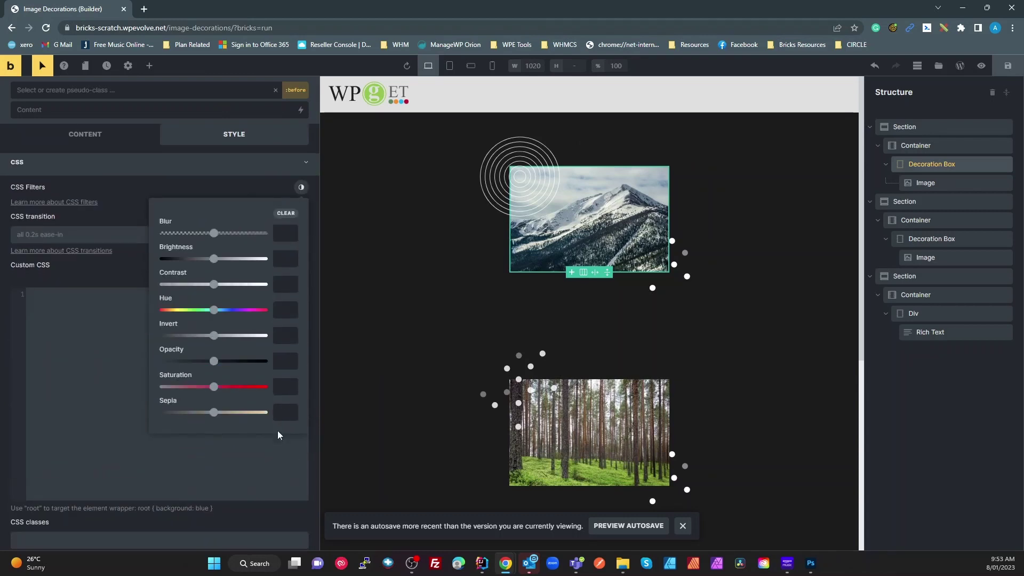
{"action": "left_click_drag", "start_coordinate": [215, 342], "coordinate": [168, 333]}
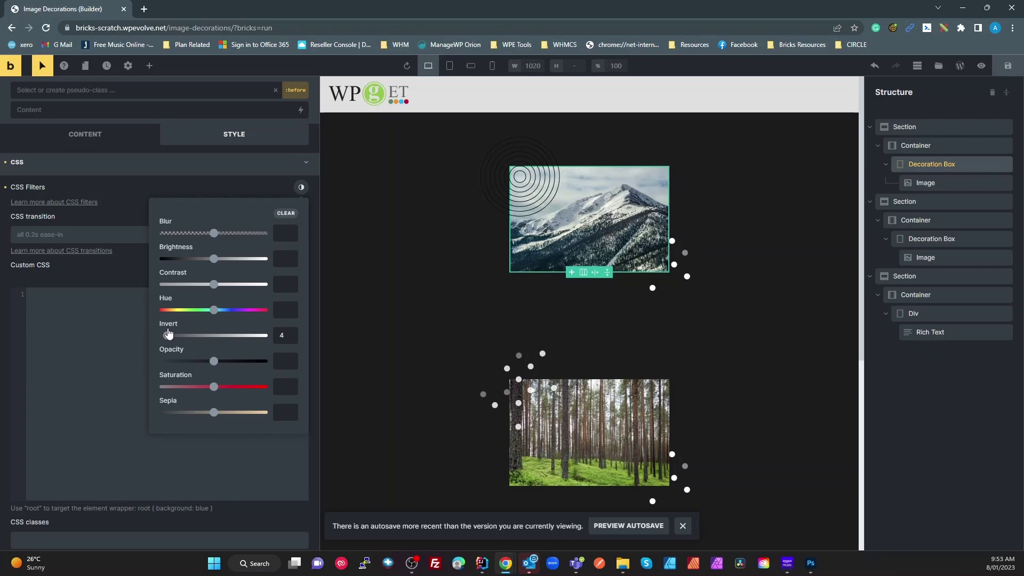
{"action": "mouse_move", "coordinate": [168, 333]}
{"action": "left_mouse_down"}
{"action": "mouse_move", "coordinate": [227, 337]}
{"action": "mouse_move", "coordinate": [167, 335]}
{"action": "left_mouse_up"}
{"action": "mouse_move", "coordinate": [214, 361]}
{"action": "left_mouse_down"}
{"action": "mouse_move", "coordinate": [187, 365]}
{"action": "mouse_move", "coordinate": [197, 367]}
{"action": "left_mouse_up"}
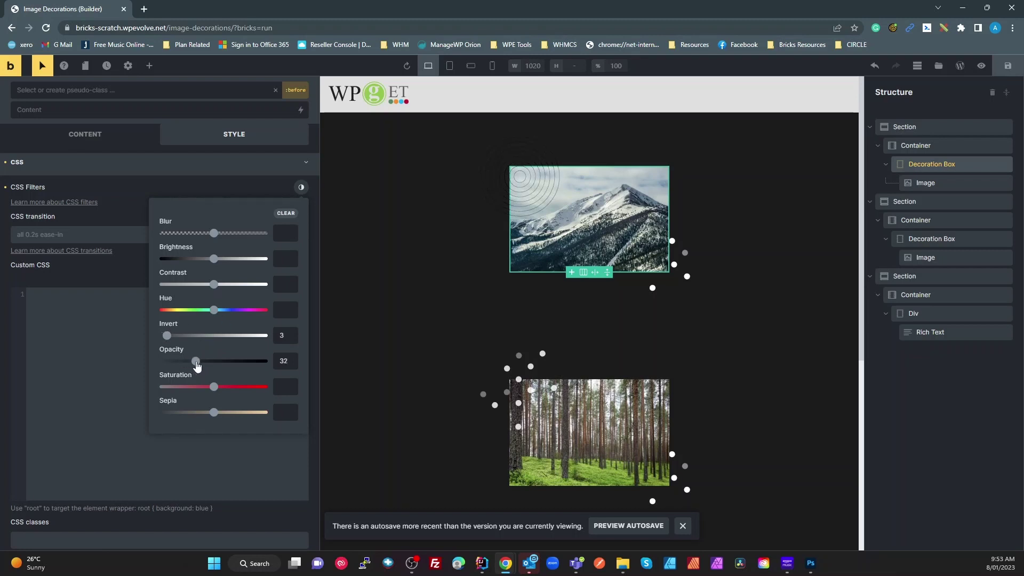
{"action": "scroll", "coordinate": [594, 233], "scroll_direction": "down", "scroll_amount": 7}
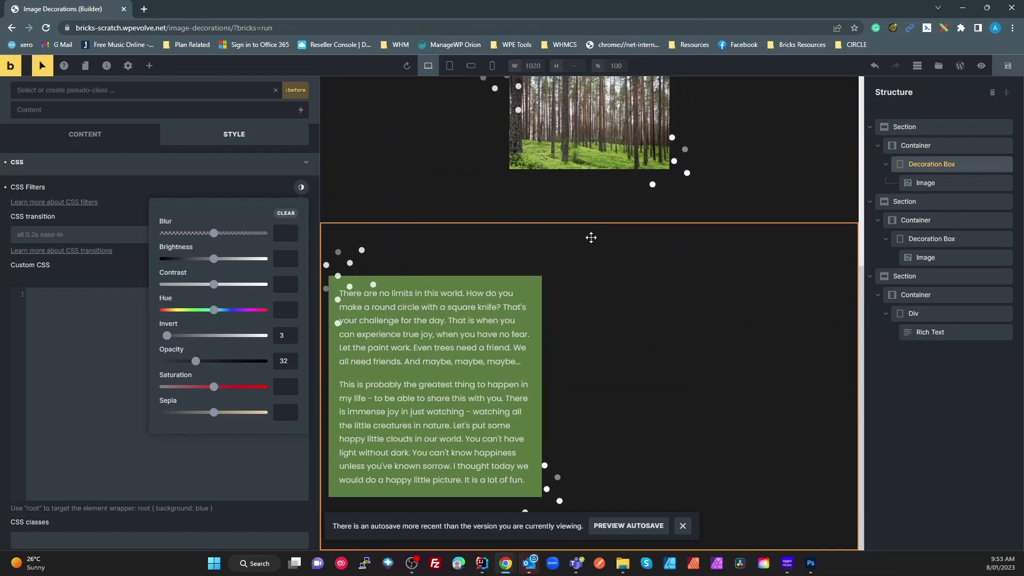
{"action": "scroll", "coordinate": [578, 262], "scroll_direction": "up", "scroll_amount": 5}
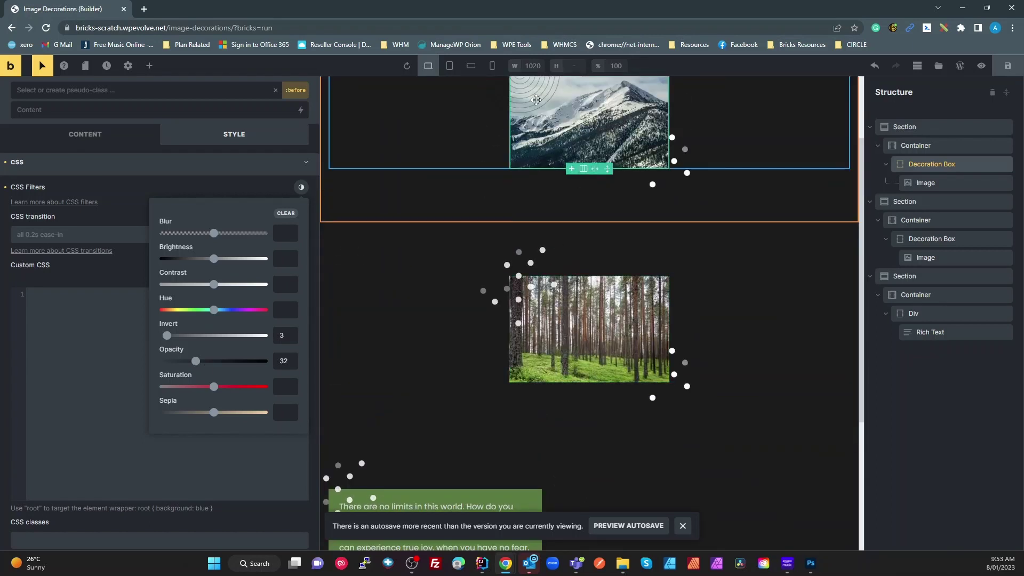
{"action": "left_click", "coordinate": [104, 338]}
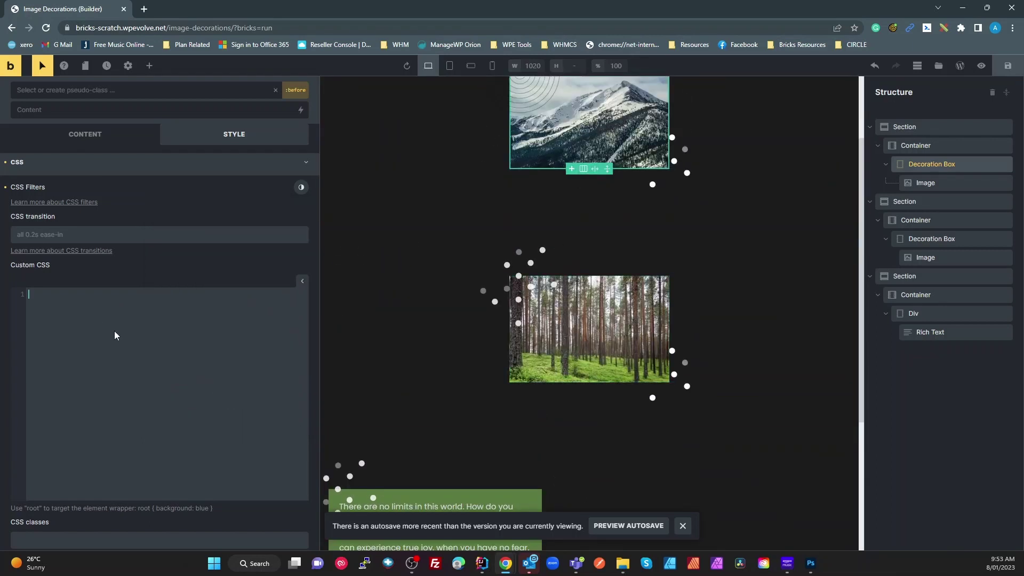
Step: Add the existing class decoration-box__before--circles to the Div around the green text box
{"action": "scroll", "coordinate": [464, 334], "scroll_direction": "down", "scroll_amount": 4}
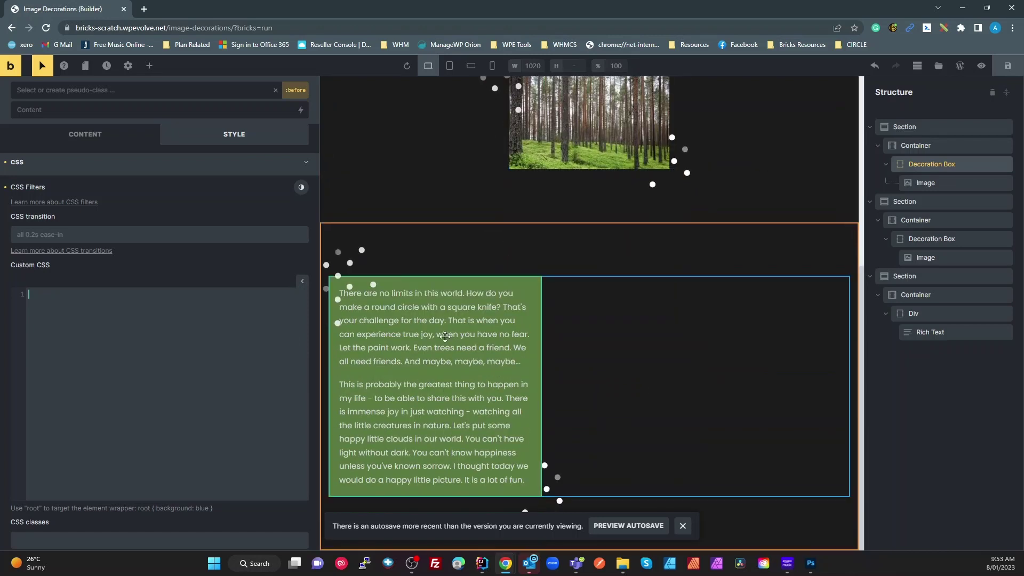
{"action": "left_click", "coordinate": [350, 263]}
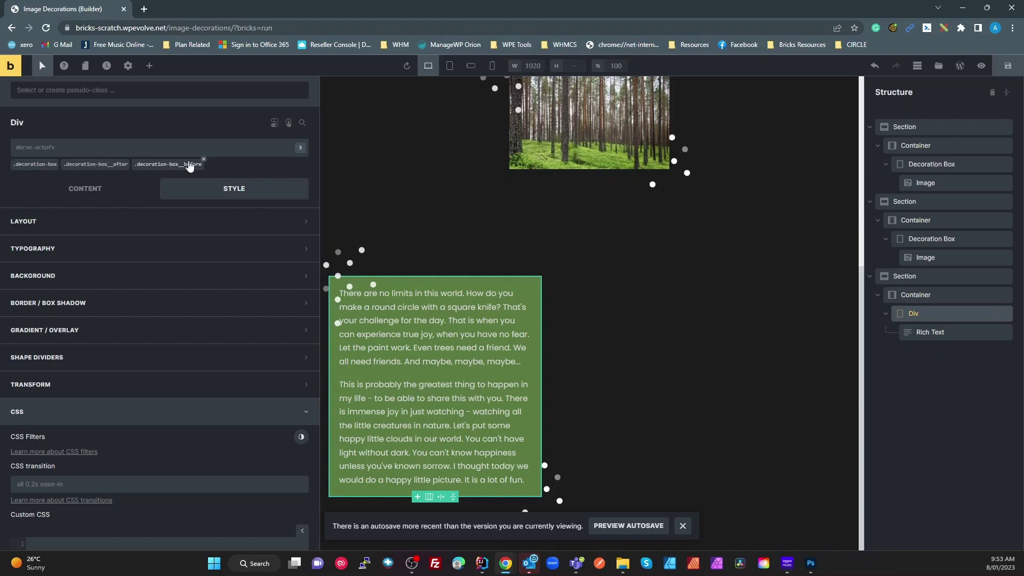
{"action": "left_click", "coordinate": [109, 148]}
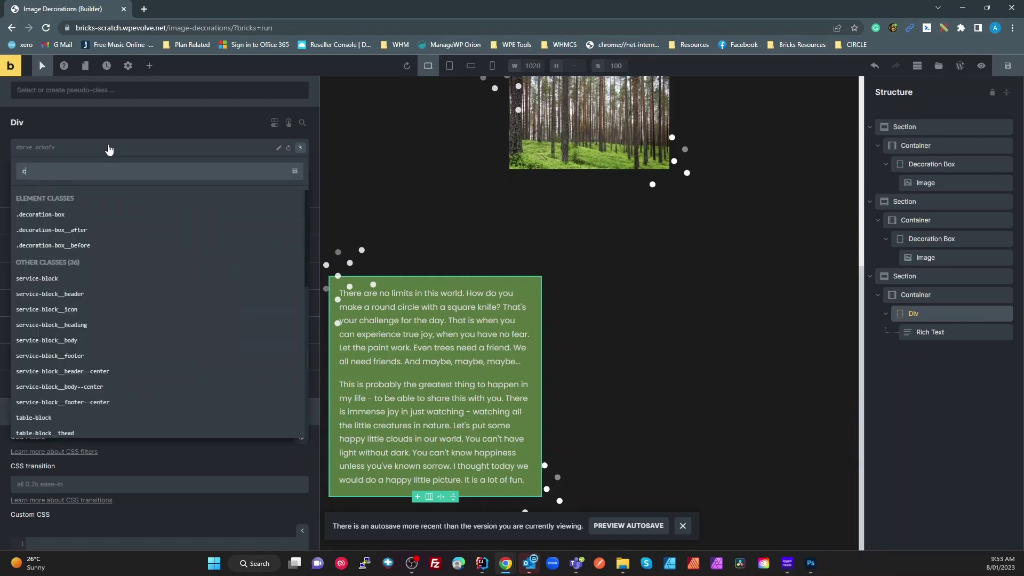
{"action": "type", "text": "circ"}
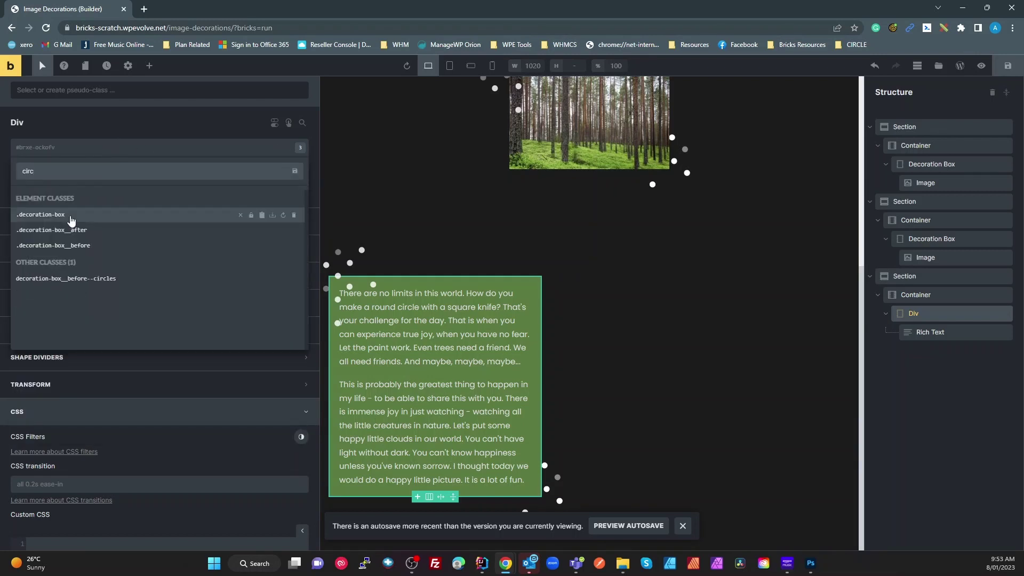
{"action": "left_click", "coordinate": [102, 278]}
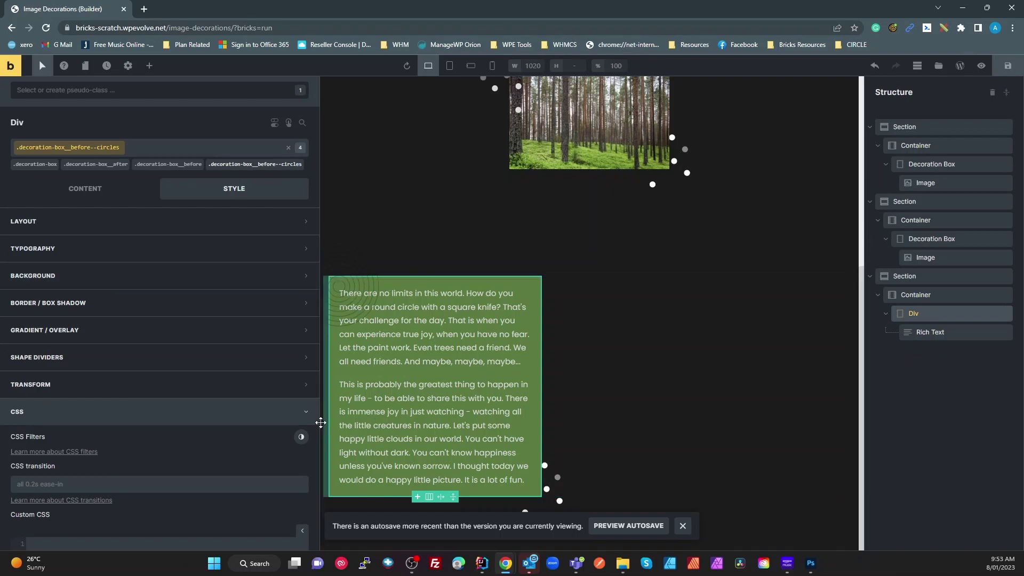
{"action": "scroll", "coordinate": [643, 305], "scroll_direction": "up", "scroll_amount": 4}
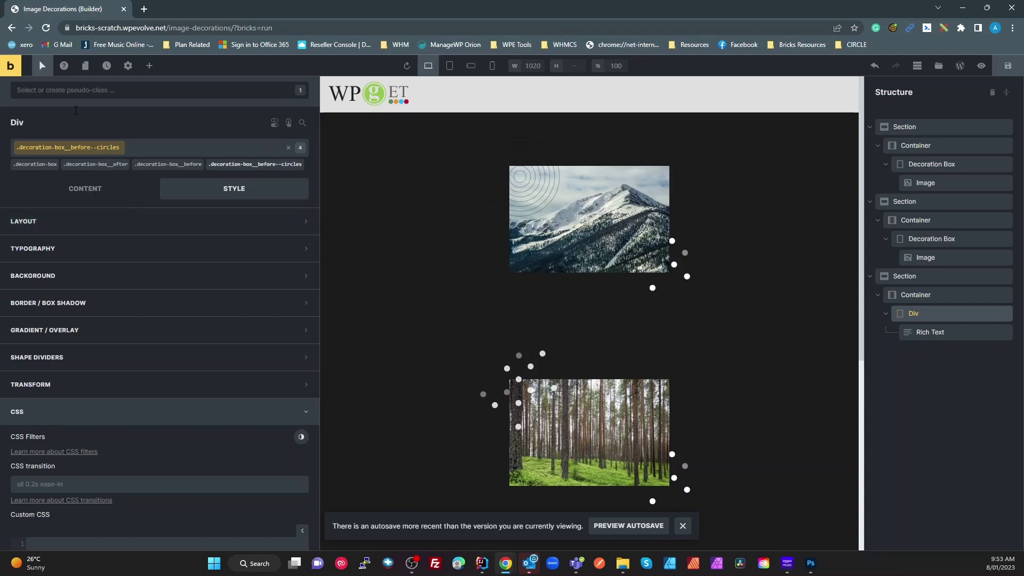
{"action": "left_click", "coordinate": [72, 91]}
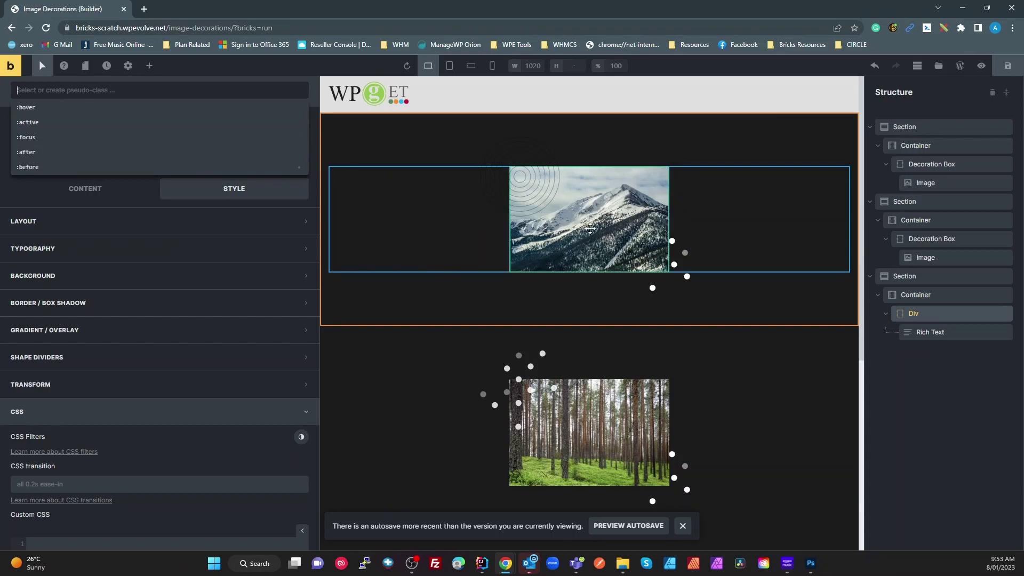
{"action": "scroll", "coordinate": [570, 339], "scroll_direction": "down", "scroll_amount": 6}
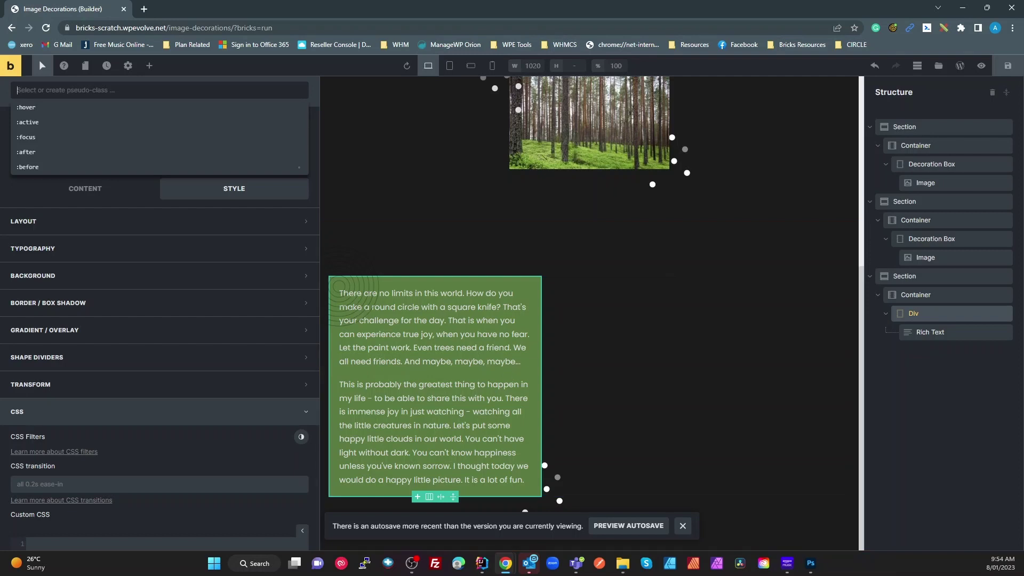
{"action": "key", "text": "alt+Tab"}
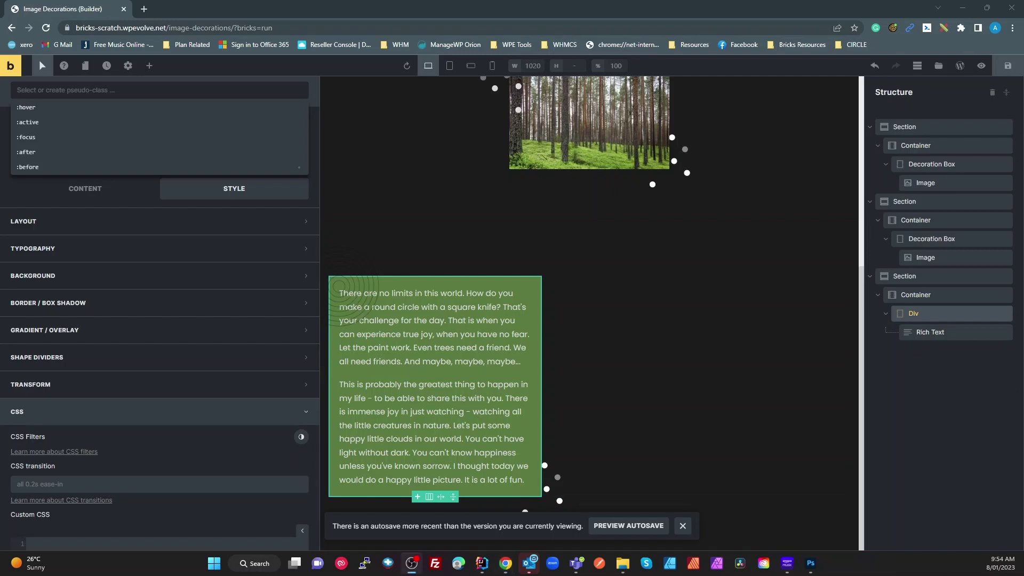